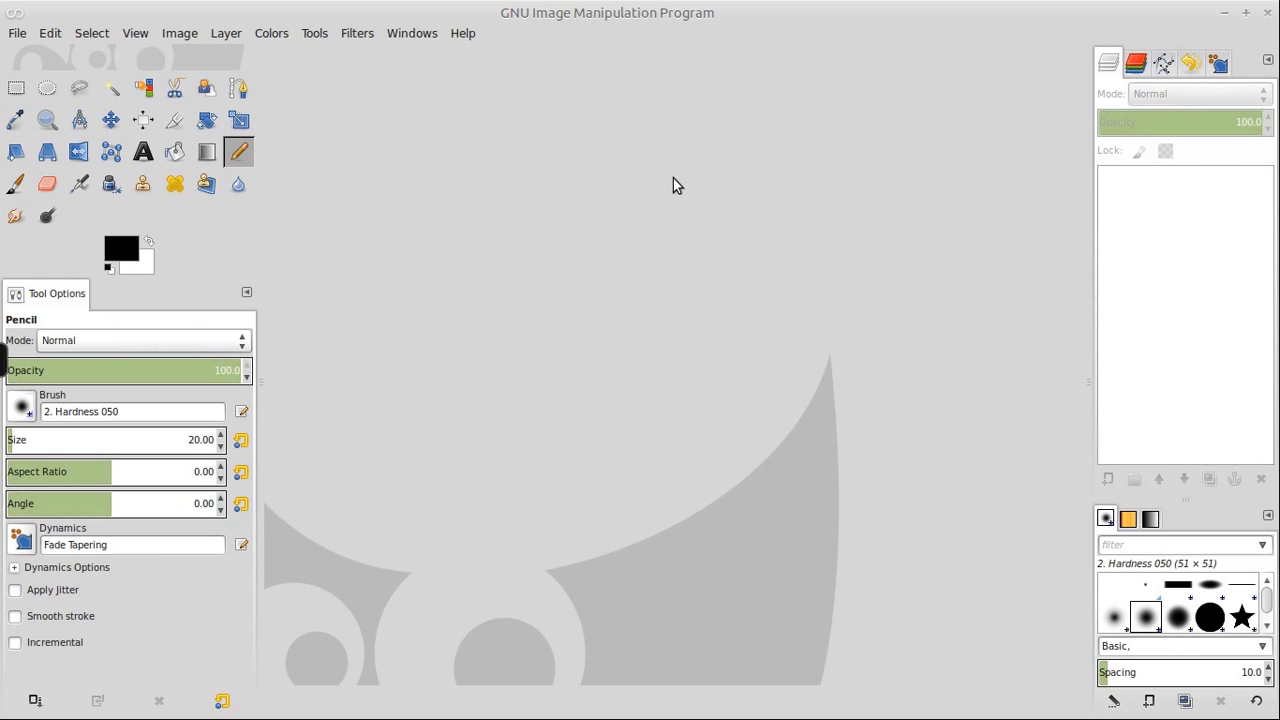
Make a new 1280×720 canvas and delete its Background layer, leaving zero layers
left_click(17, 33)
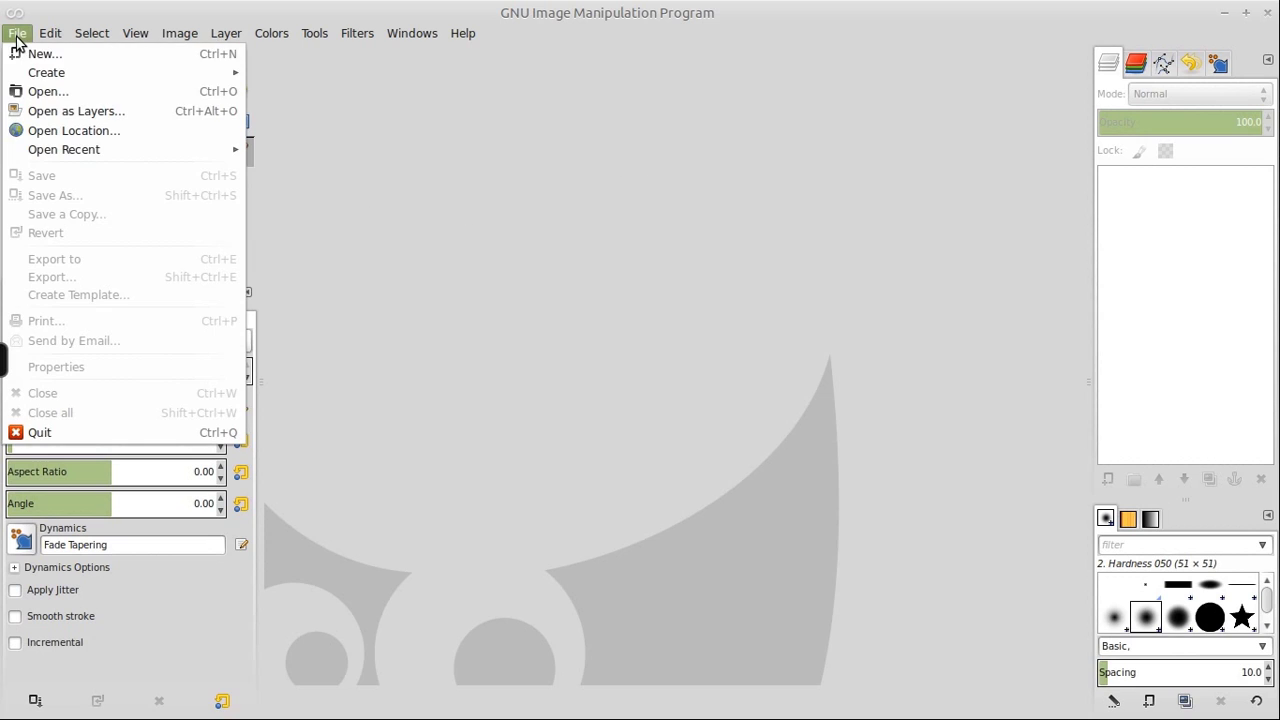
left_click(40, 52)
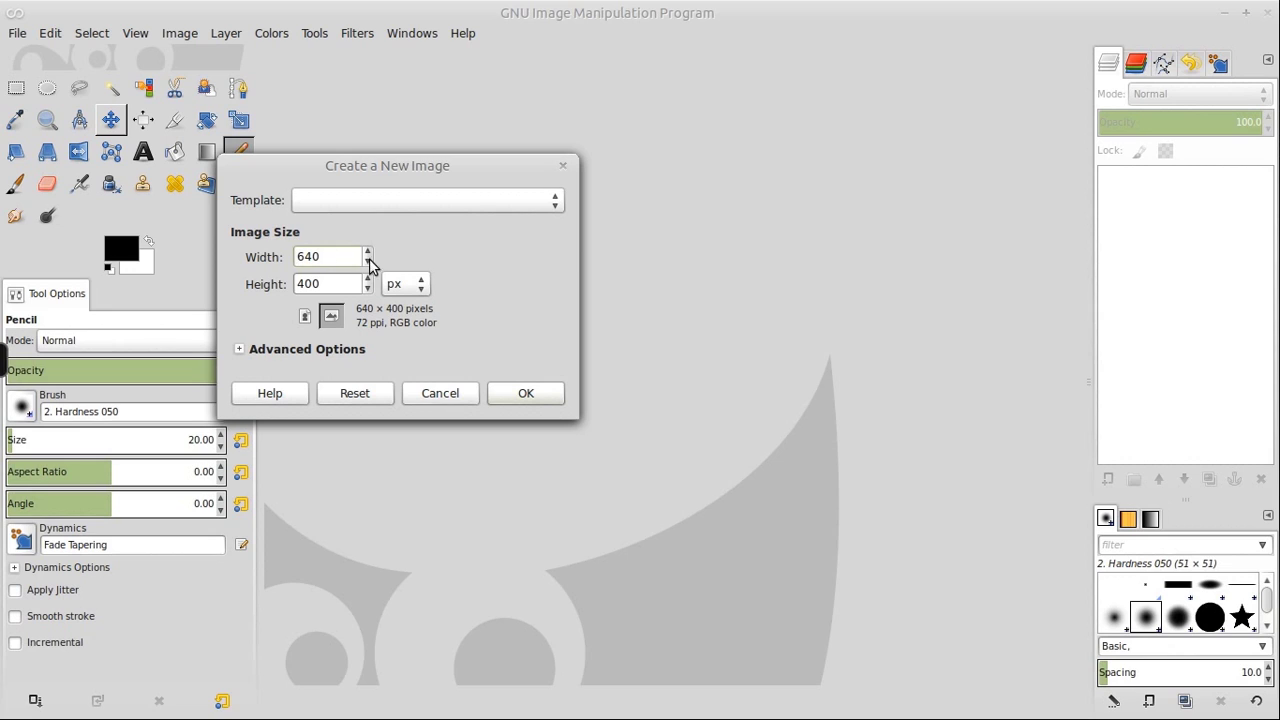
type("1280")
key("Tab")
type("720")
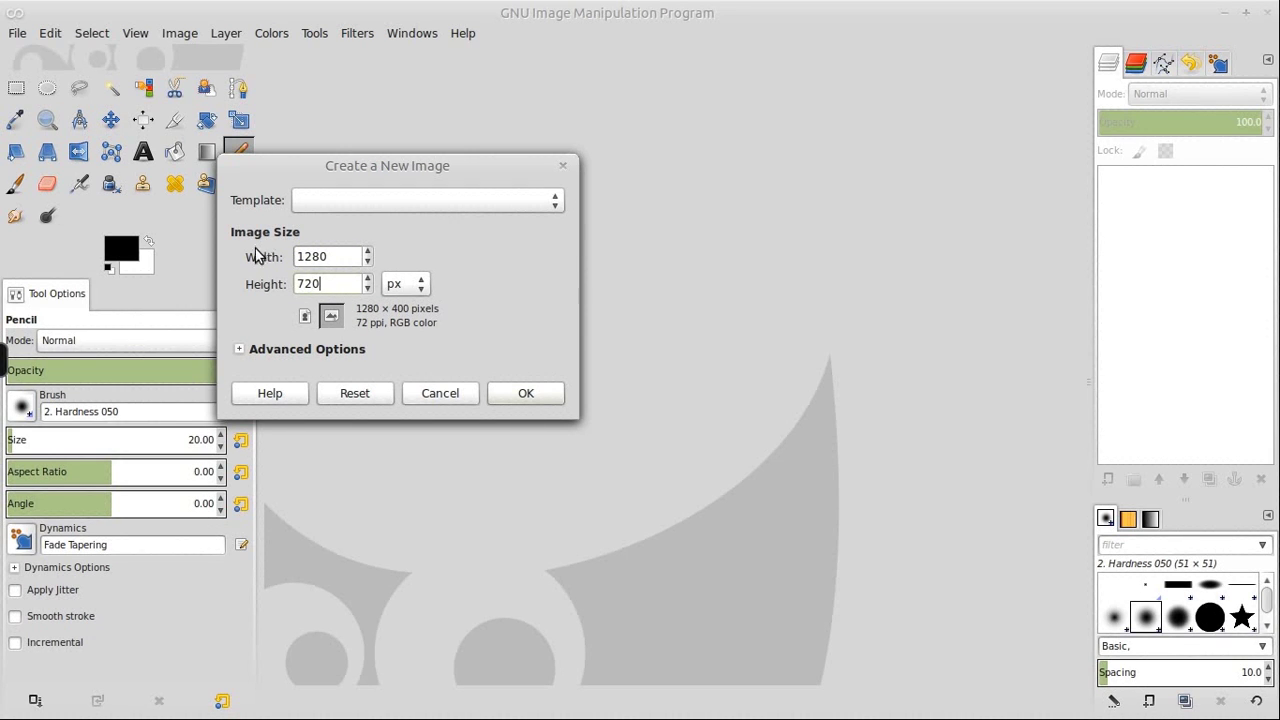
left_click(521, 394)
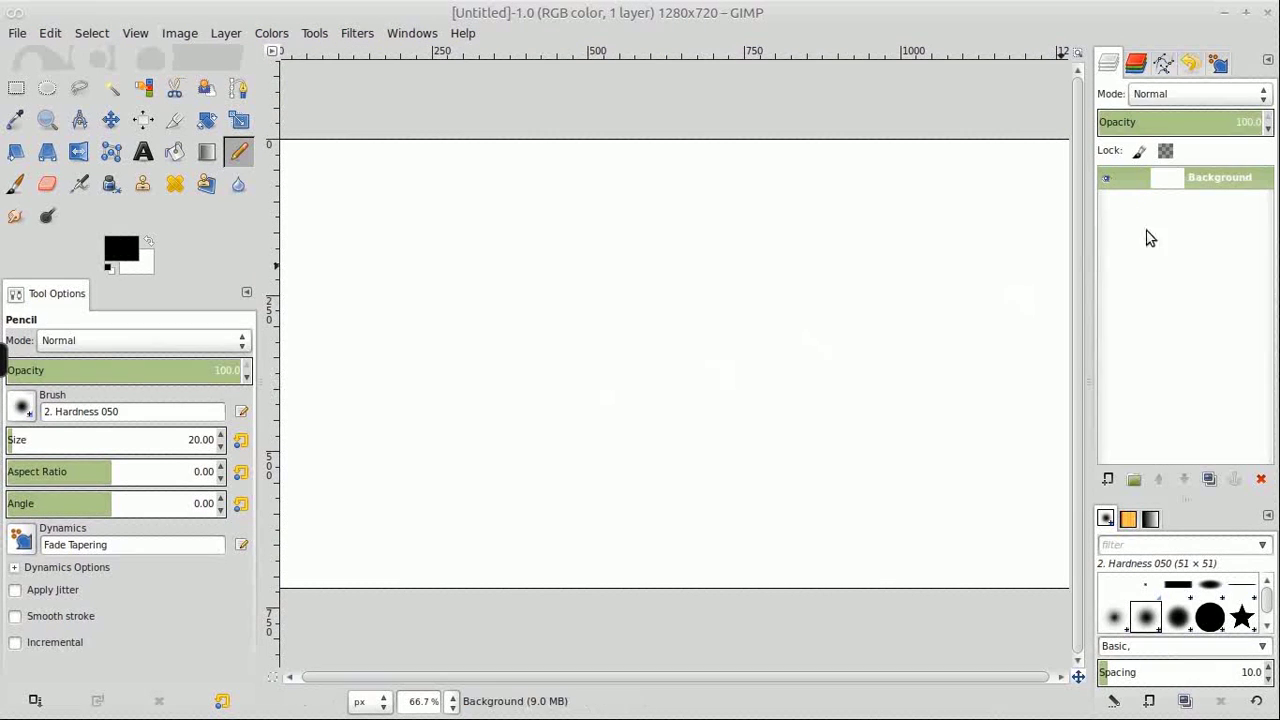
right_click(1187, 189)
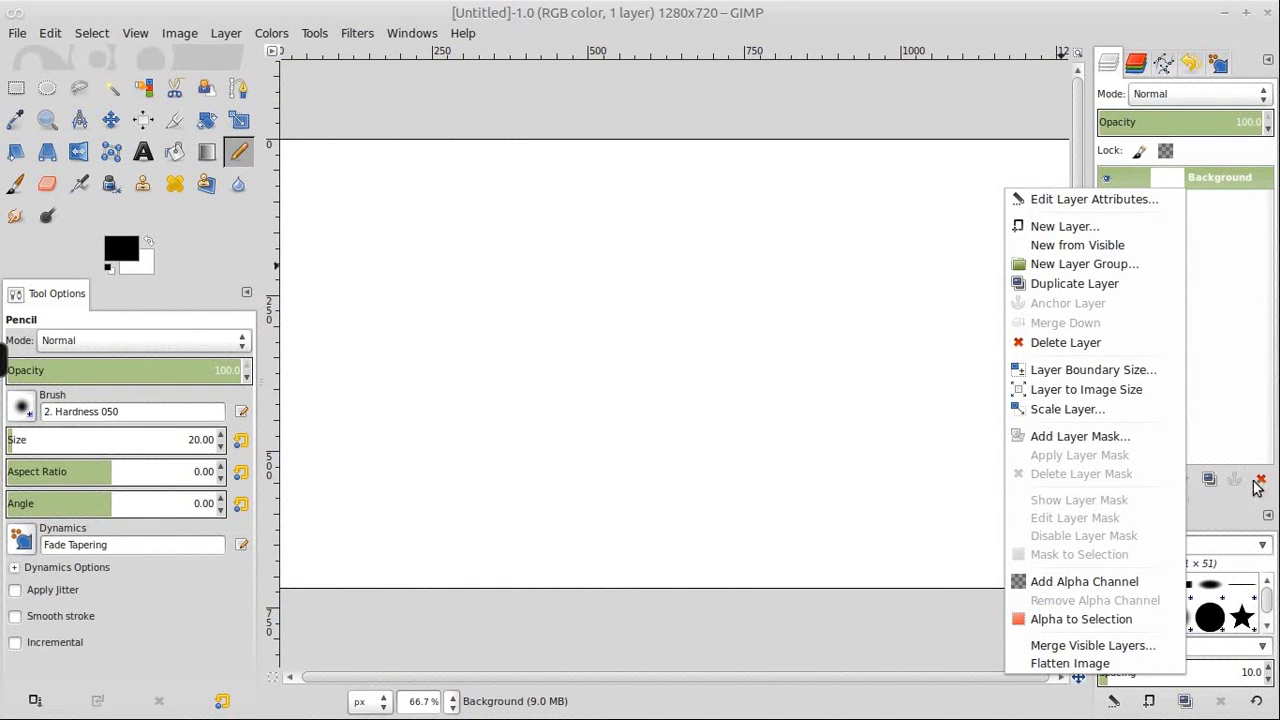
left_click_drag(1200, 178, 1260, 477)
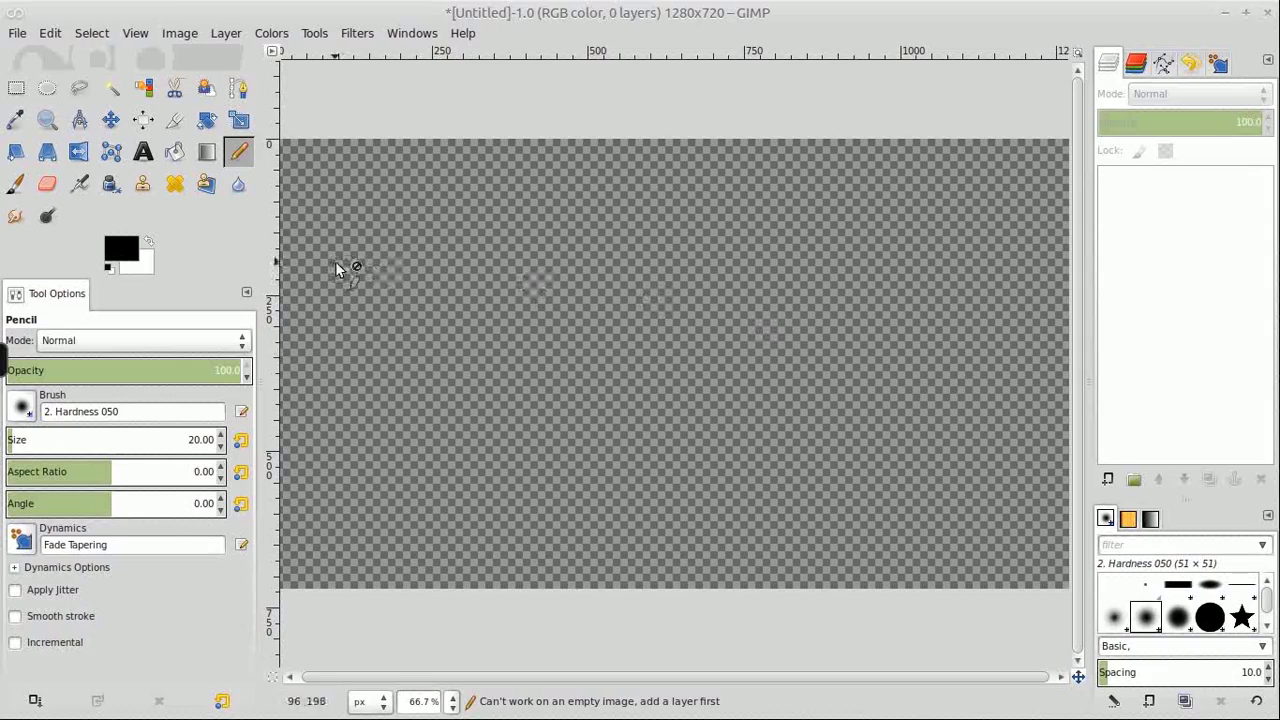
Add a new empty transparent layer to the image
left_click(183, 36)
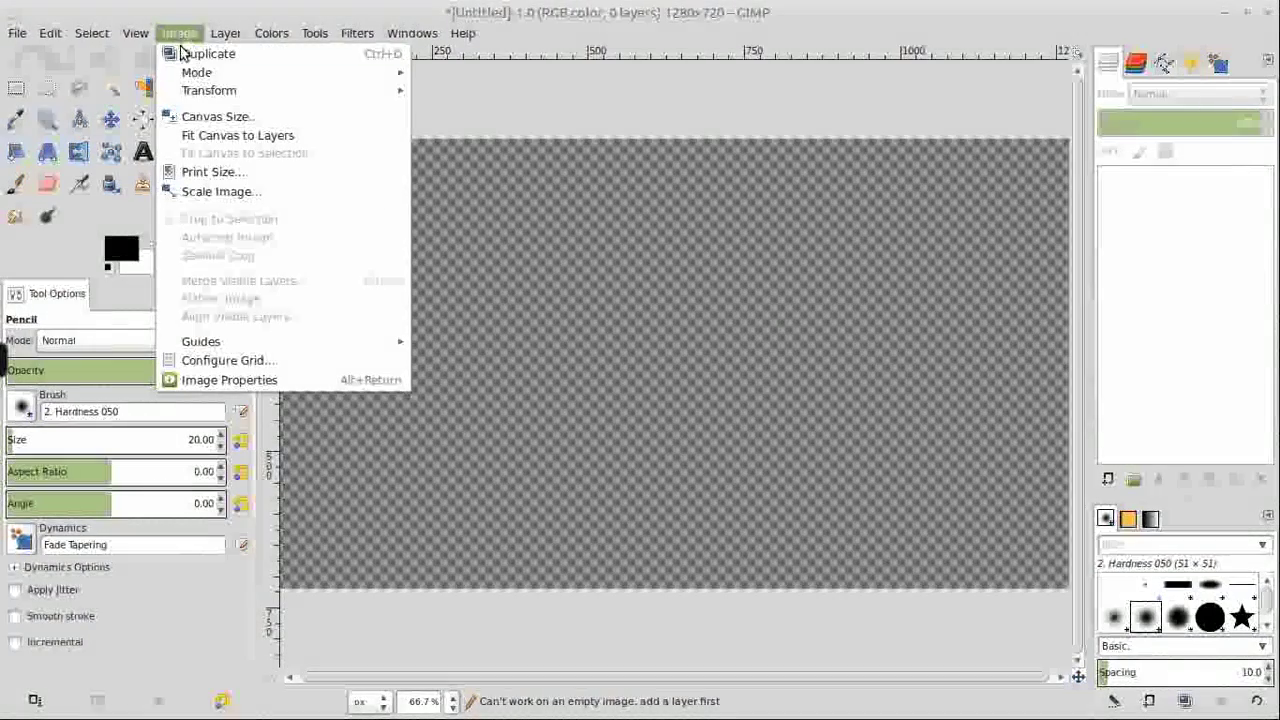
mouse_move(272, 345)
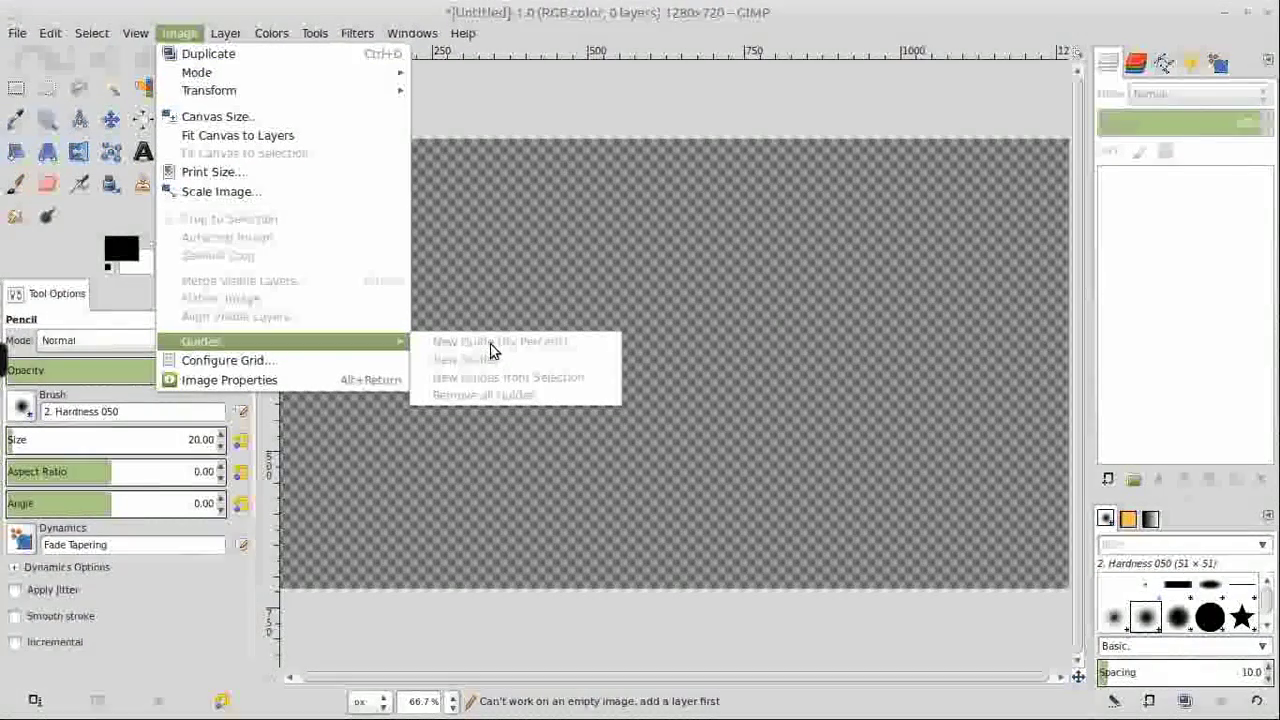
left_click(1208, 290)
right_click(1208, 290)
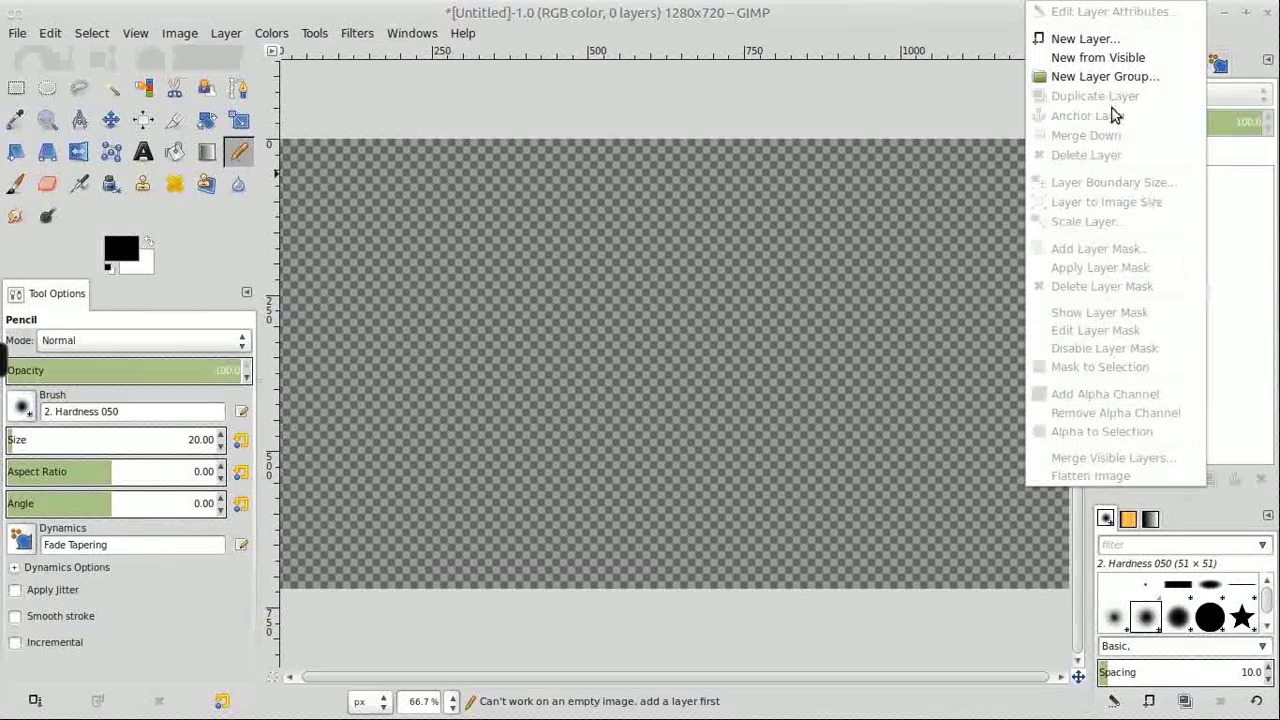
left_click(1080, 38)
left_click(720, 494)
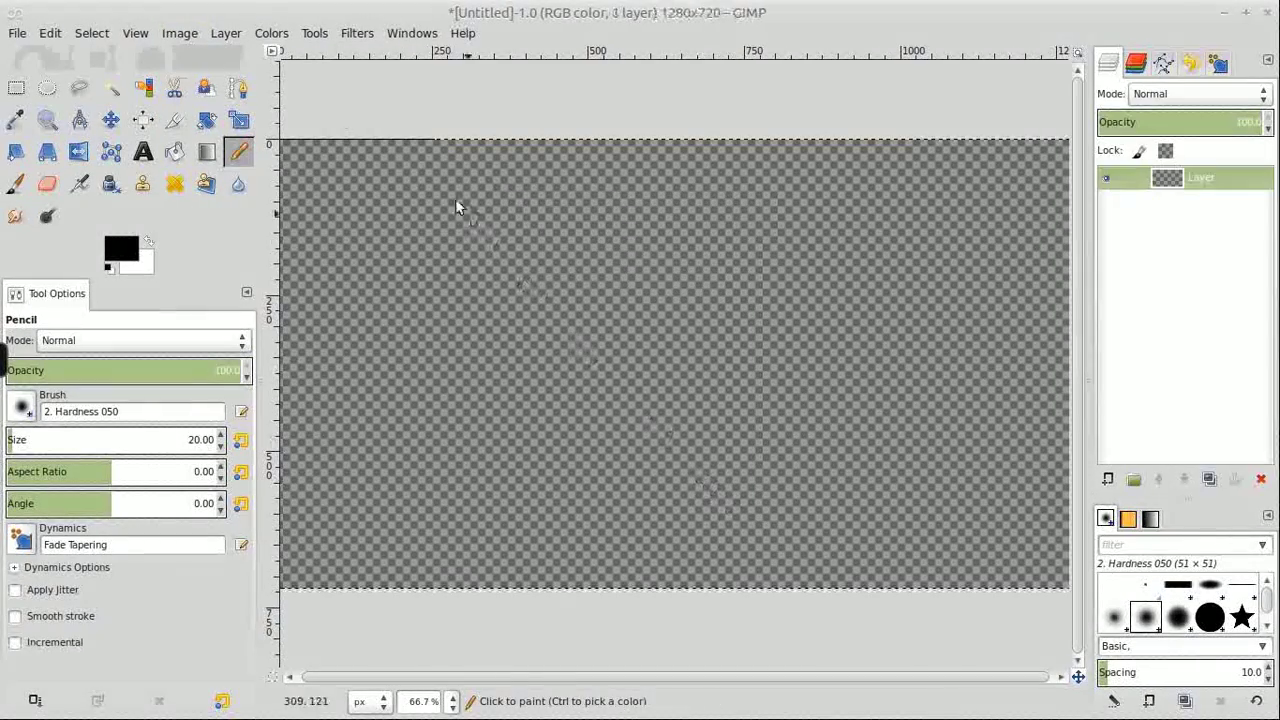
Add a vertical guide at 10% of the image width
left_click(182, 34)
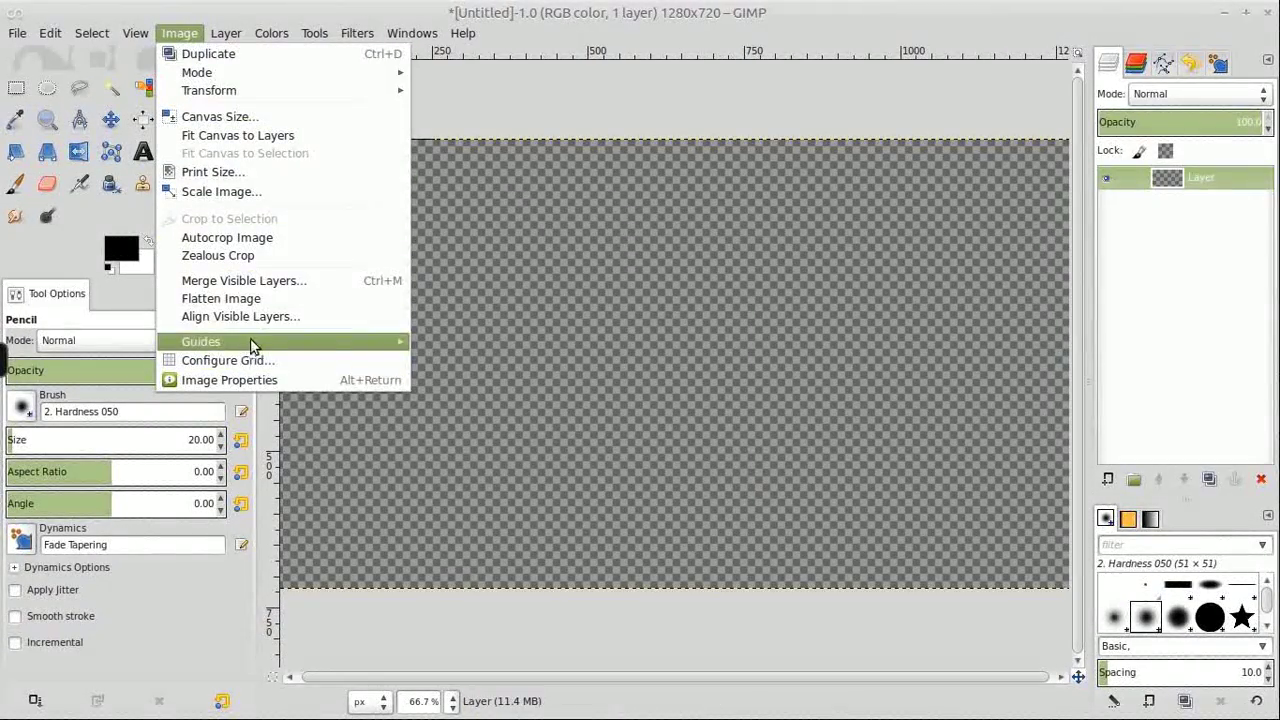
mouse_move(250, 341)
left_click(508, 343)
left_click(600, 247)
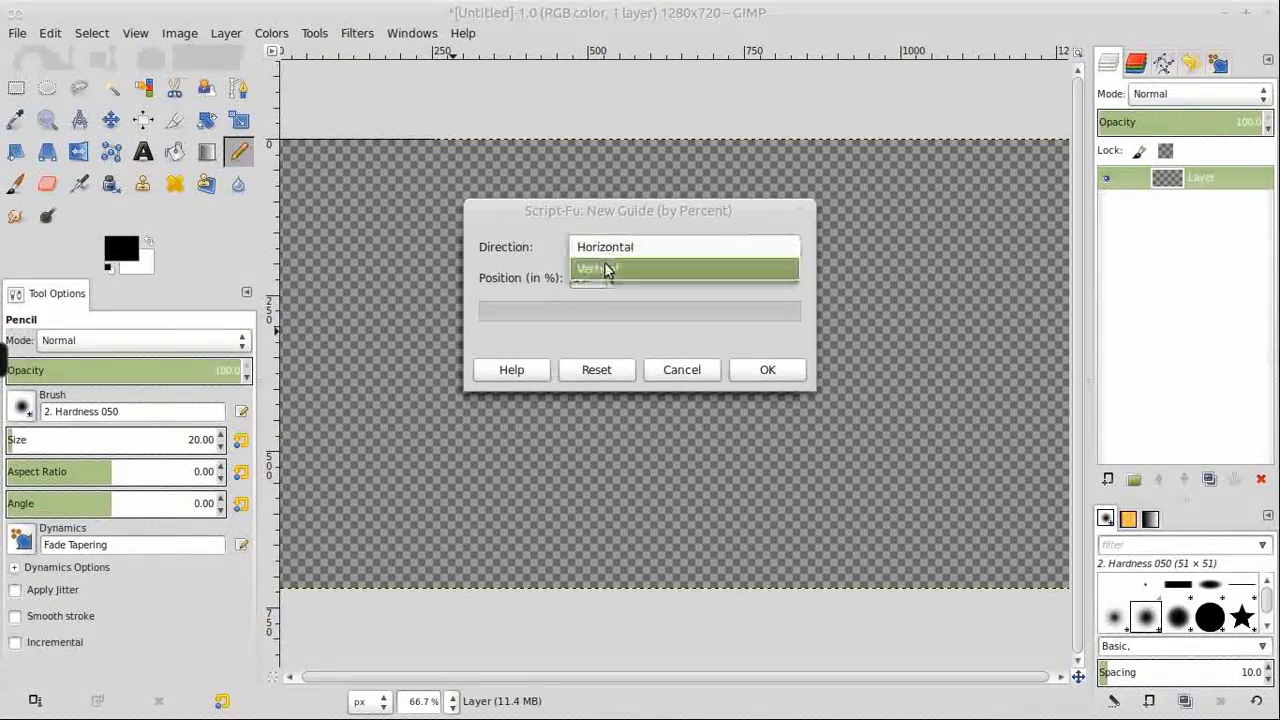
left_click(606, 269)
double_click(600, 278)
type("10")
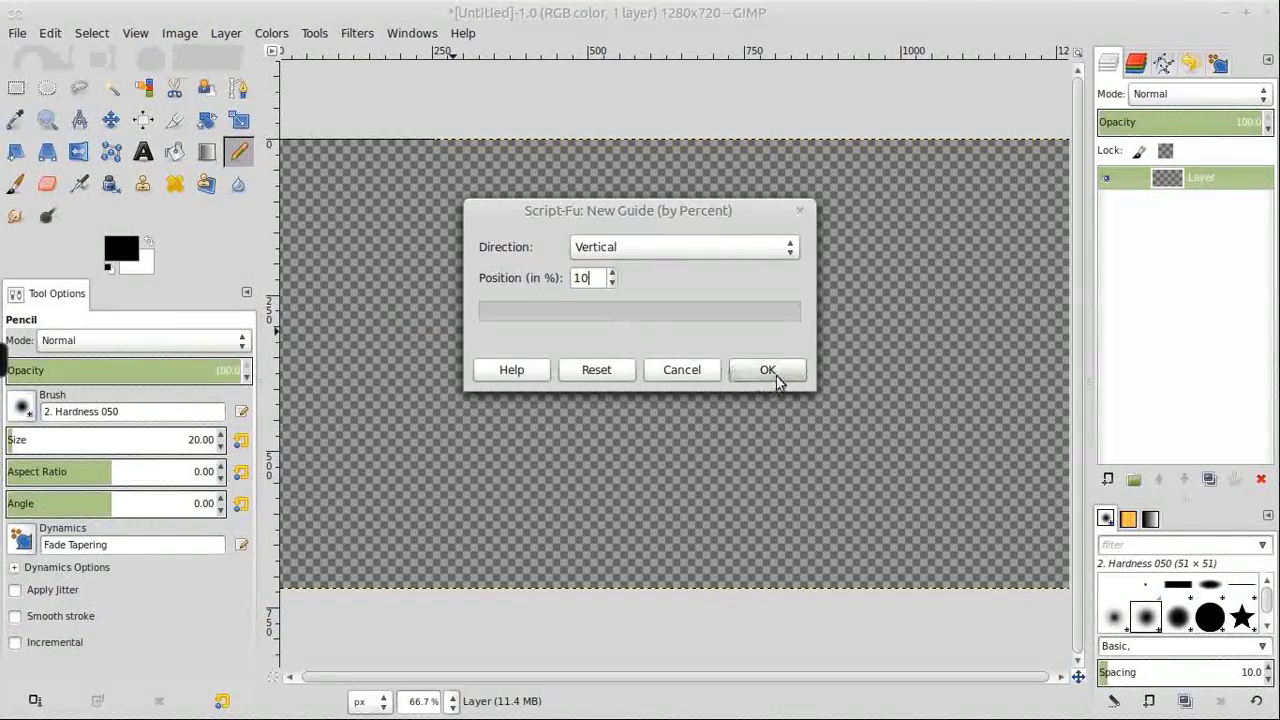
left_click(777, 378)
Add a second vertical guide at 90% of the image width
left_click(182, 34)
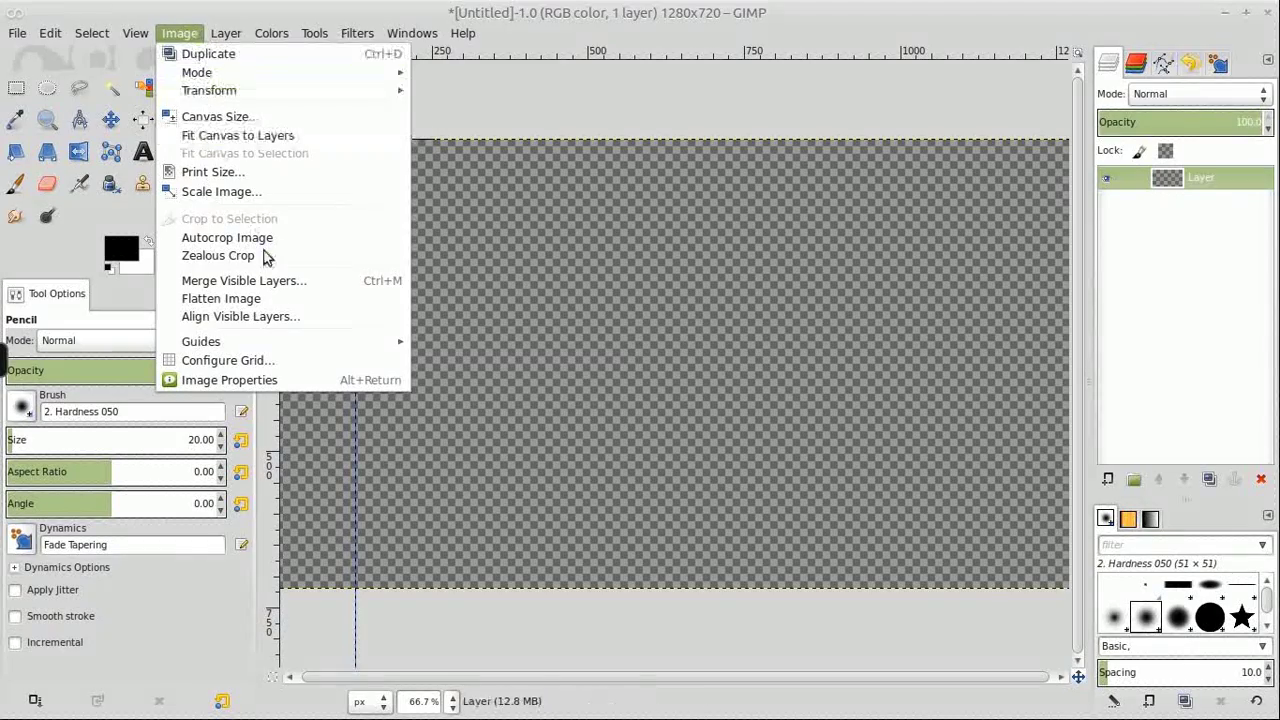
mouse_move(306, 341)
left_click(470, 342)
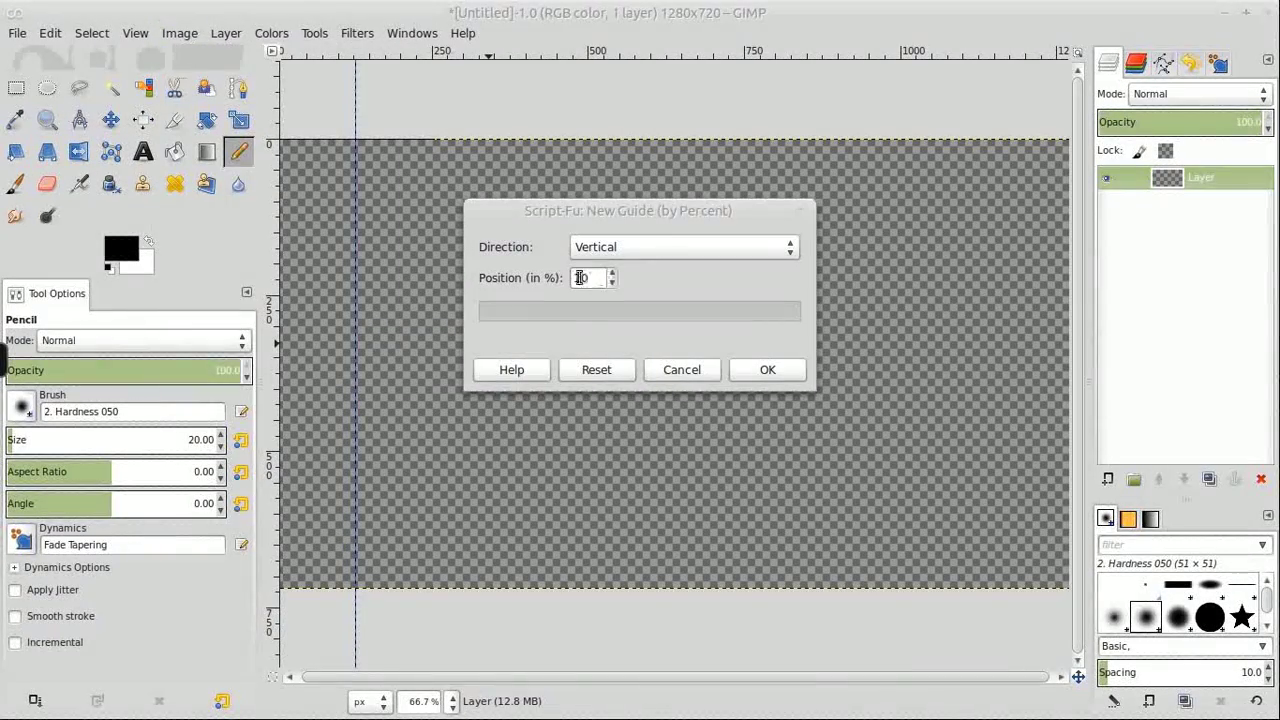
left_click(765, 370)
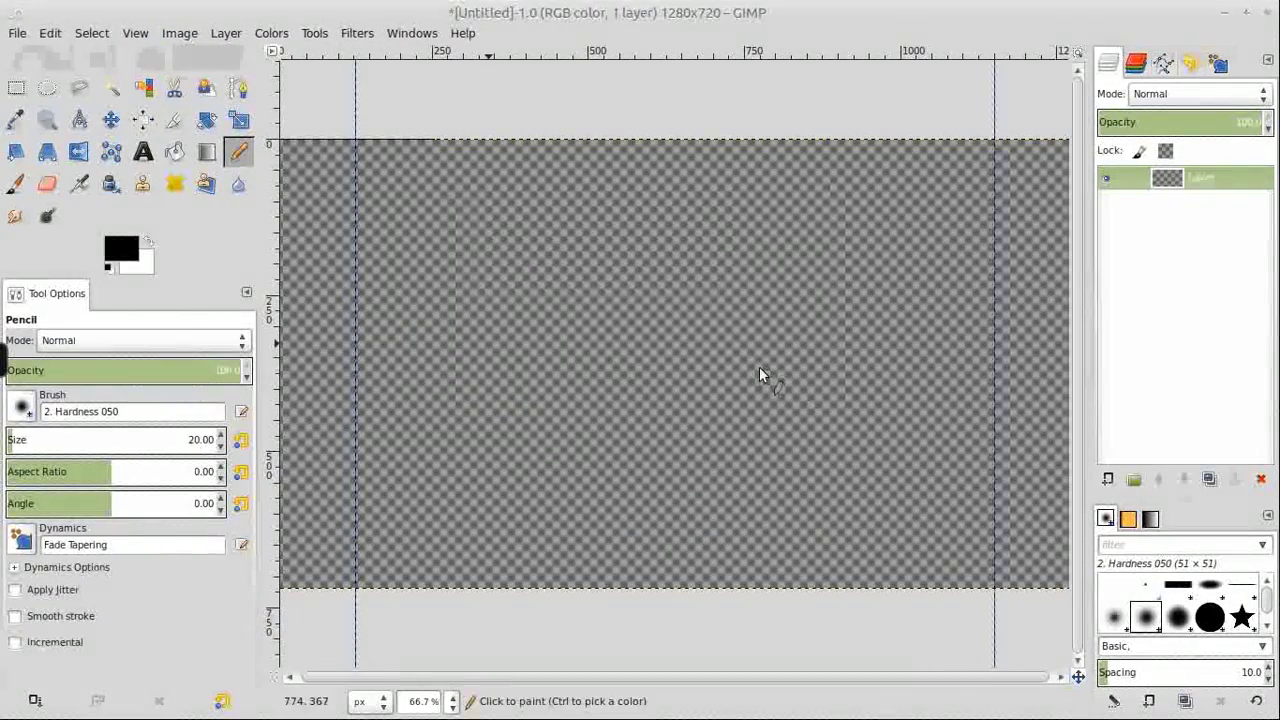
Draw a text box across the top of the canvas and type 'Hello cool people watching this'
left_click(143, 151)
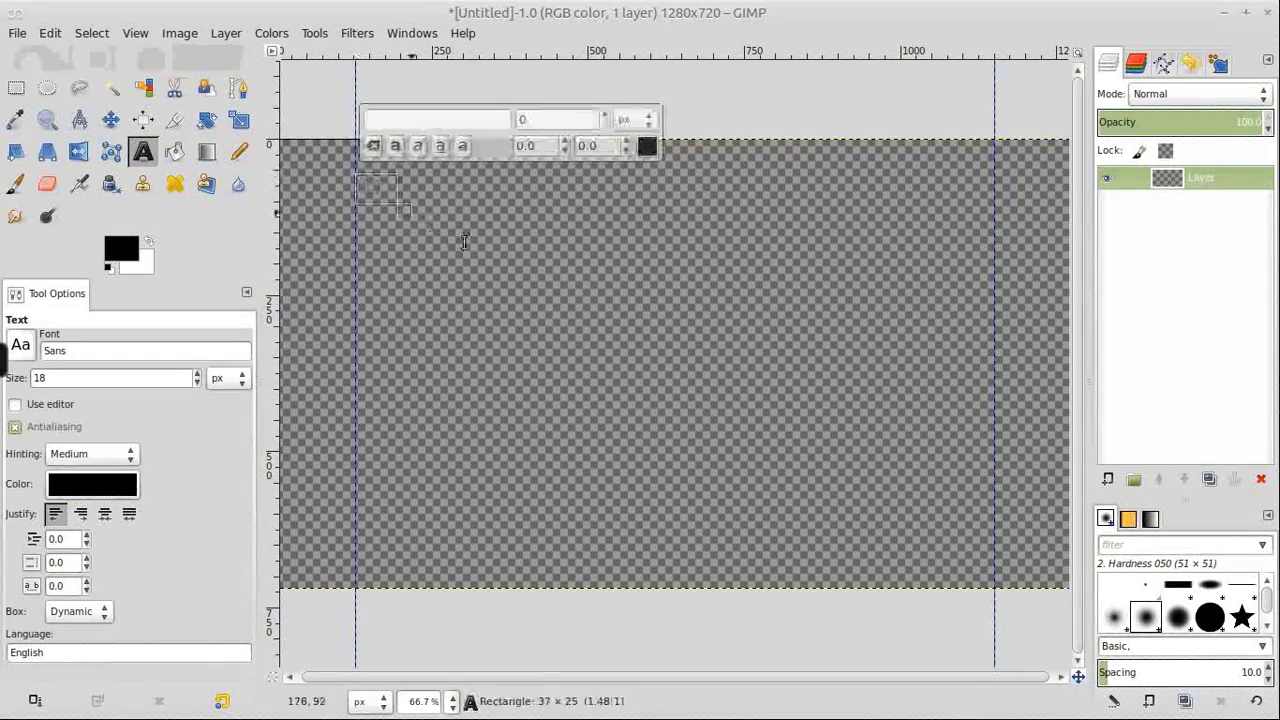
left_click_drag(464, 241, 995, 590)
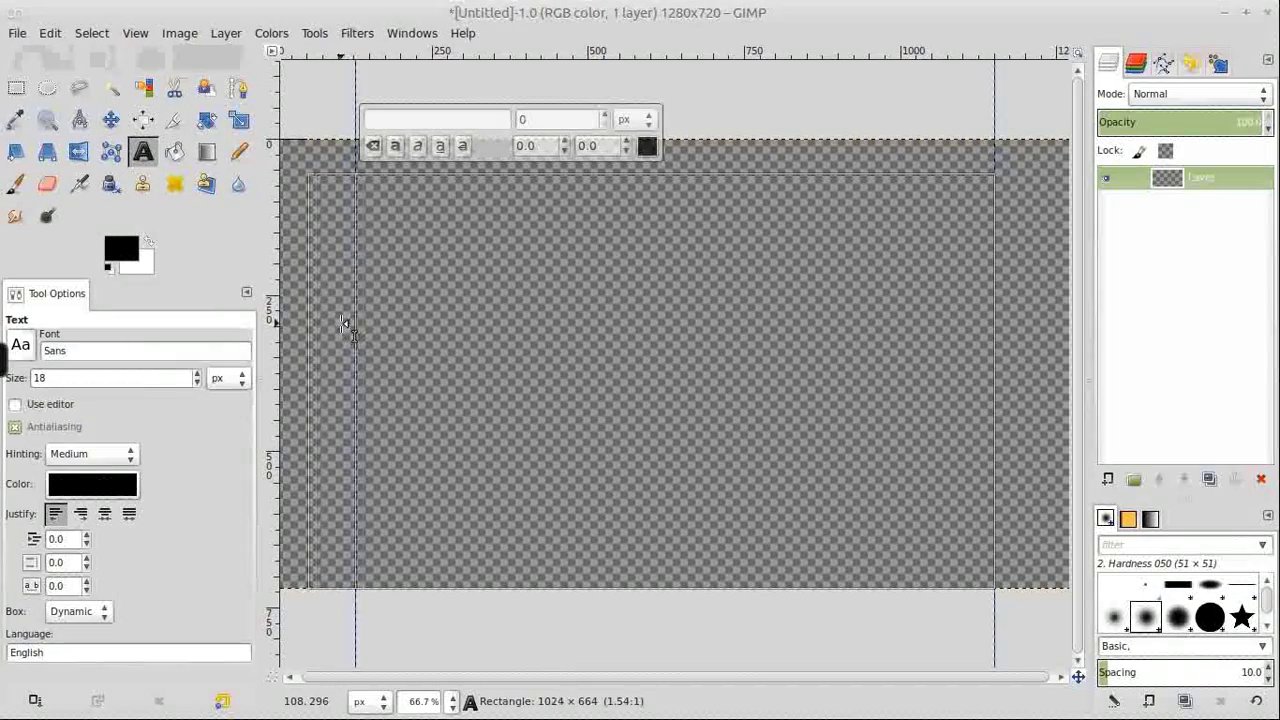
left_click_drag(758, 172, 763, 138)
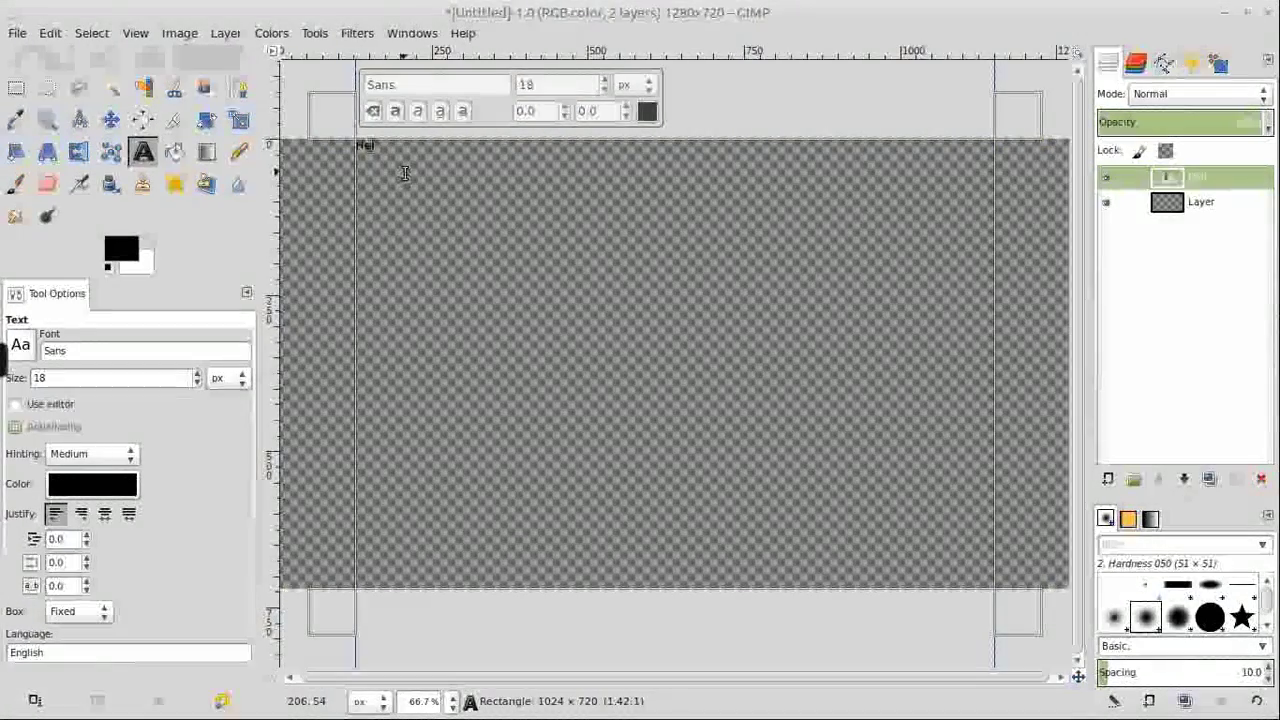
type("ool people")
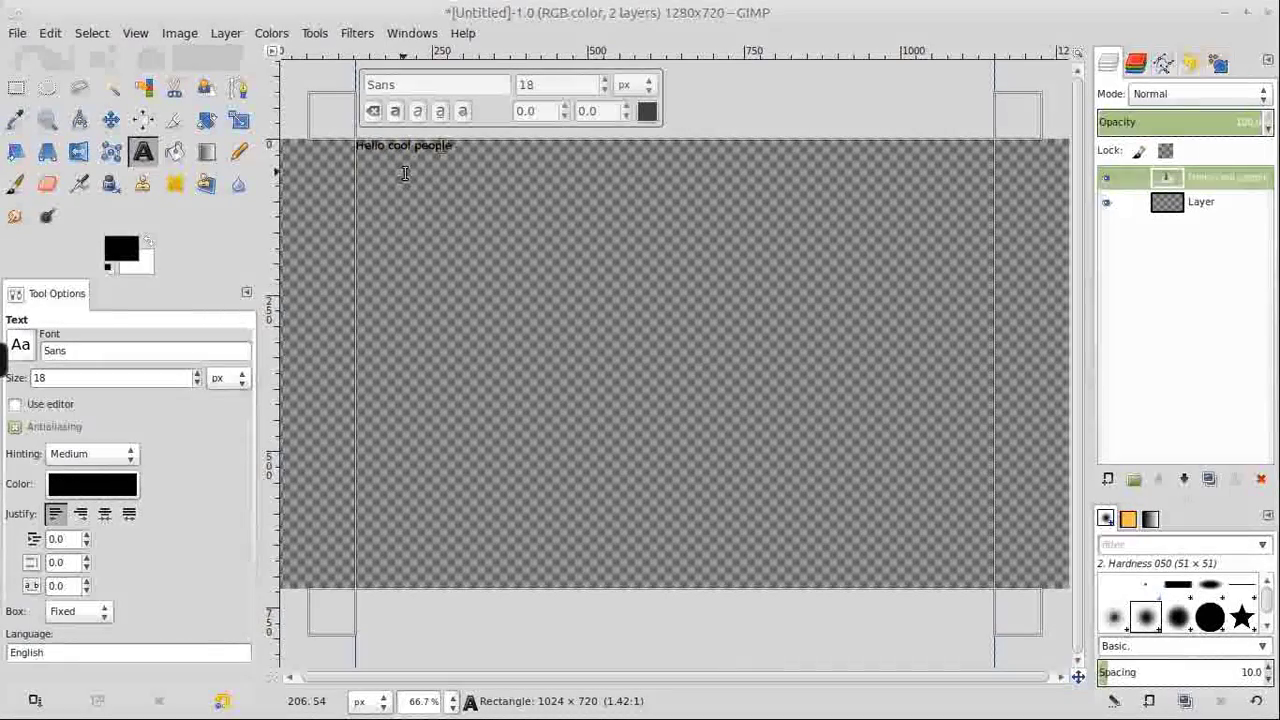
type(" watching this")
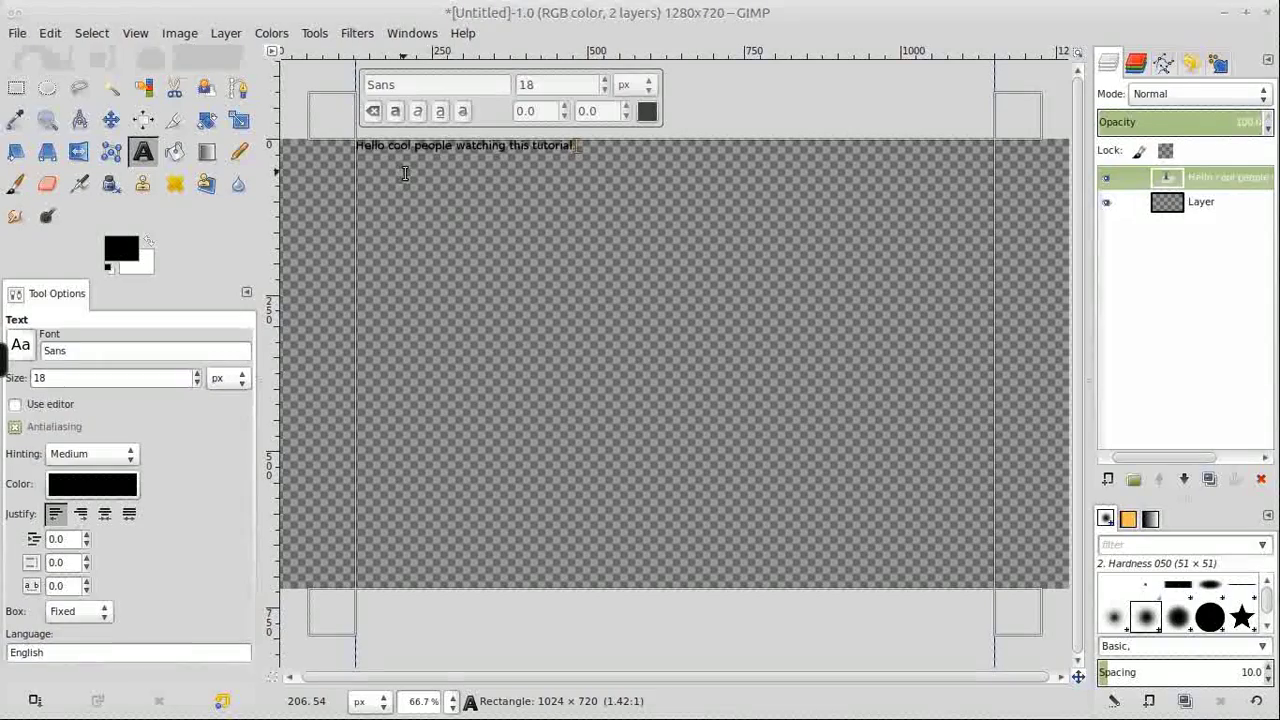
Centre-justify the greeting and set all its text in Papyrus at 72 px
left_click(105, 515)
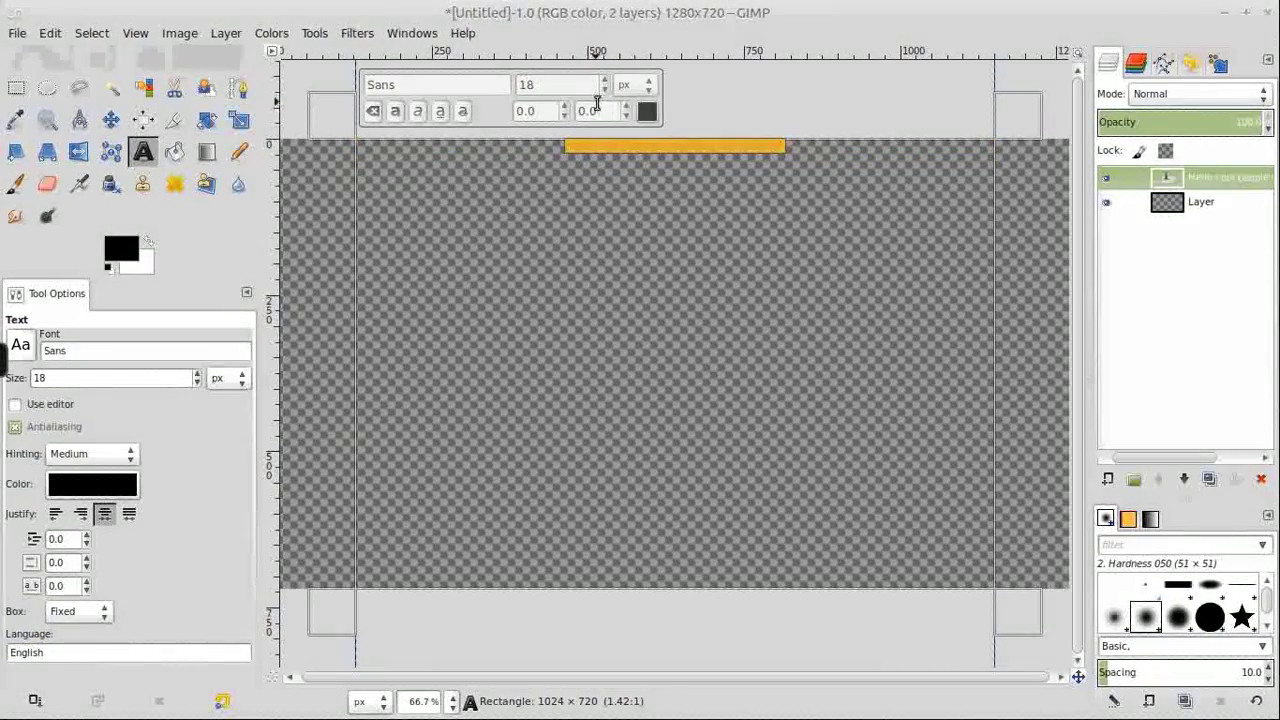
type("7")
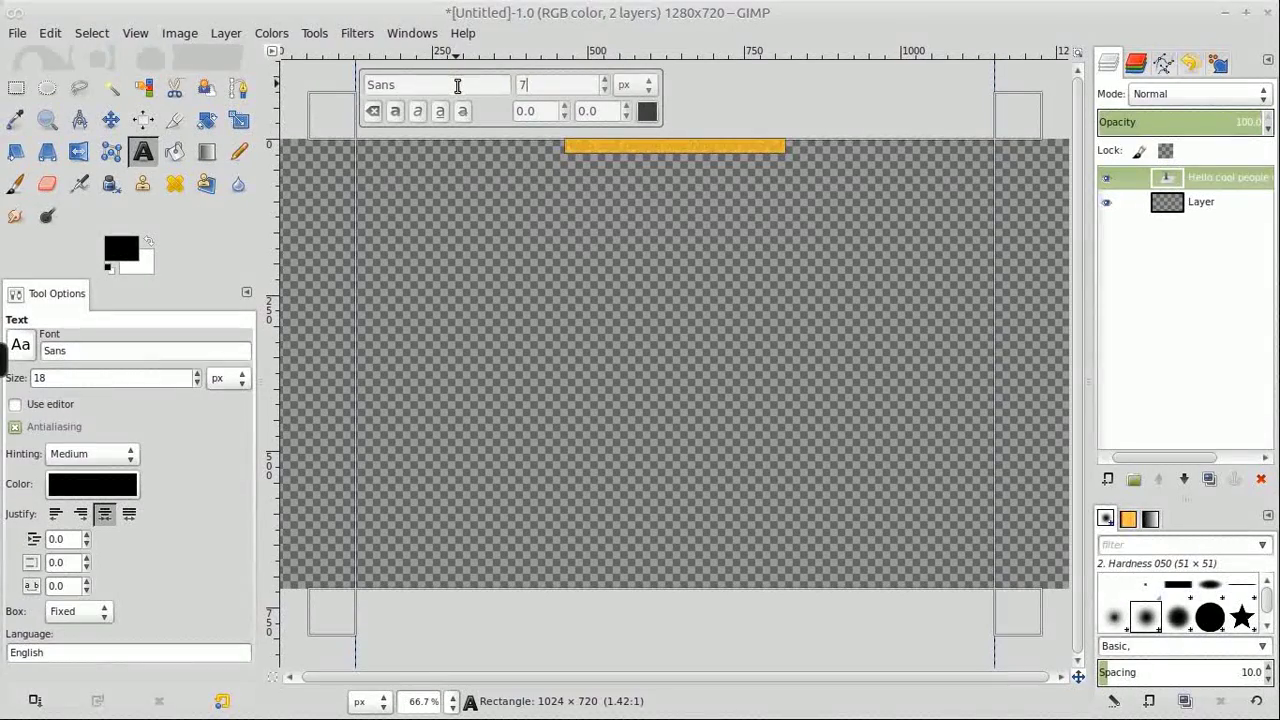
type("2")
type("pa")
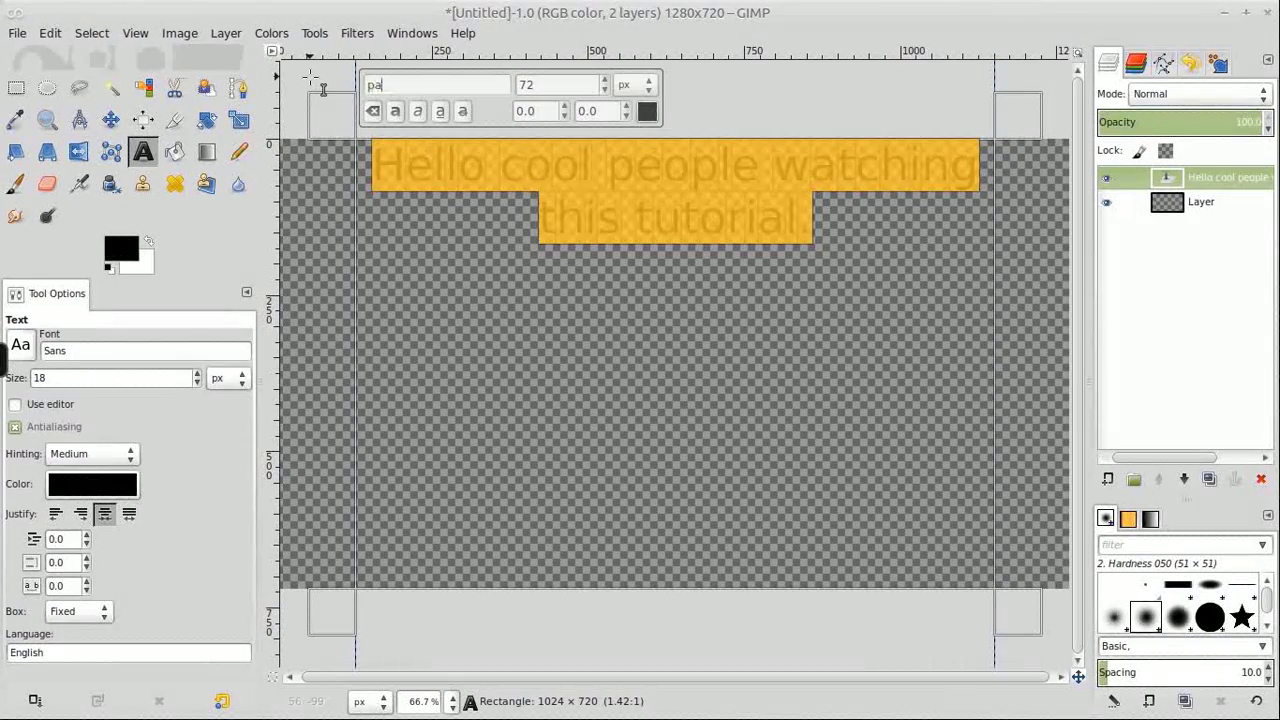
type("pyrus")
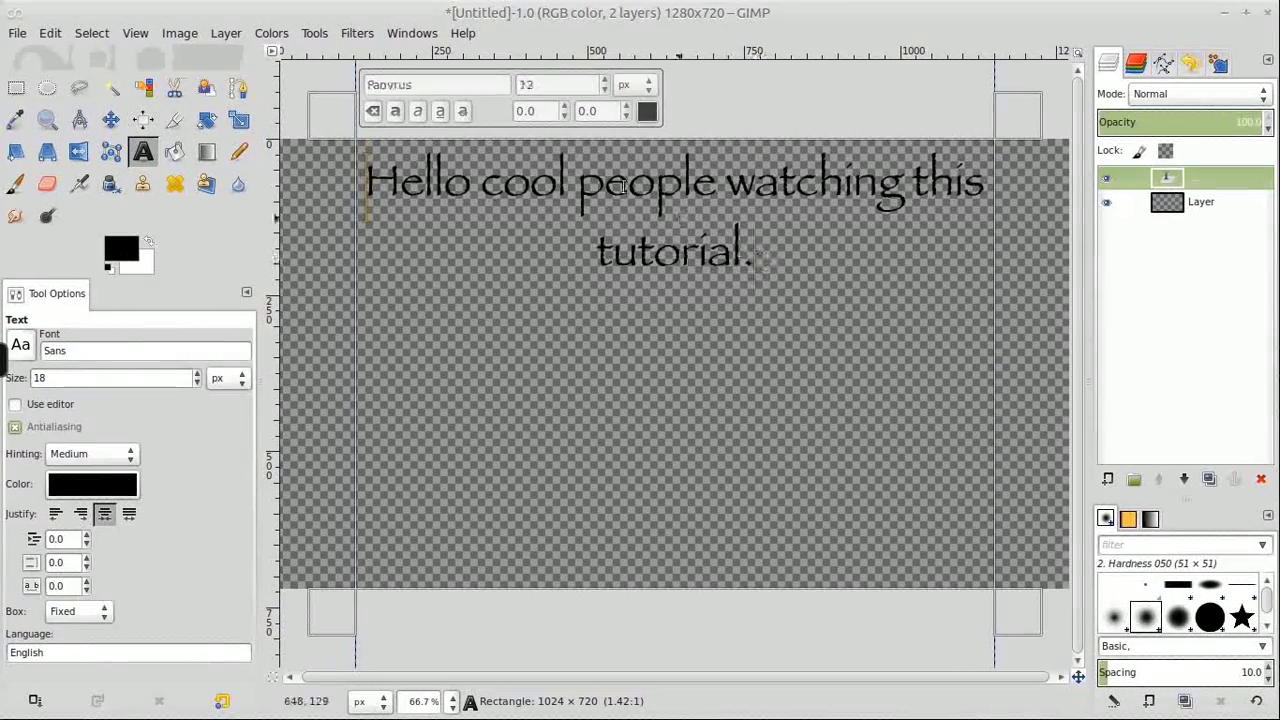
key("ctrl+a")
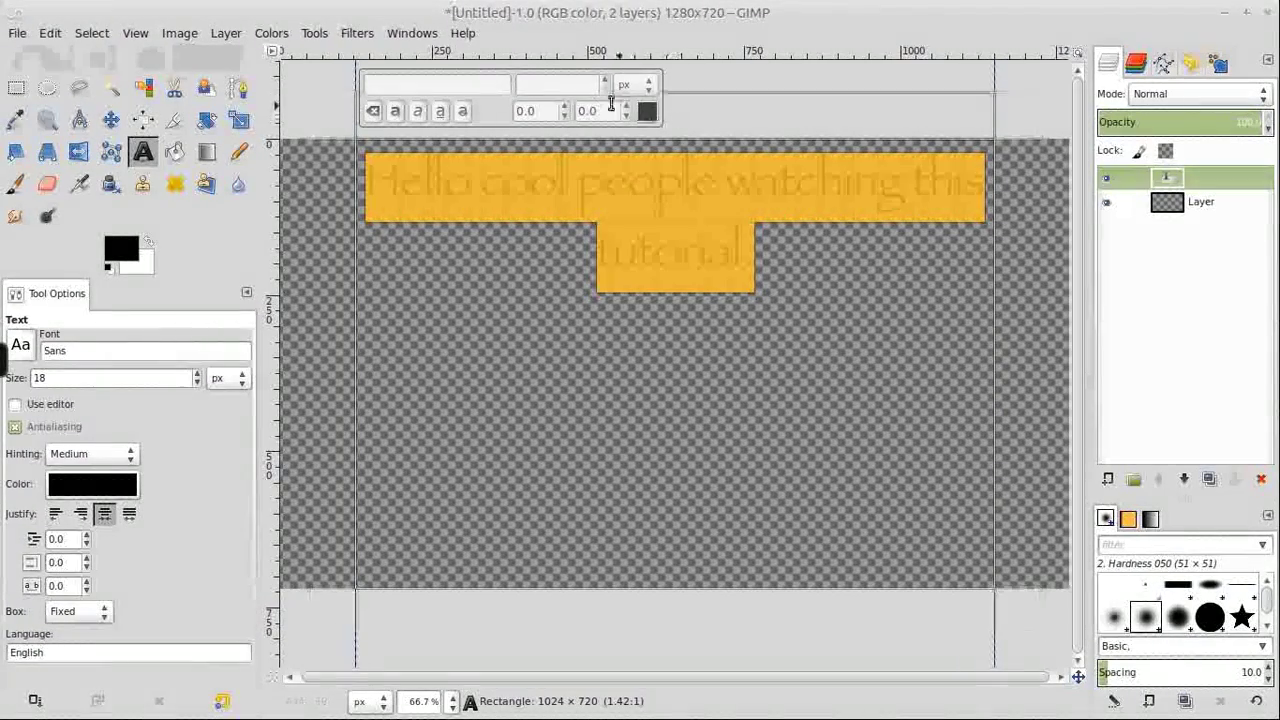
type("72")
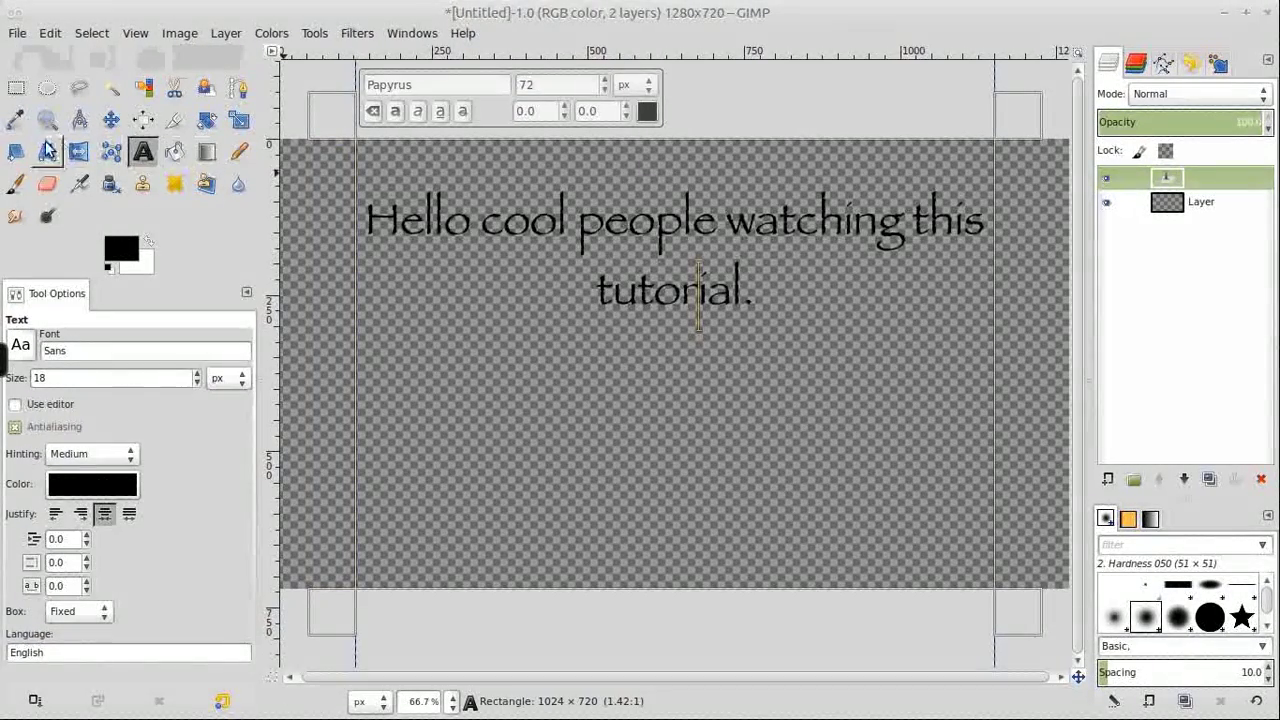
left_click(108, 121)
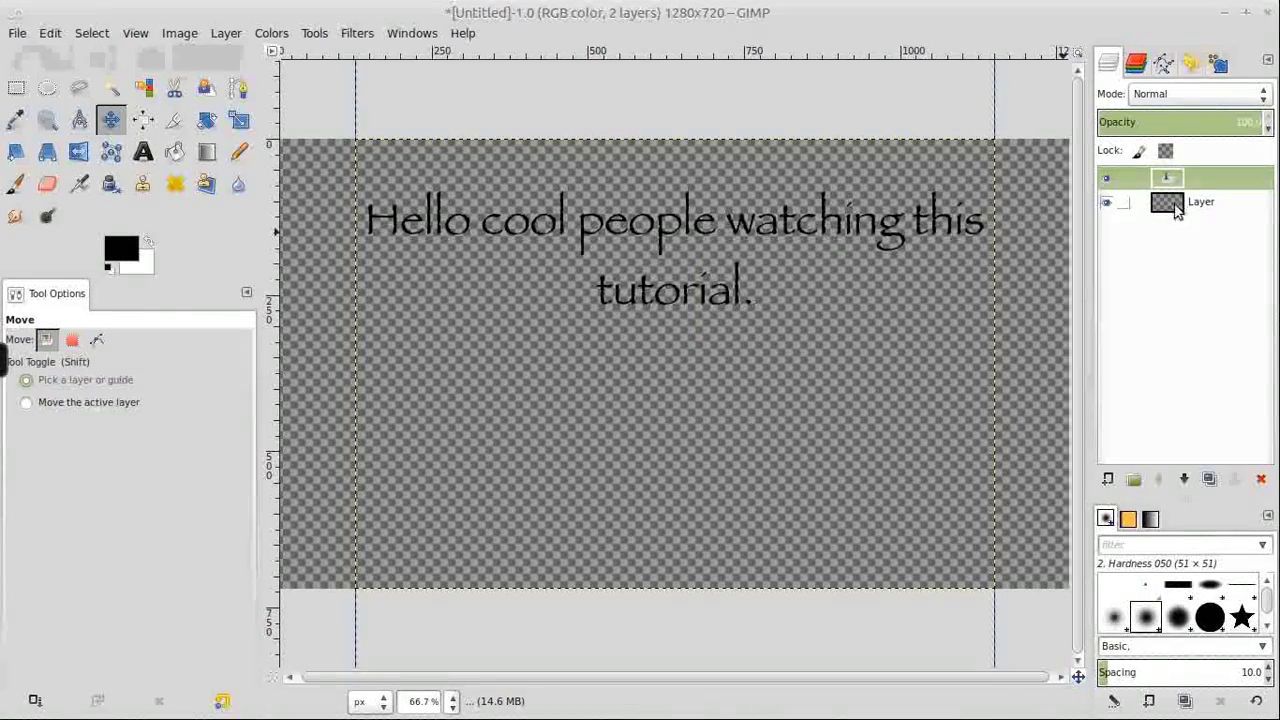
Delete the empty transparent layer and duplicate the text layer
right_click(1176, 206)
left_click(1166, 406)
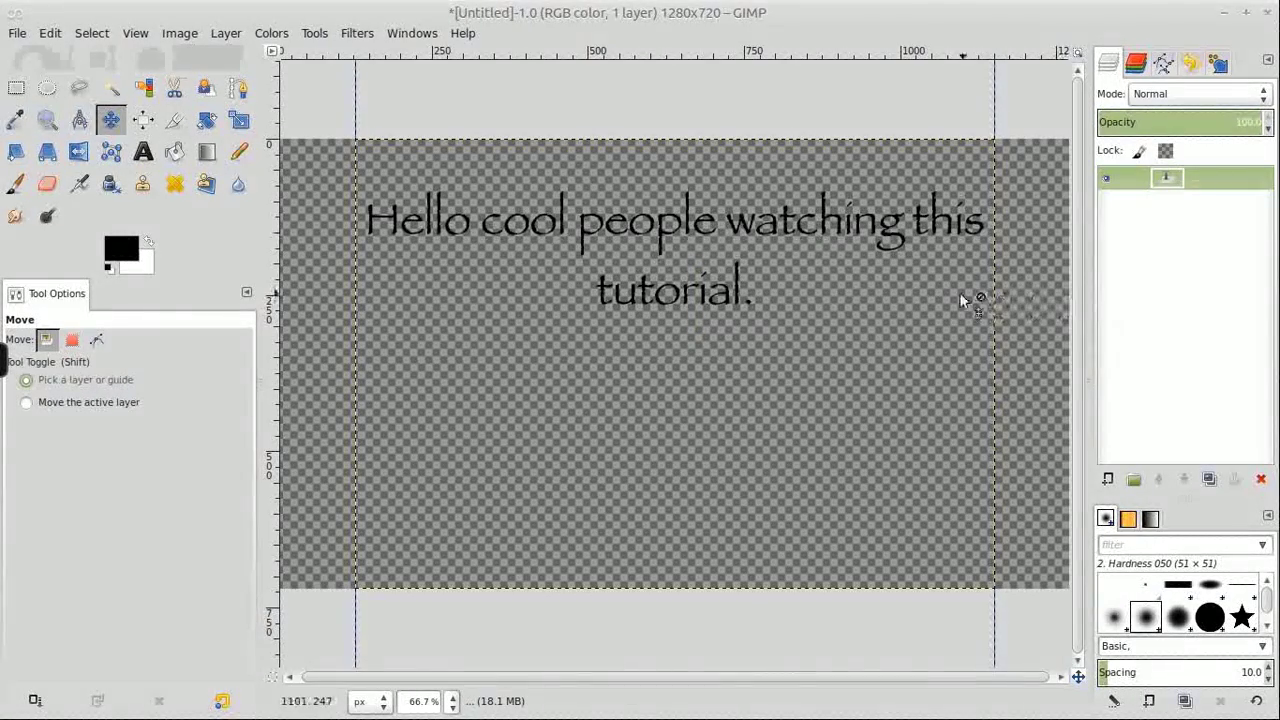
right_click(1170, 182)
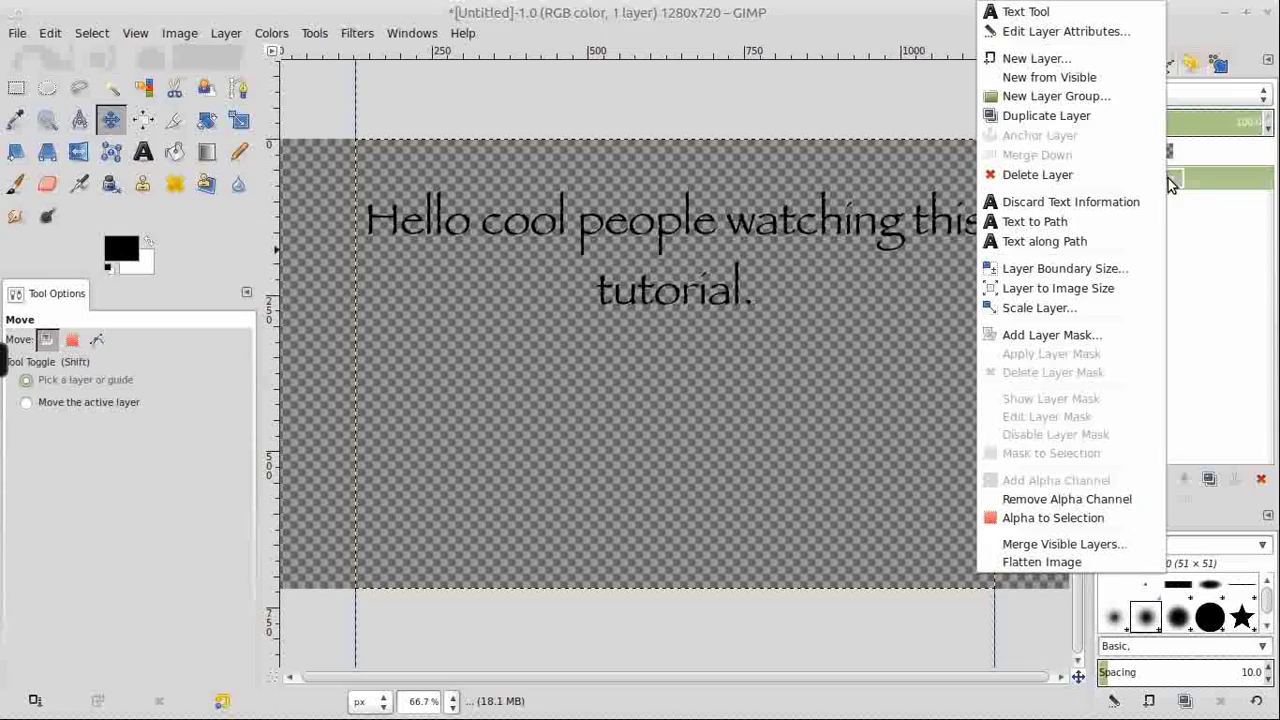
left_click(1066, 115)
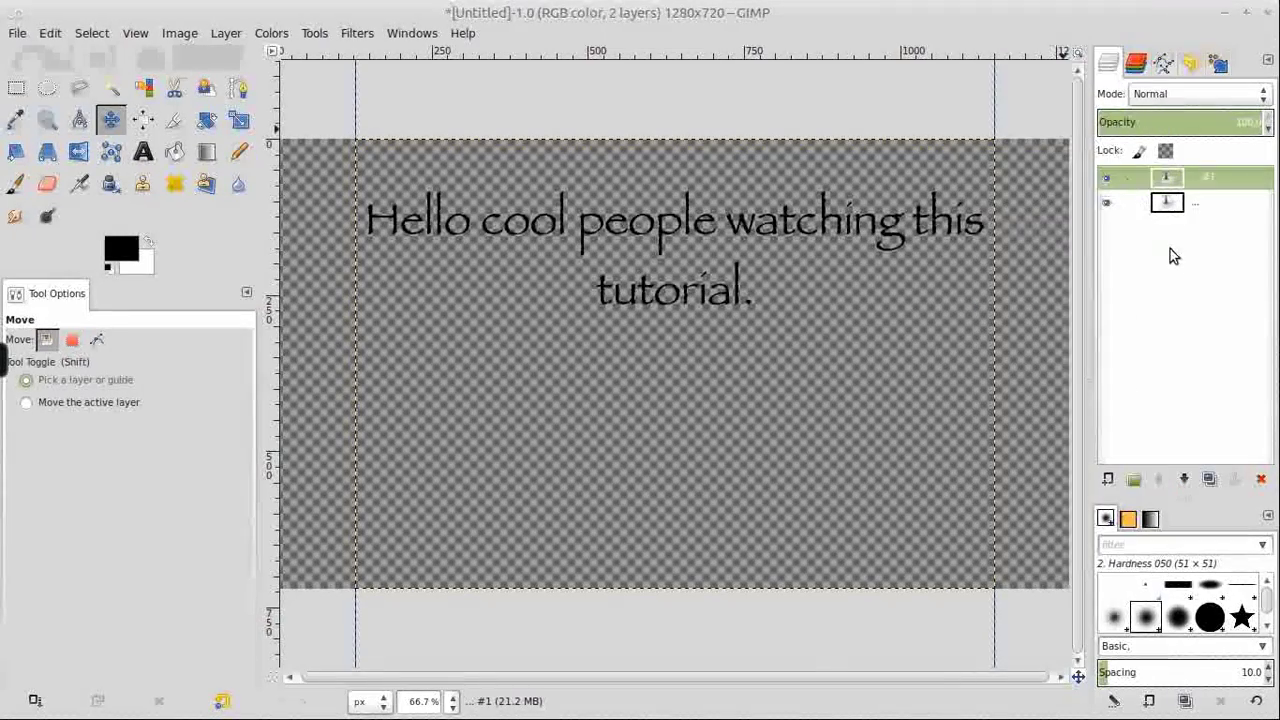
Recolour the duplicated text white and move it beneath the black text layer
left_click(1168, 208)
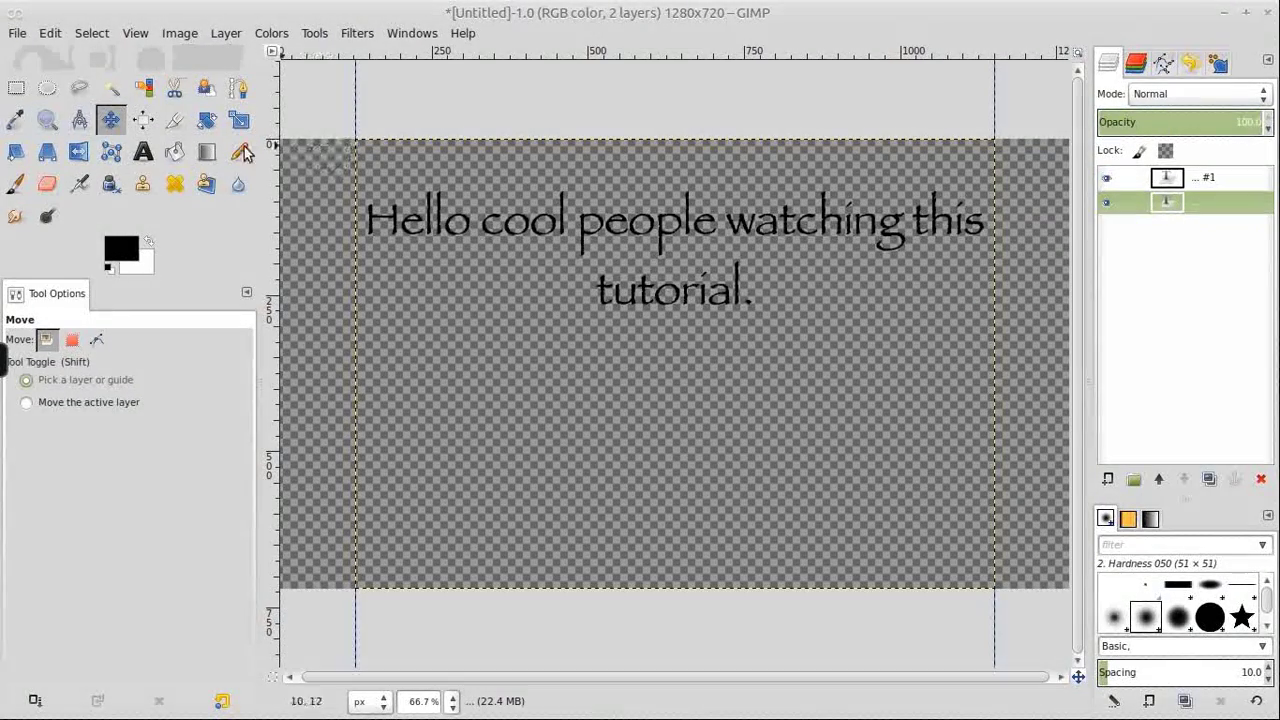
left_click(143, 152)
left_click(504, 162)
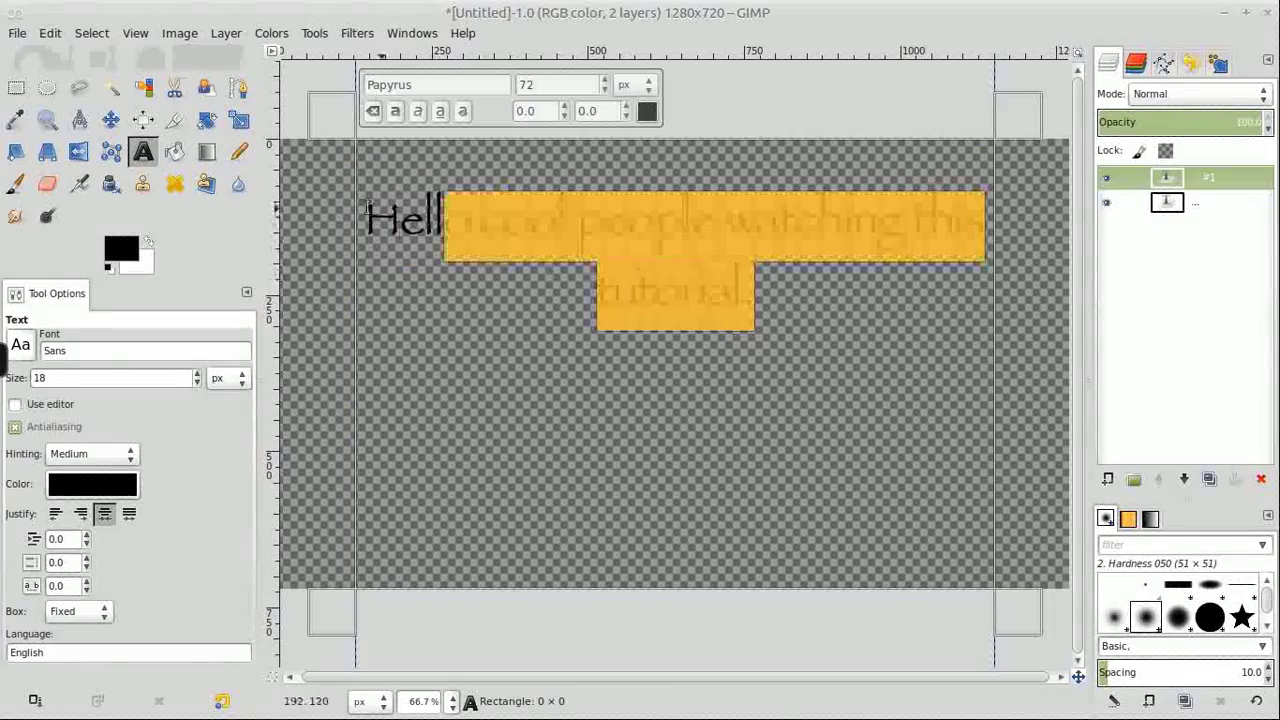
left_click(646, 111)
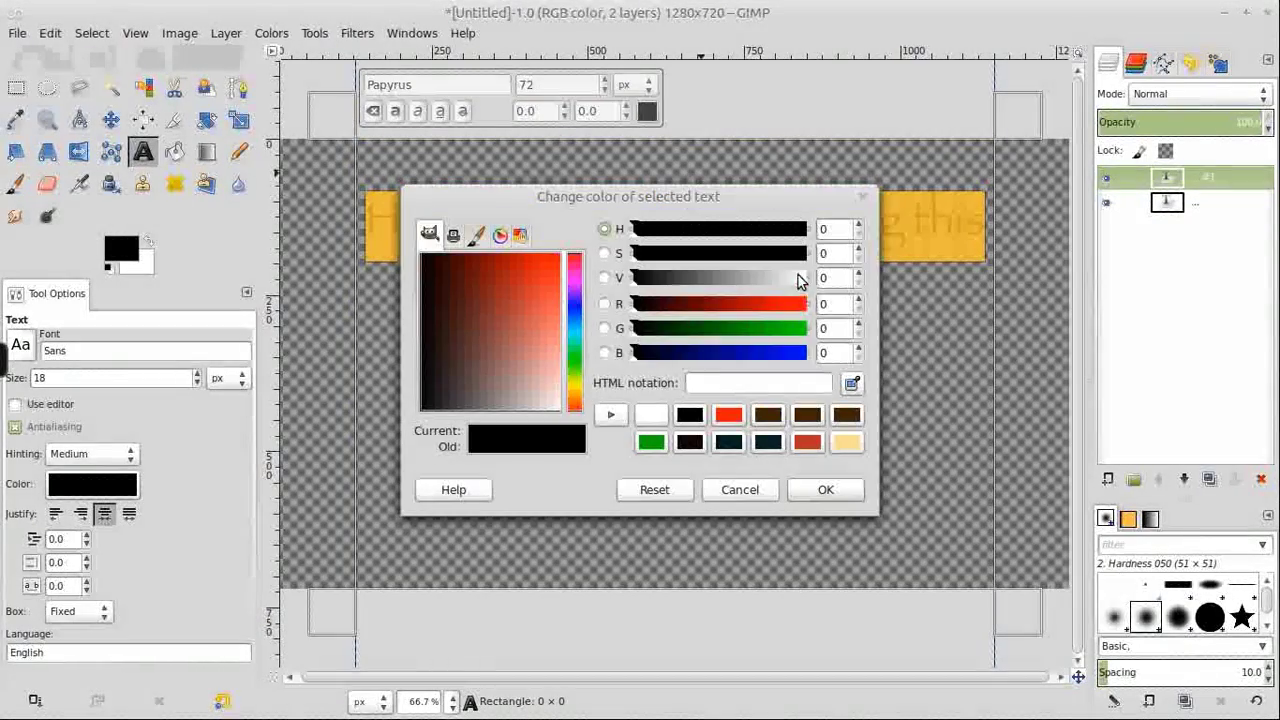
left_click(650, 414)
left_click(829, 489)
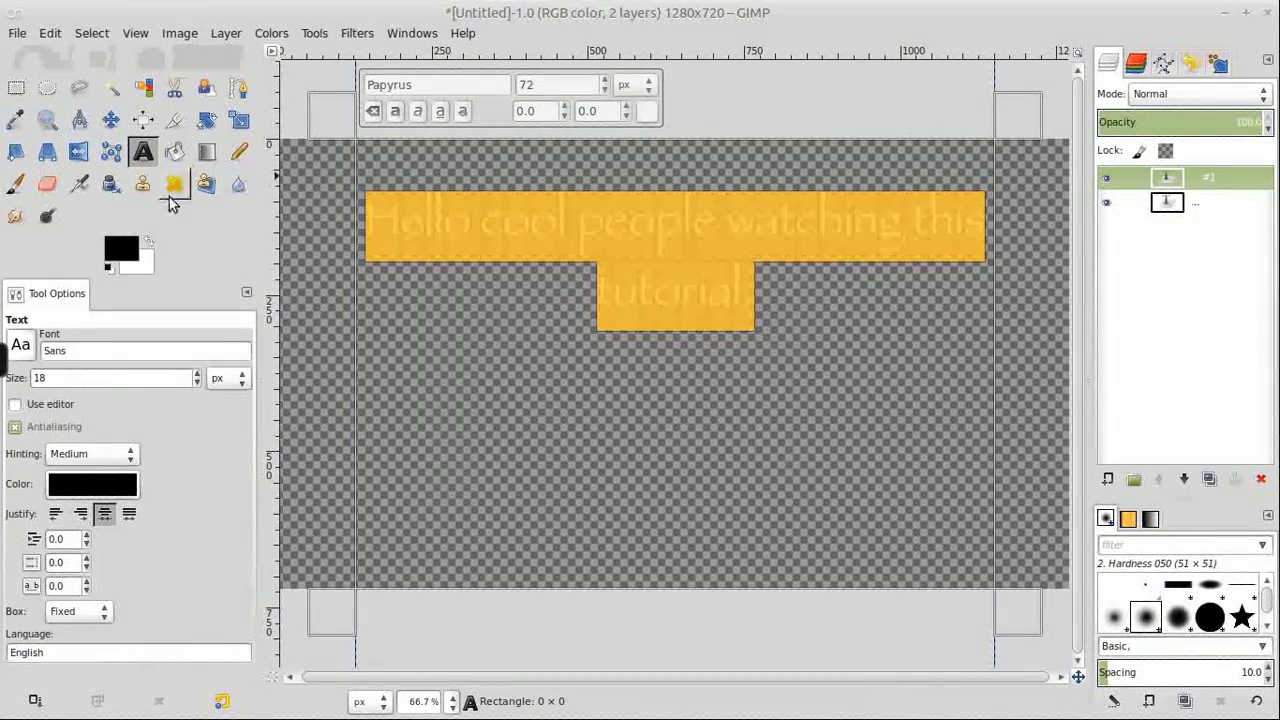
left_click(109, 121)
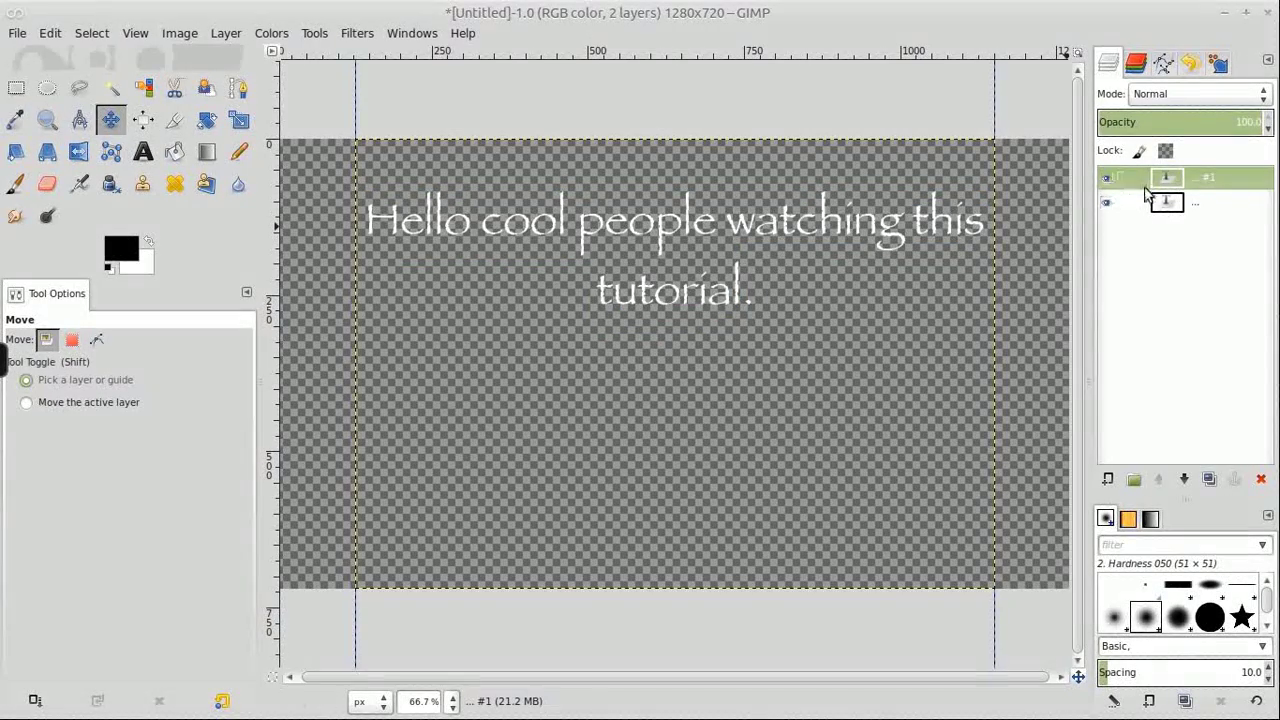
left_click_drag(1166, 178, 1168, 212)
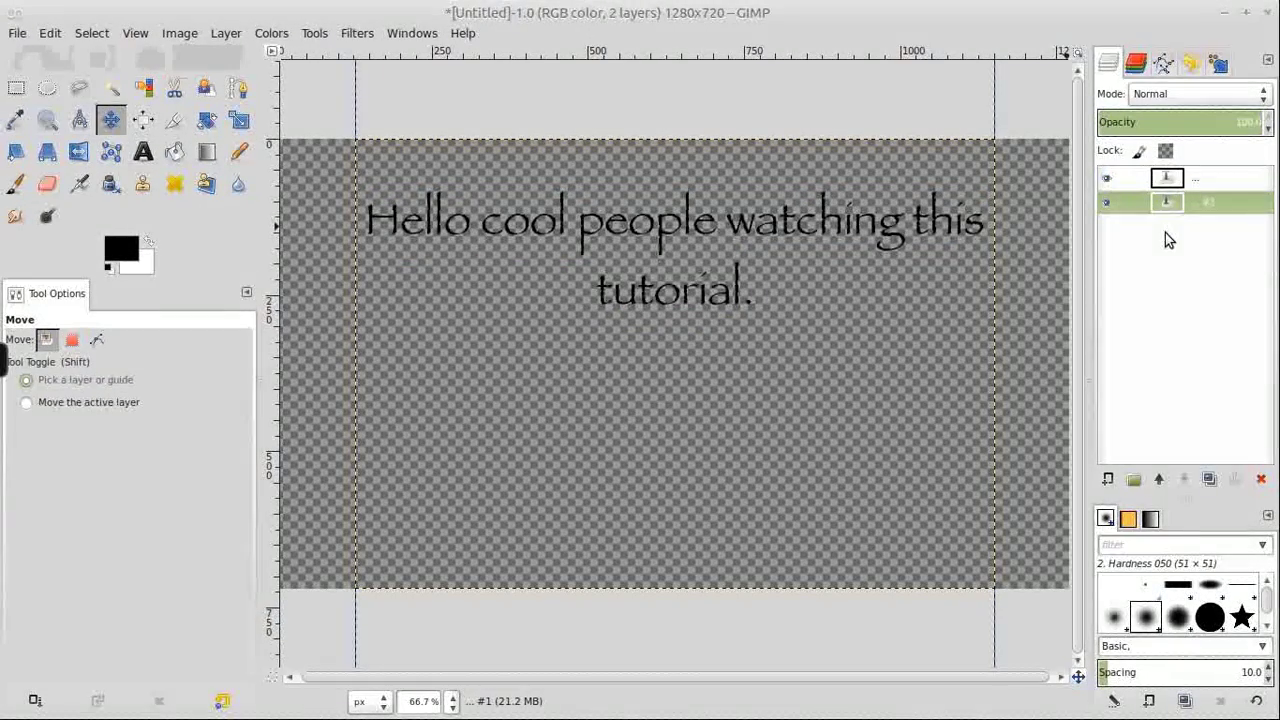
Duplicate the white text layer and apply a 5 px Gaussian Blur to the copy
right_click(1168, 240)
left_click(1152, 116)
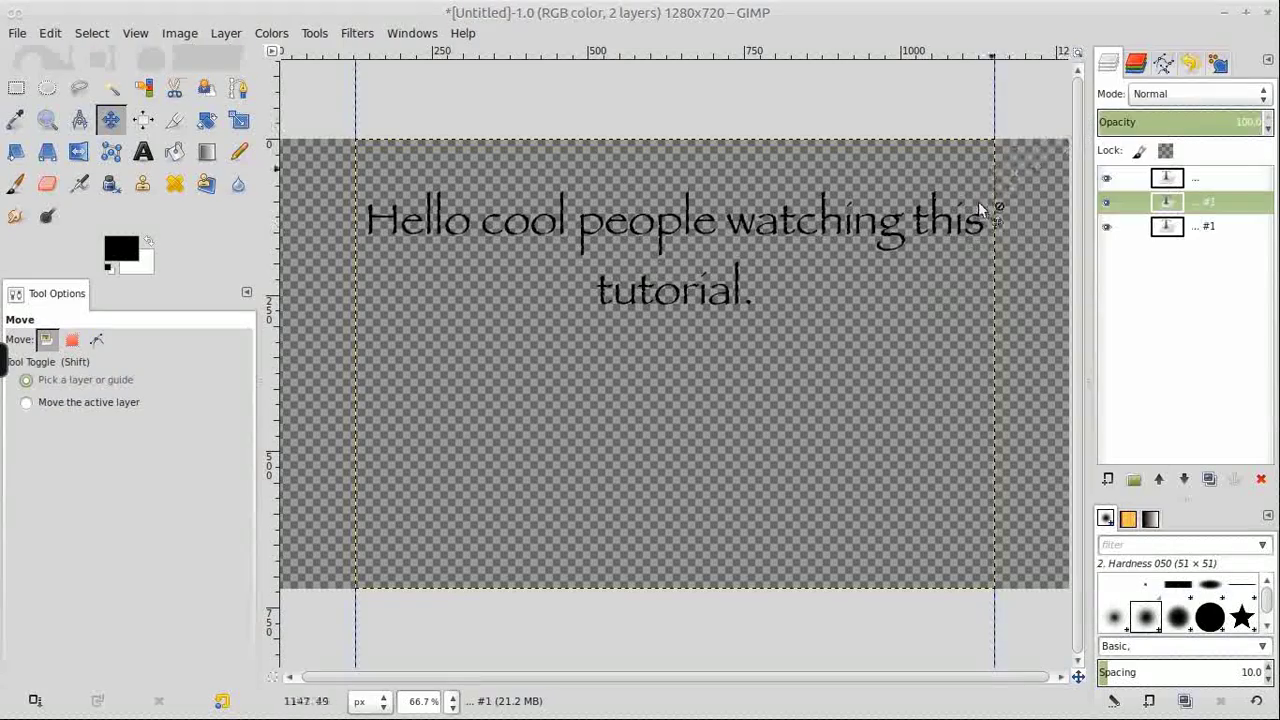
left_click(314, 33)
mouse_move(592, 140)
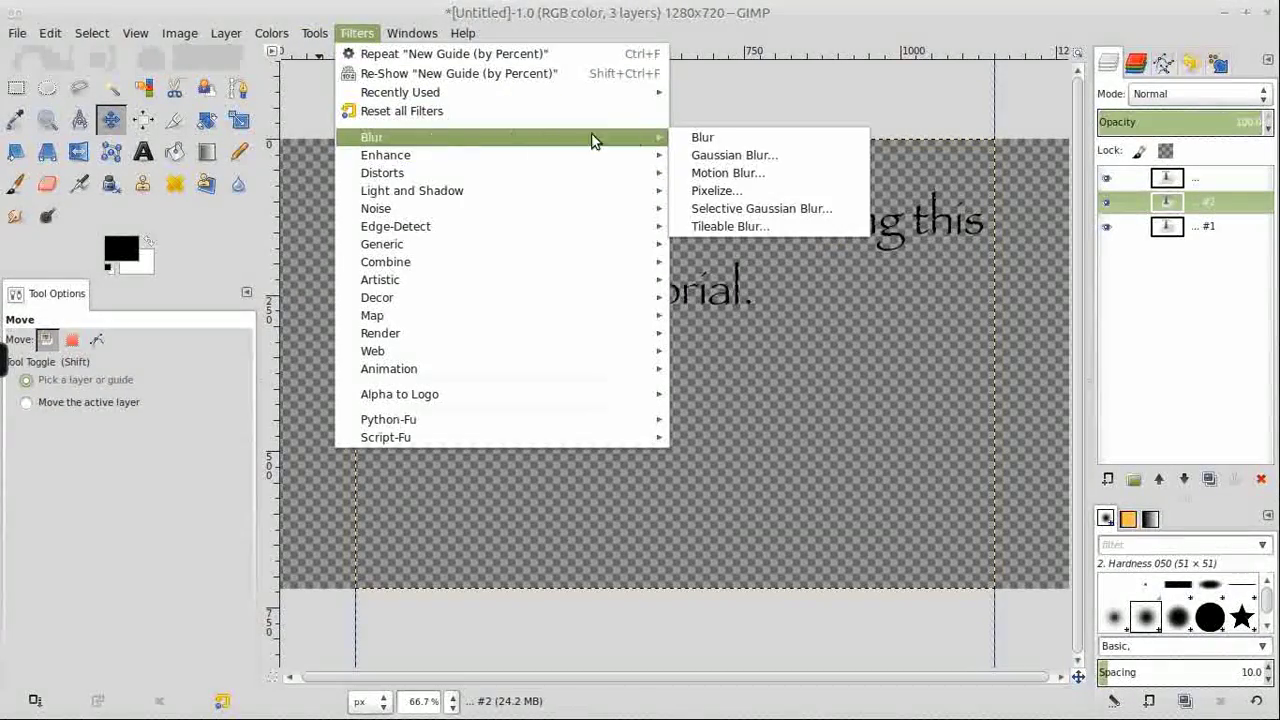
left_click(730, 157)
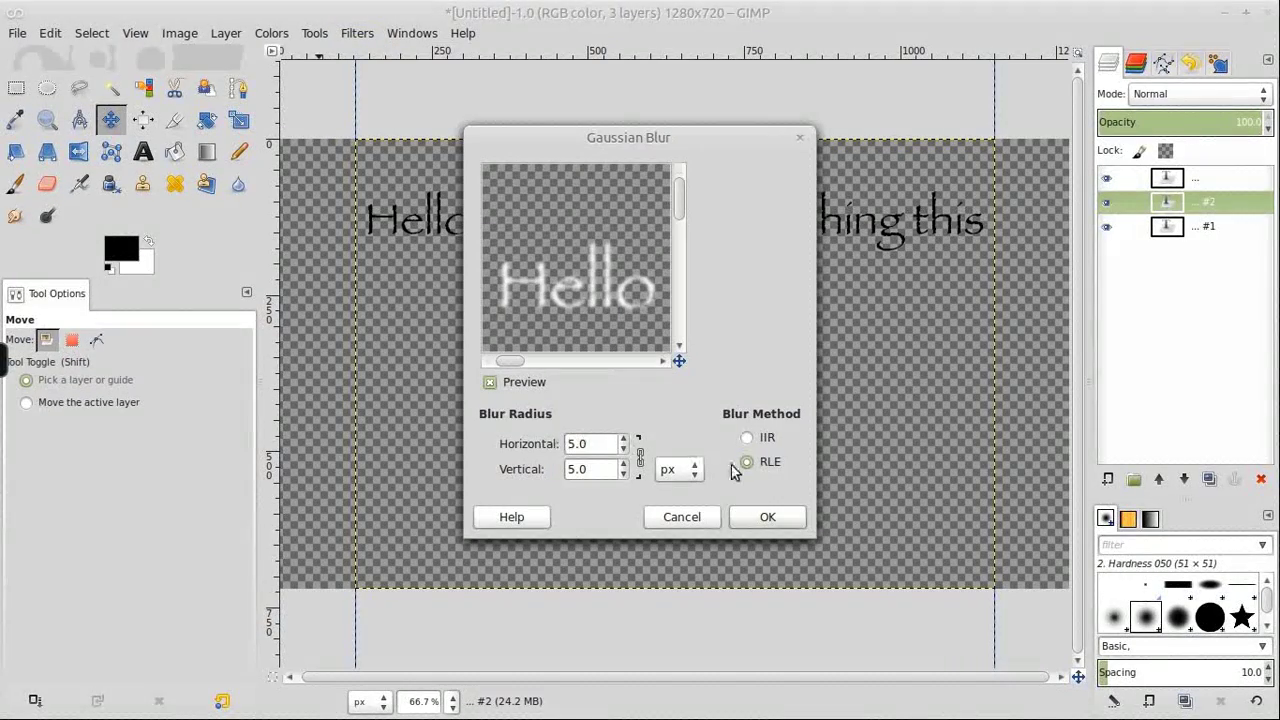
left_click(764, 517)
Apply a 30 px Gaussian Blur to the other white text layer
left_click(1183, 228)
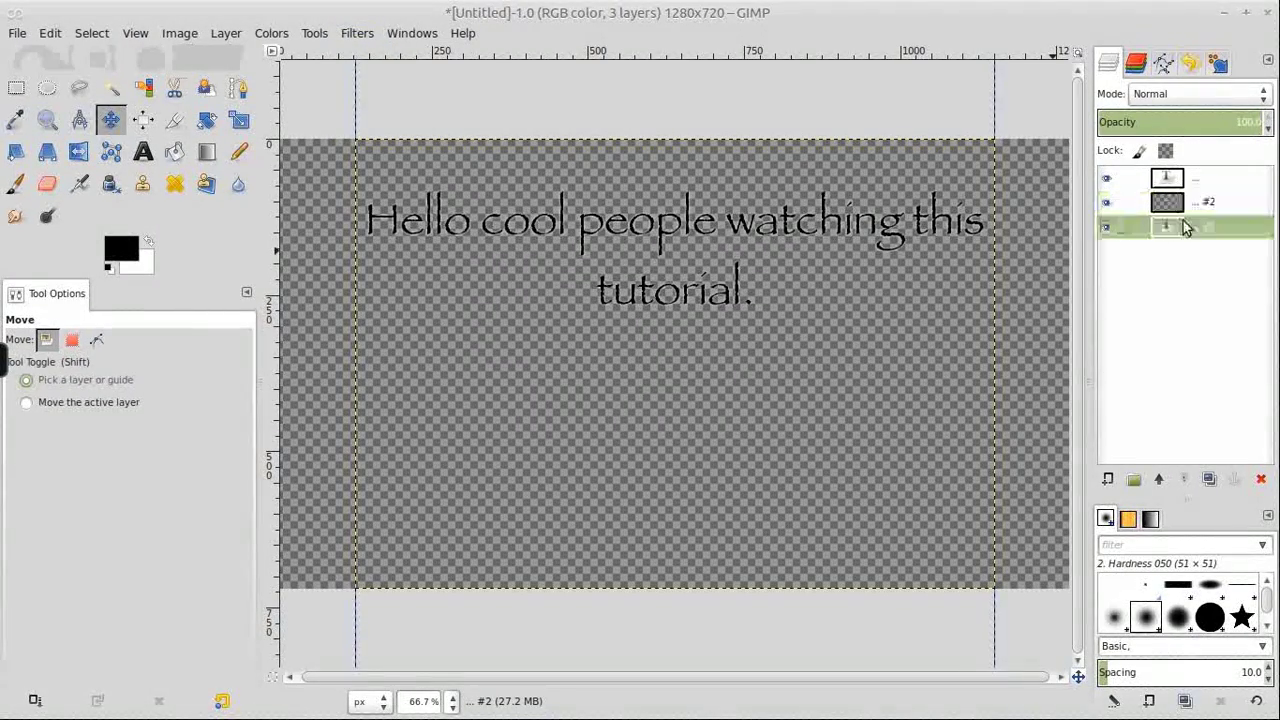
left_click(357, 35)
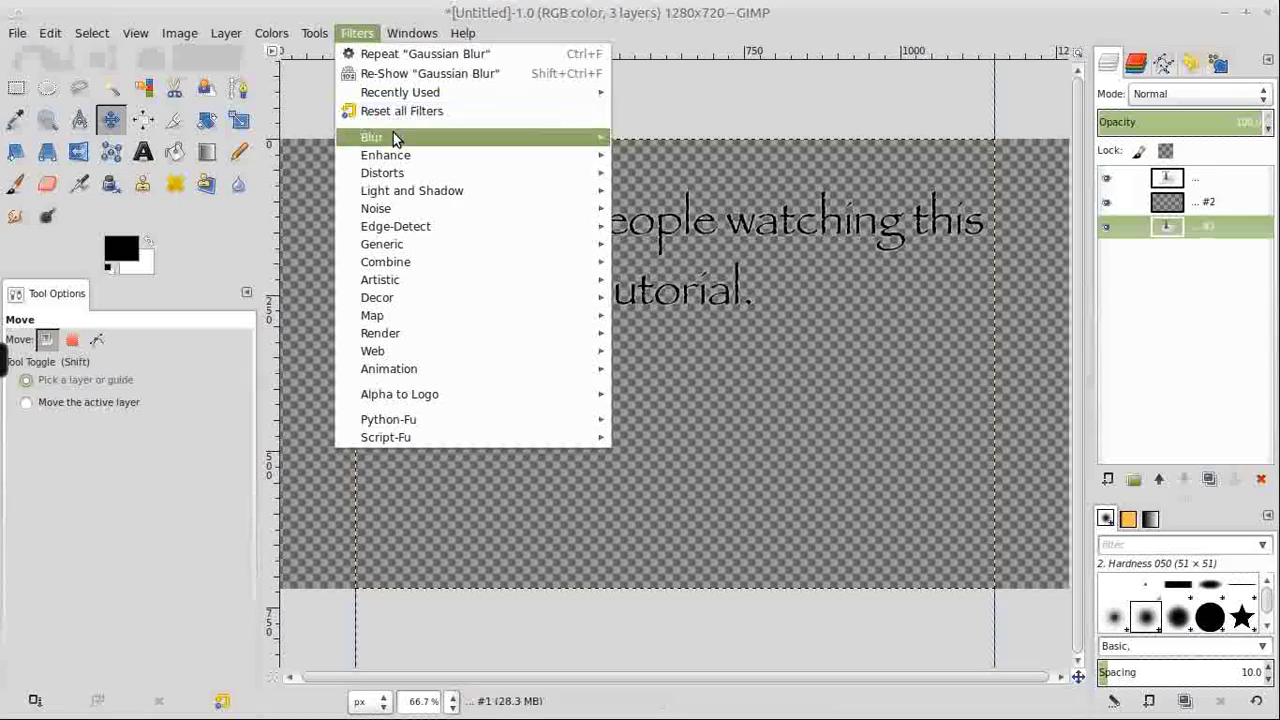
mouse_move(393, 135)
left_click(720, 160)
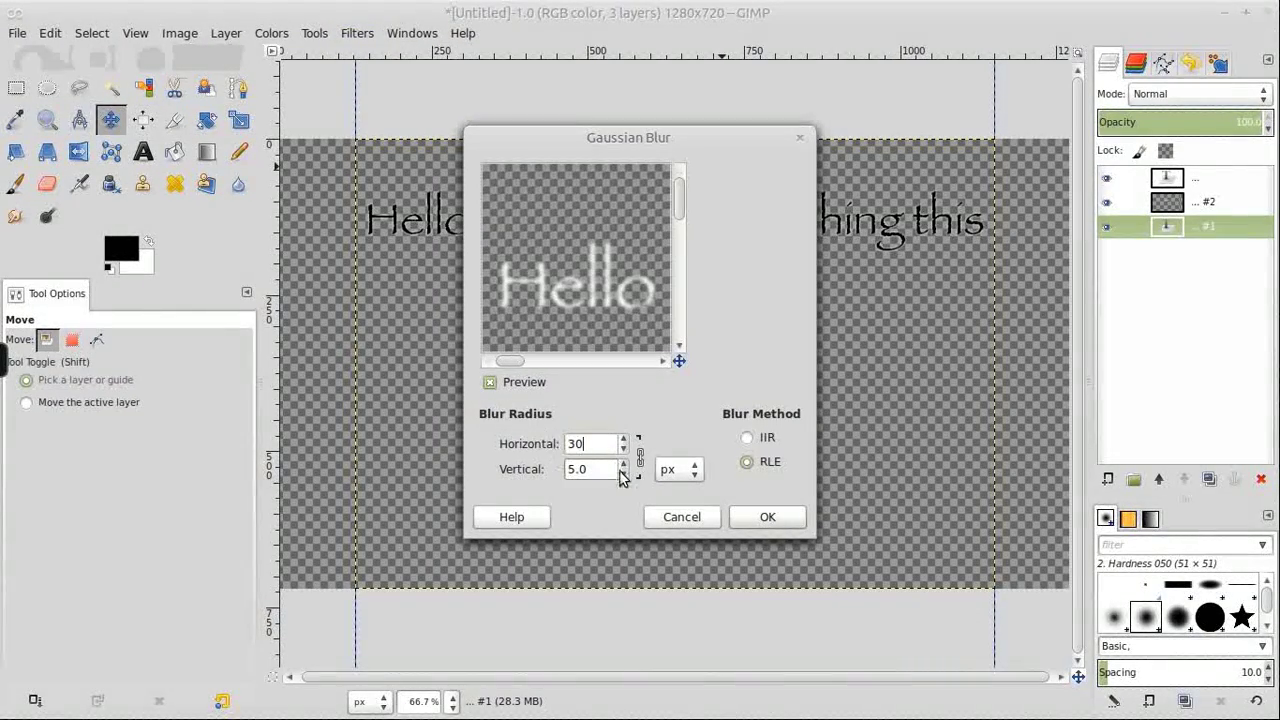
type("30")
key("Tab")
left_click(767, 517)
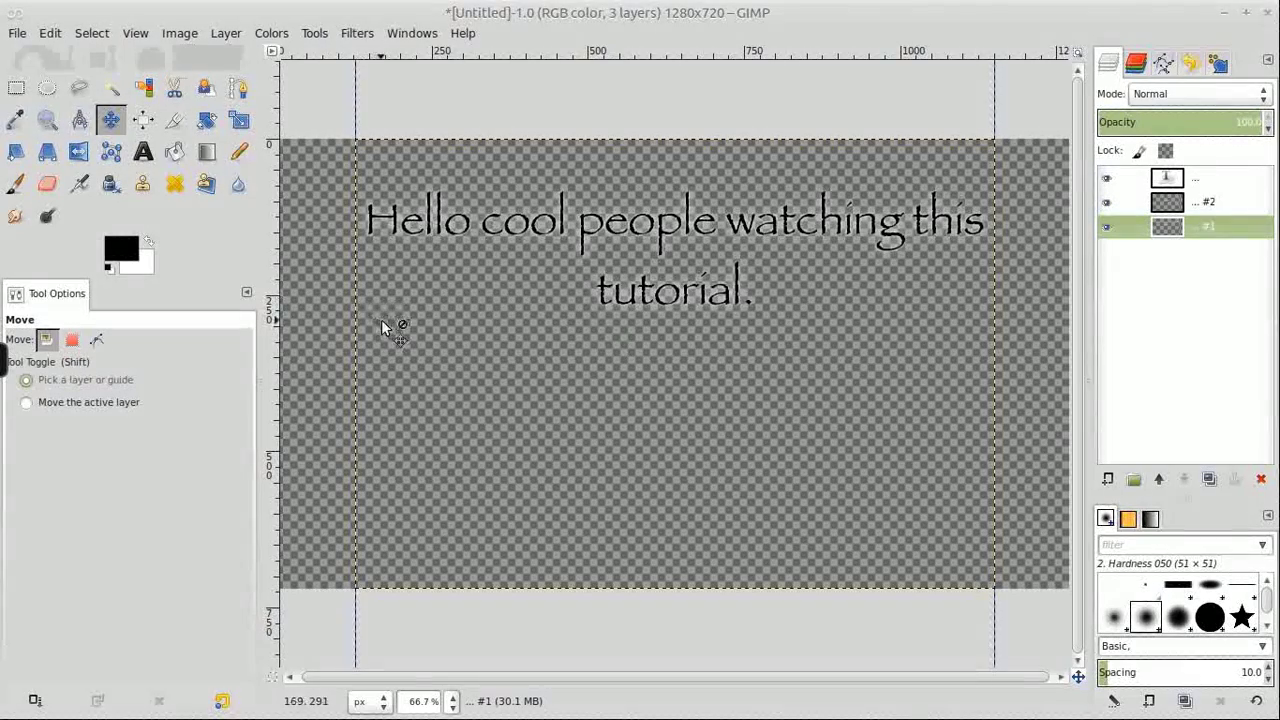
Export the image to the Desktop as Untitled.png with default PNG options
left_click(16, 31)
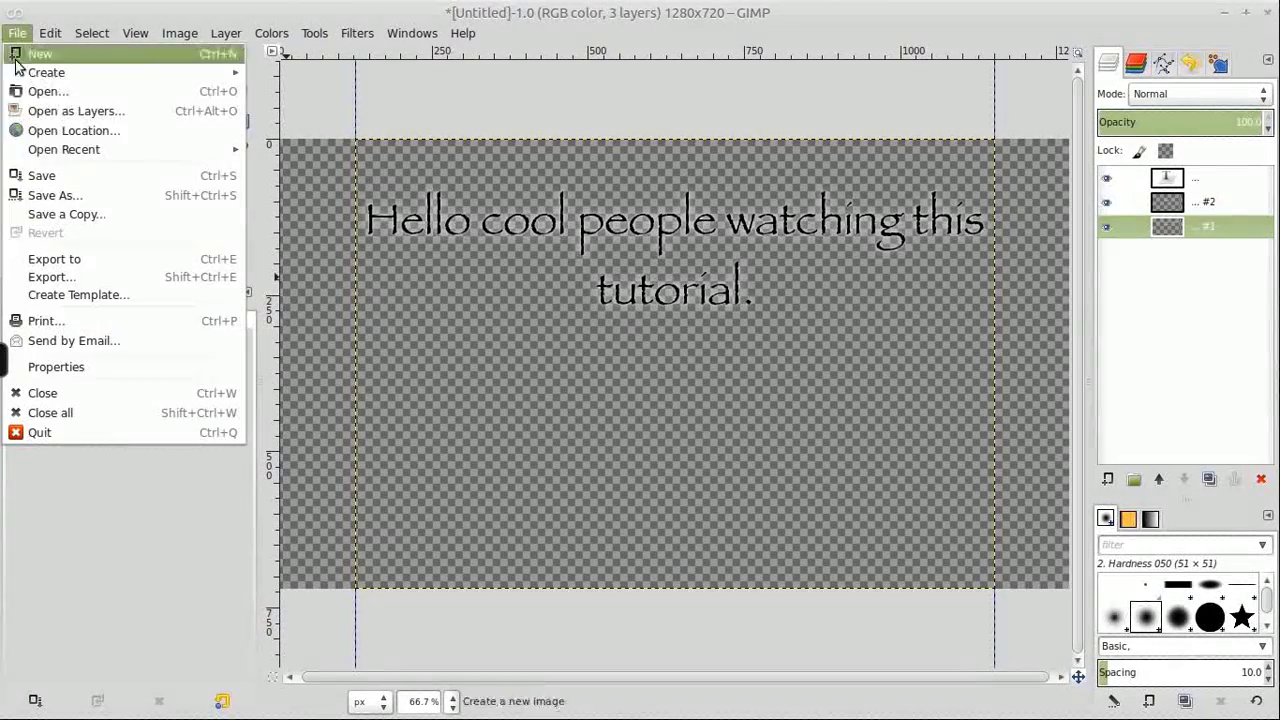
left_click(48, 278)
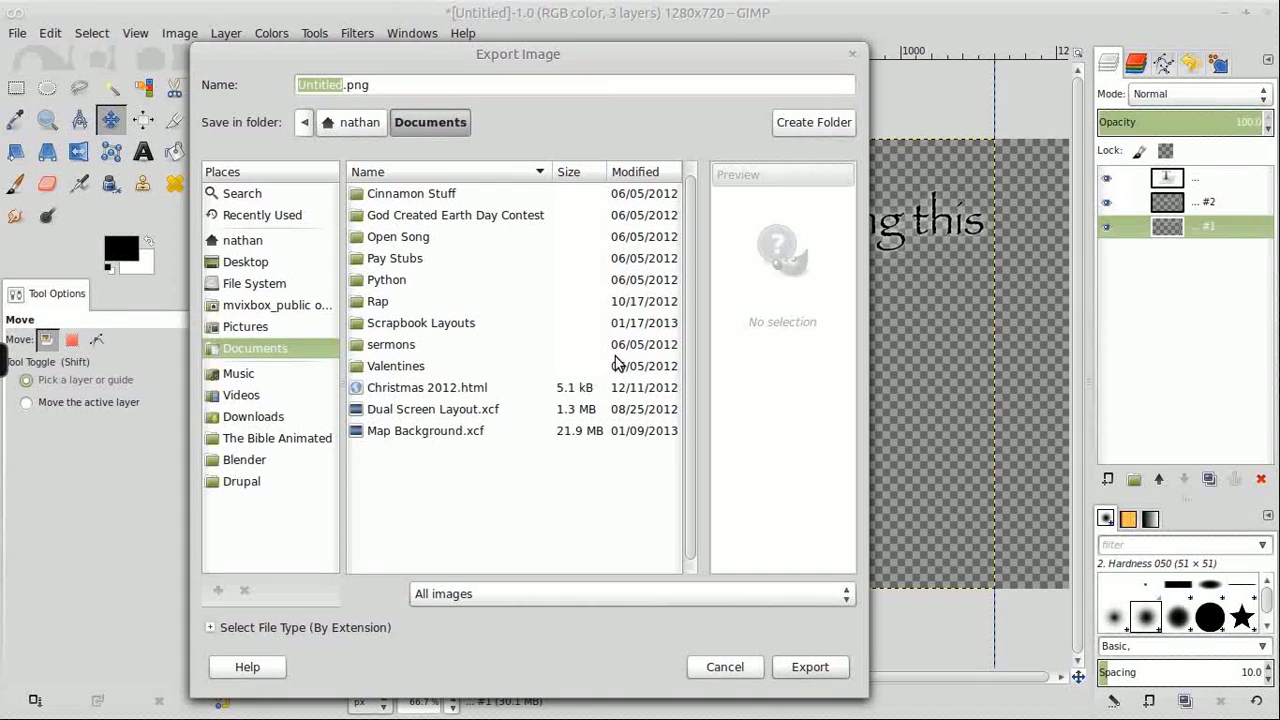
left_click(249, 263)
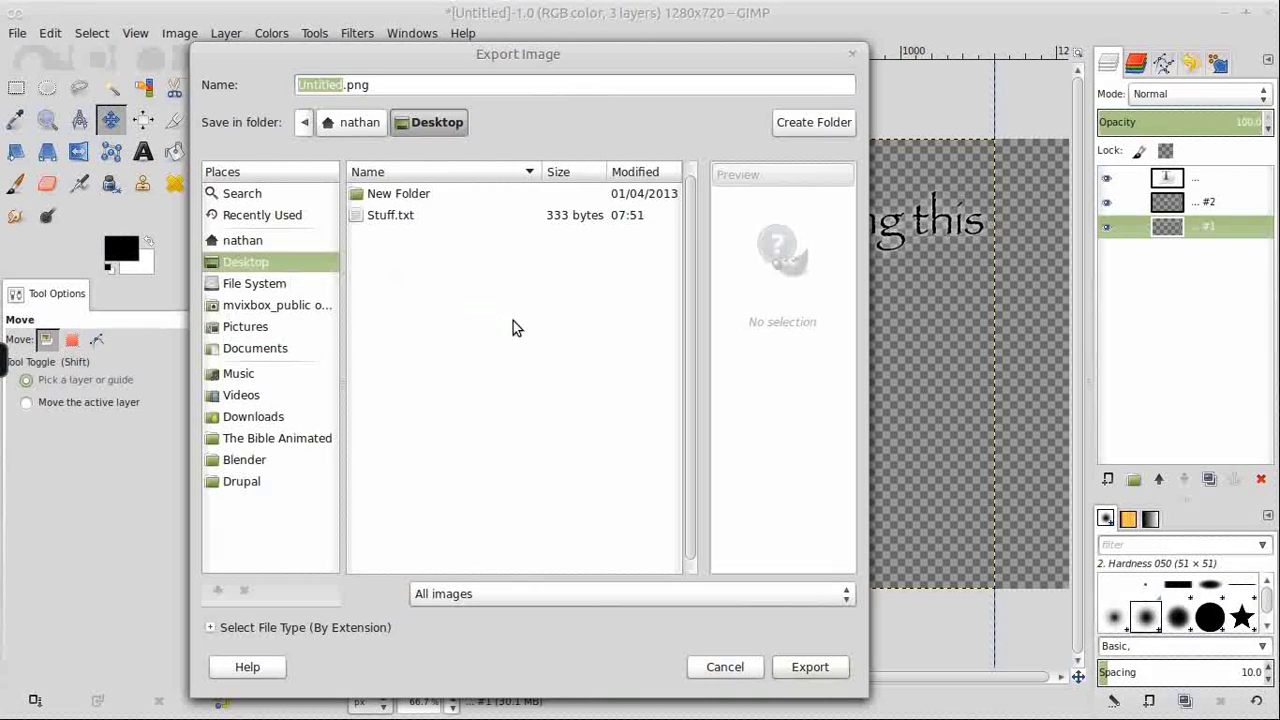
left_click(810, 667)
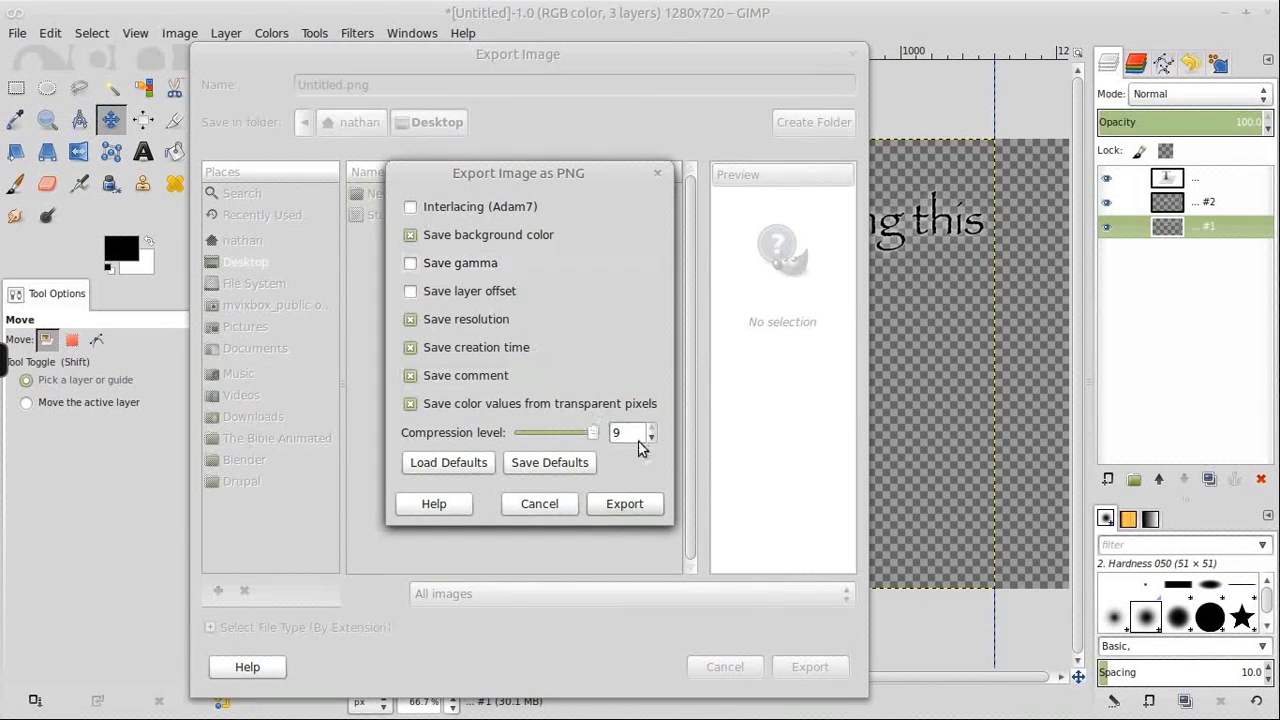
left_click(620, 505)
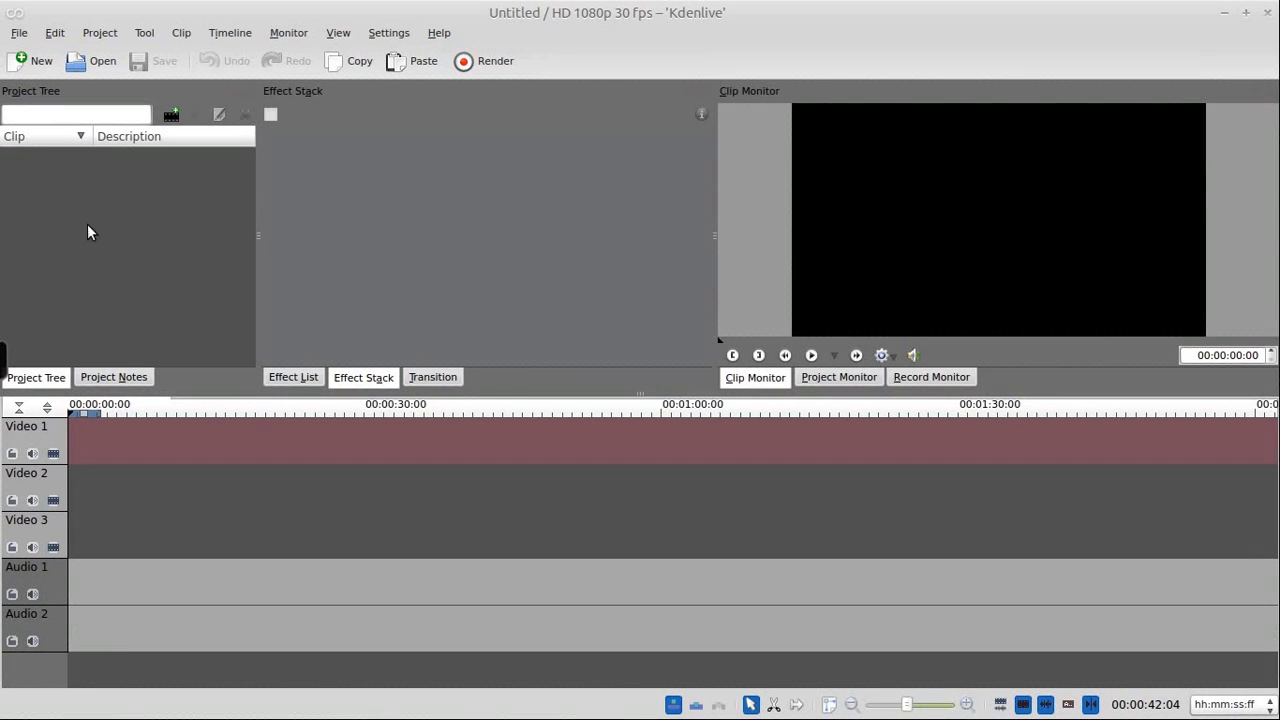
Import Desktop/Untitled.png into the Project Tree and update the profile to HD 720p 30 fps
right_click(52, 208)
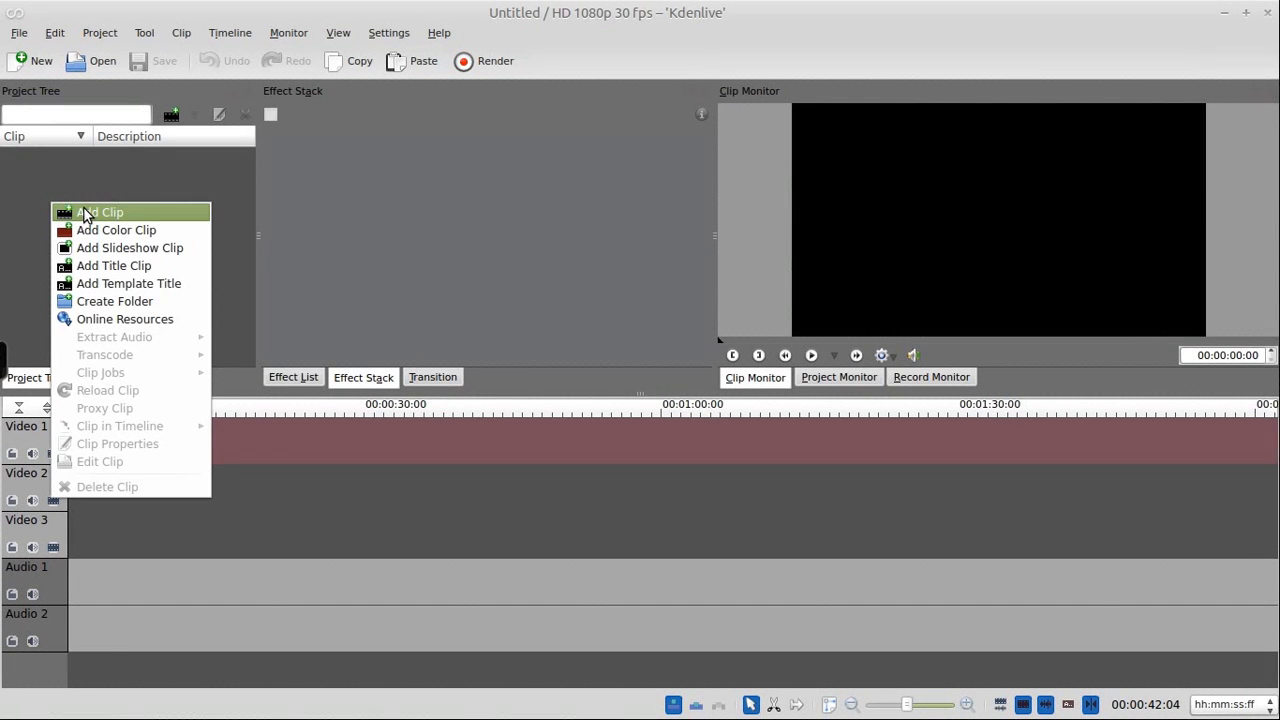
left_click(86, 214)
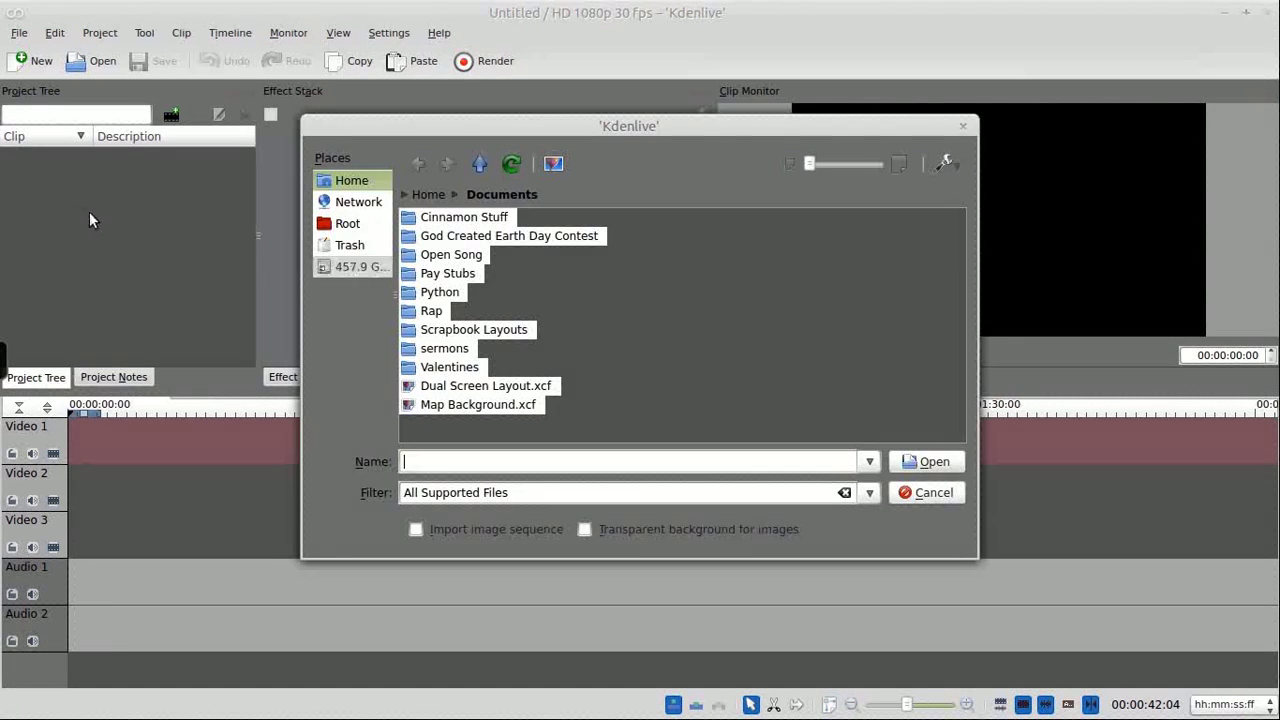
left_click(441, 199)
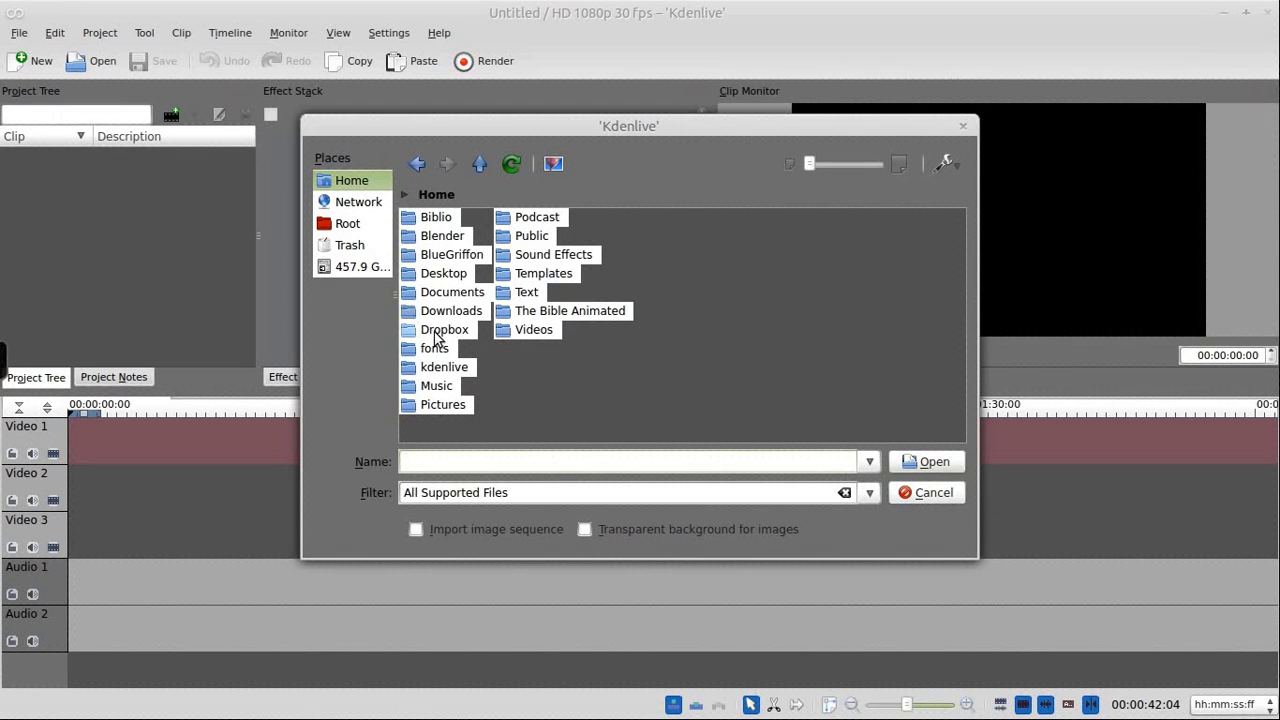
double_click(441, 366)
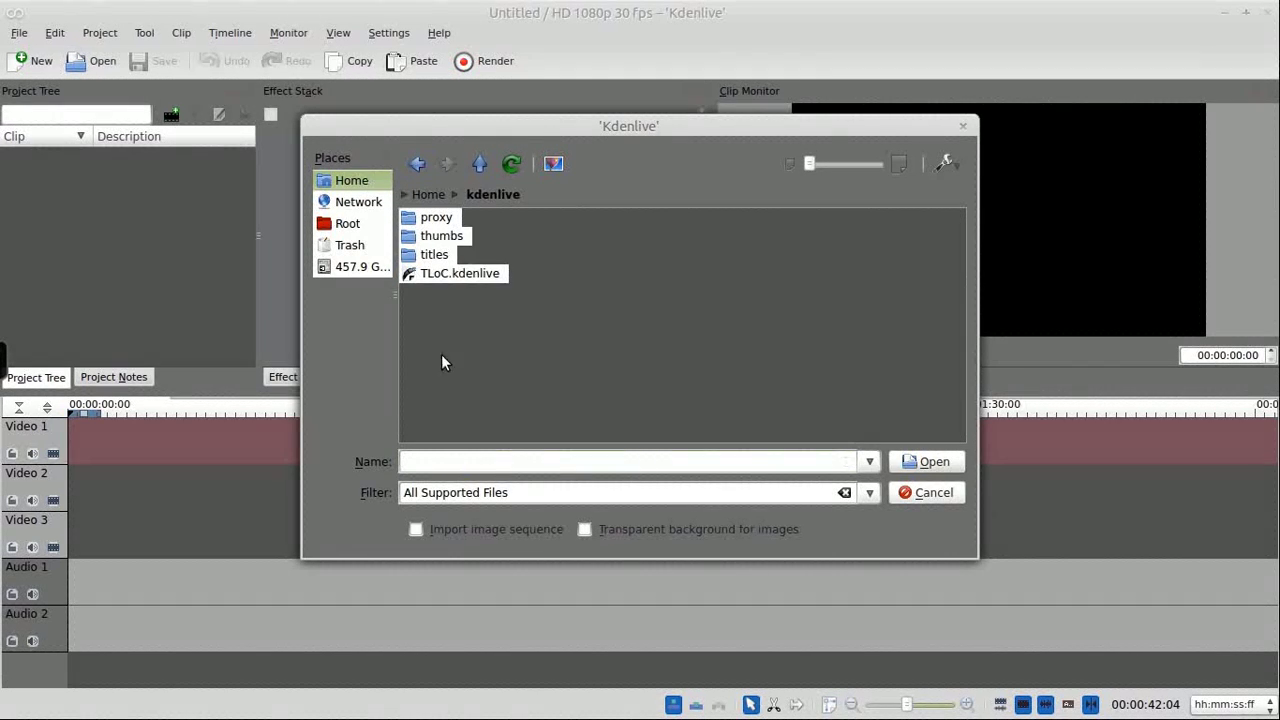
left_click(428, 195)
double_click(444, 273)
left_click(446, 254)
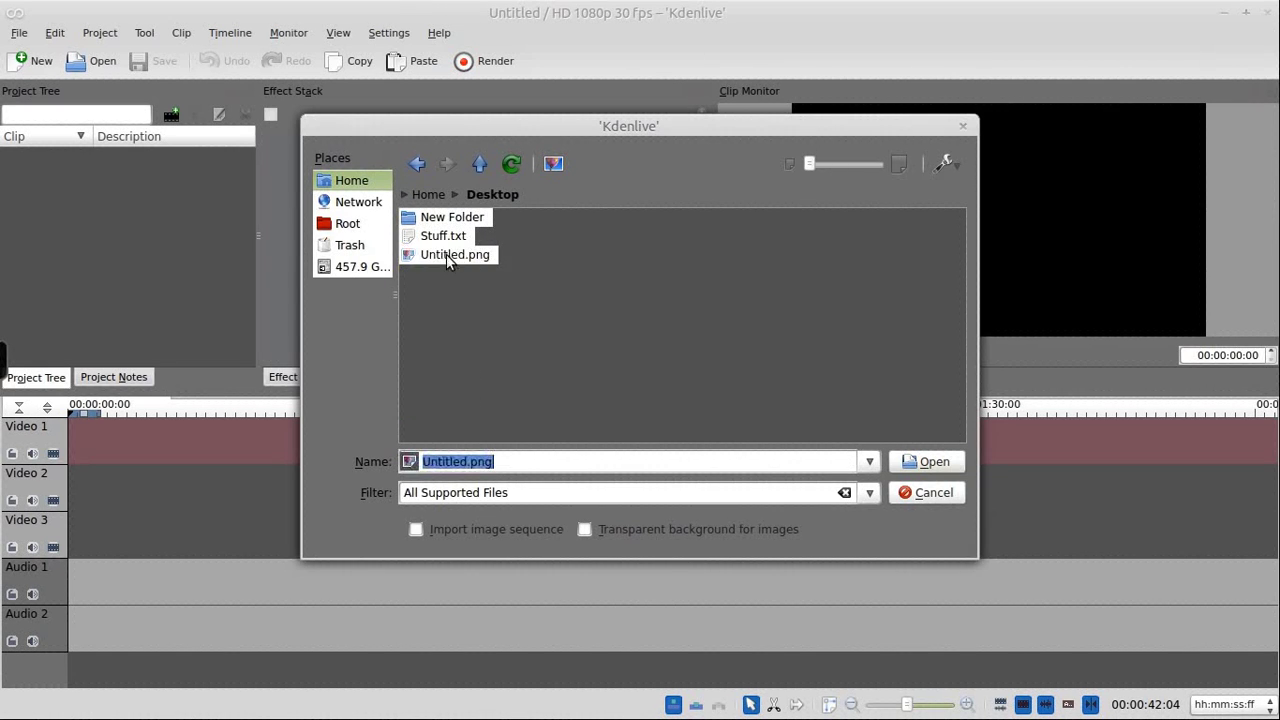
left_click(926, 462)
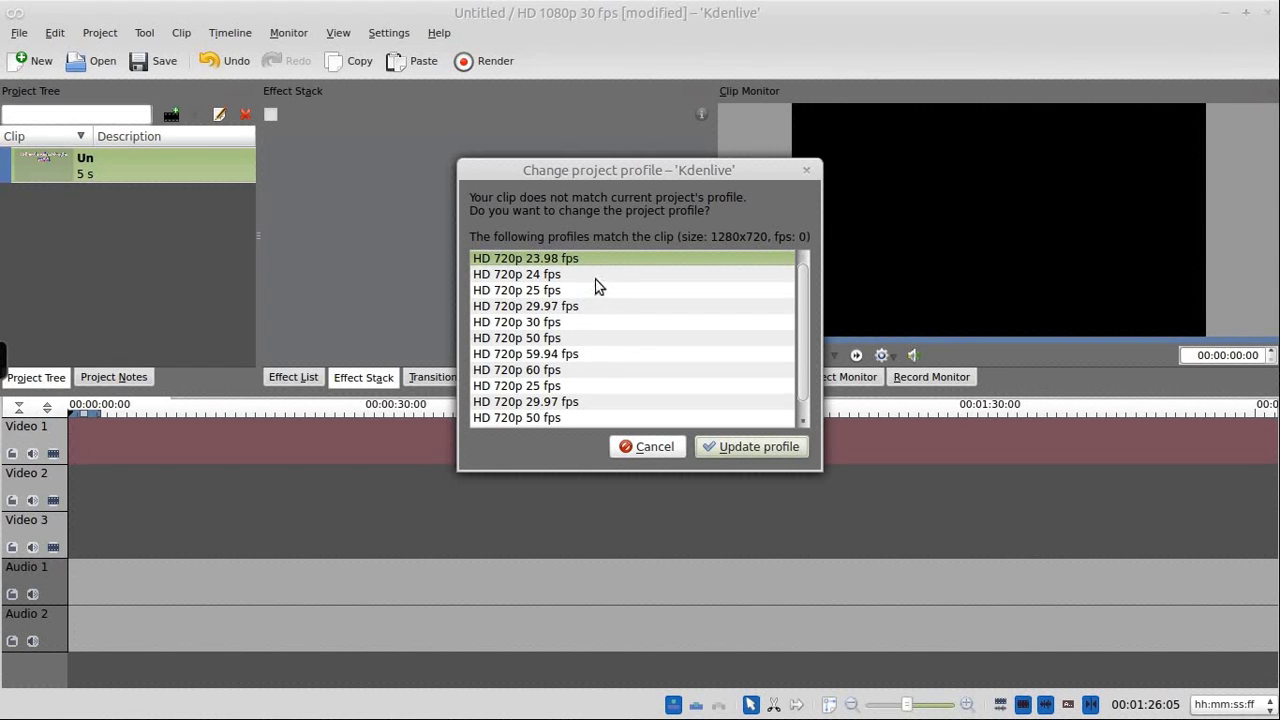
left_click(533, 322)
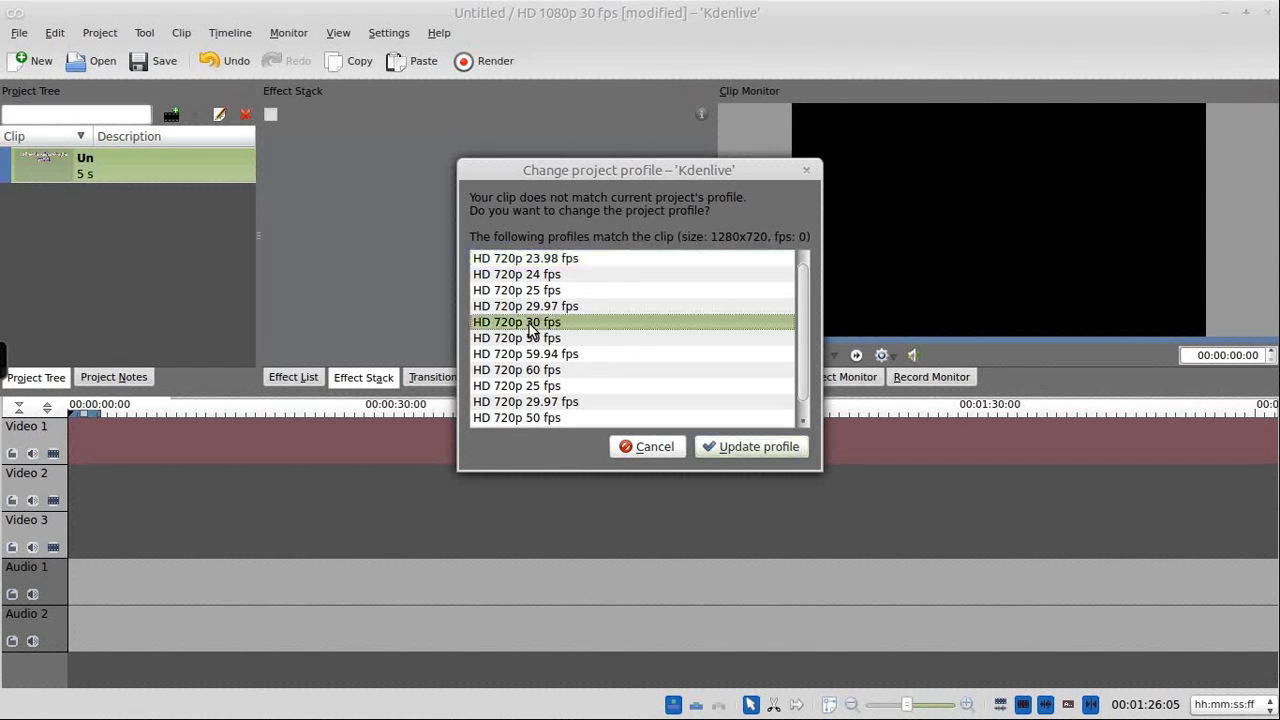
left_click(736, 448)
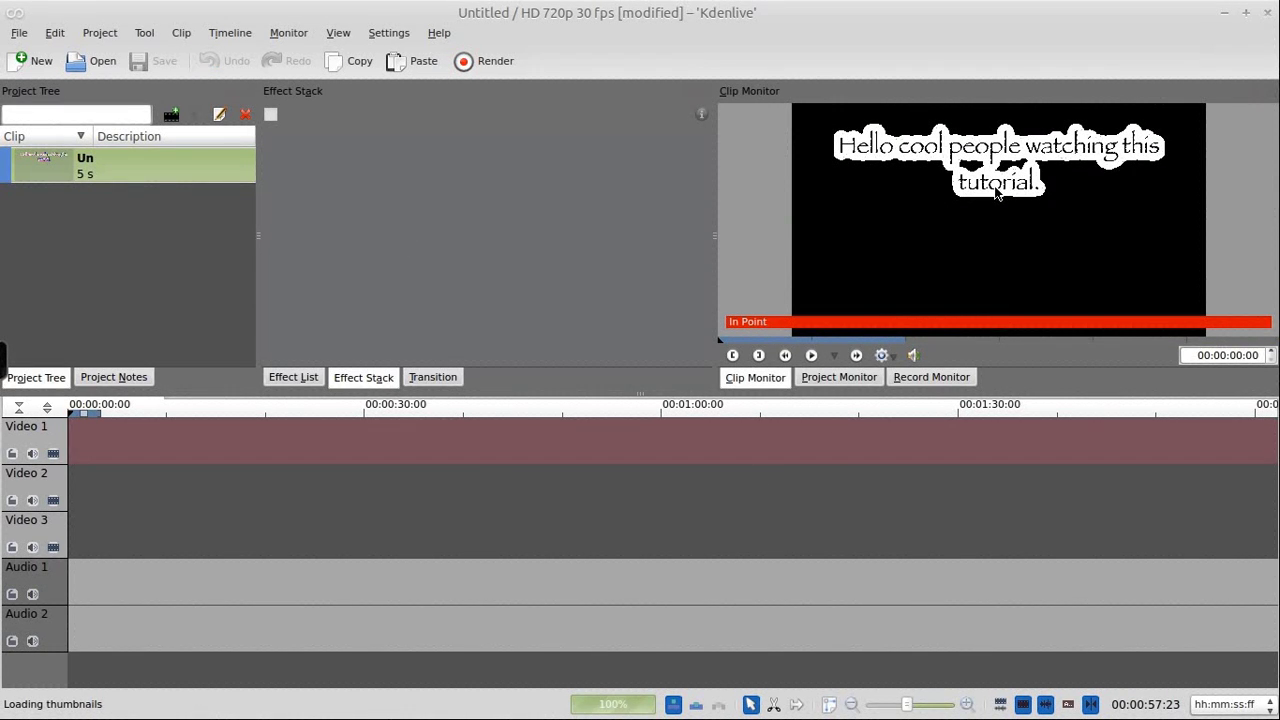
Import Bible.png from The Bible Animated > TLoC > 02_Birth into the project
right_click(43, 207)
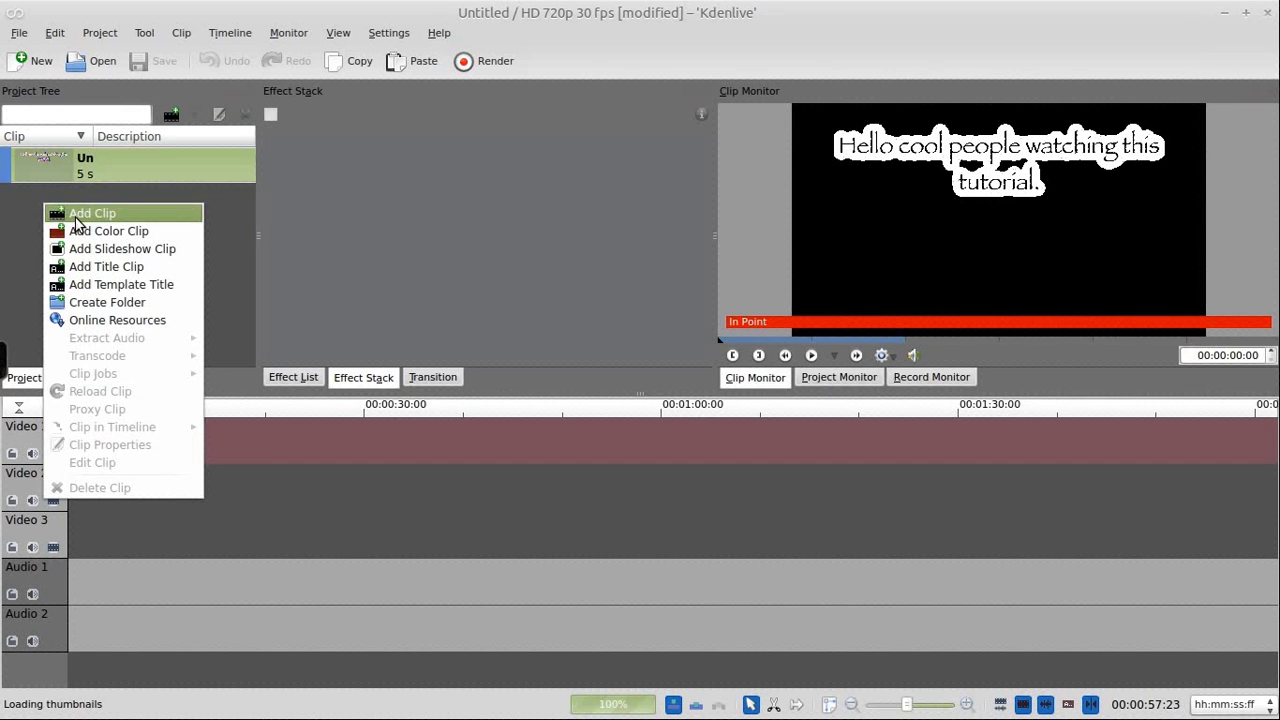
left_click(77, 218)
left_click(480, 163)
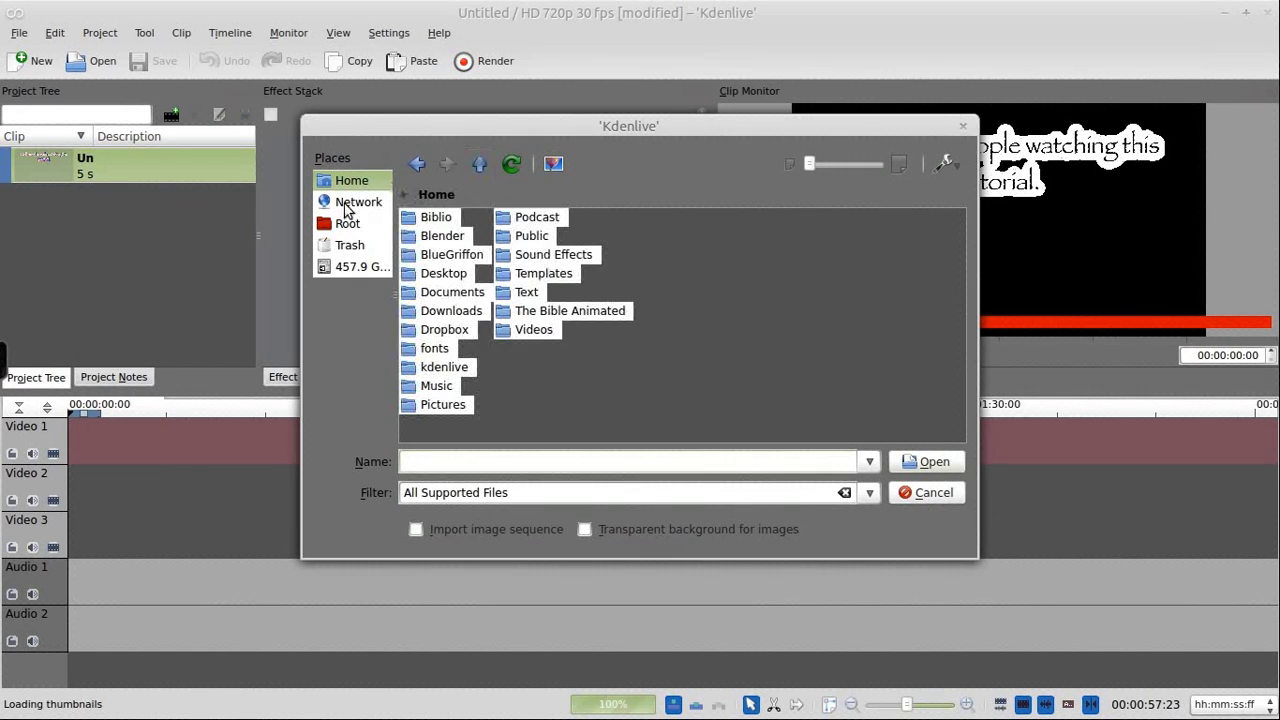
double_click(566, 311)
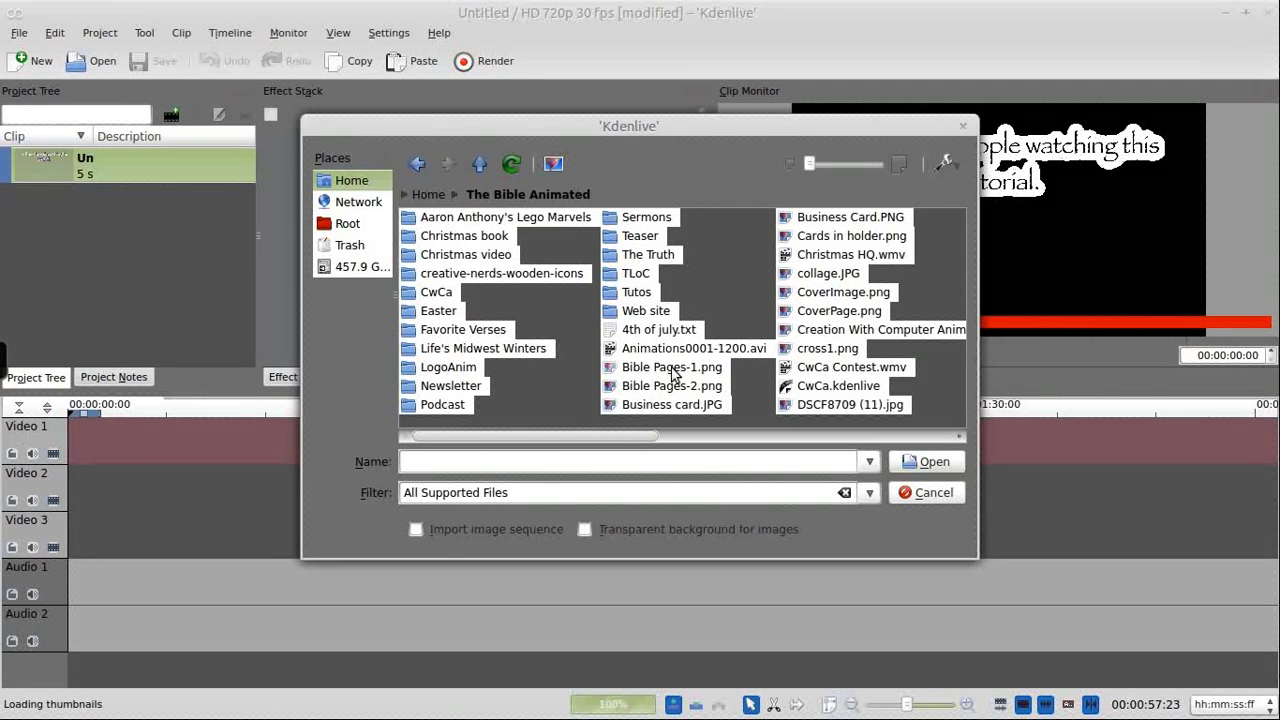
double_click(615, 275)
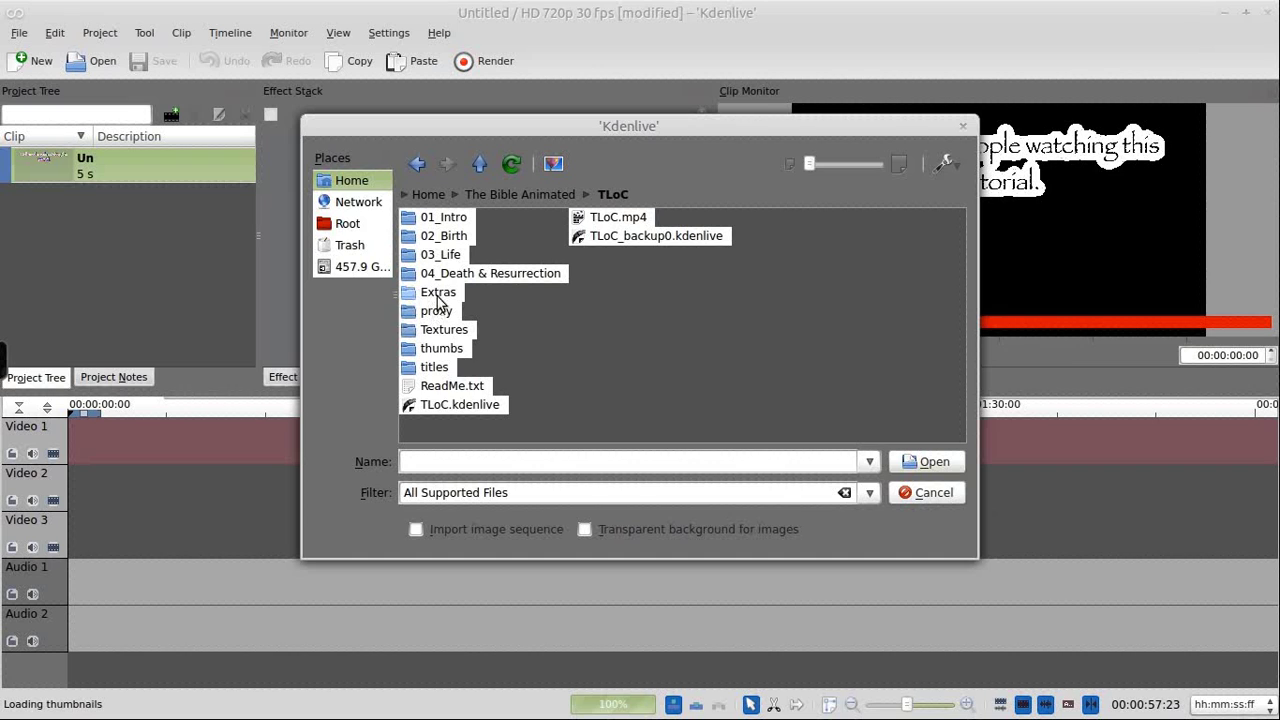
double_click(443, 236)
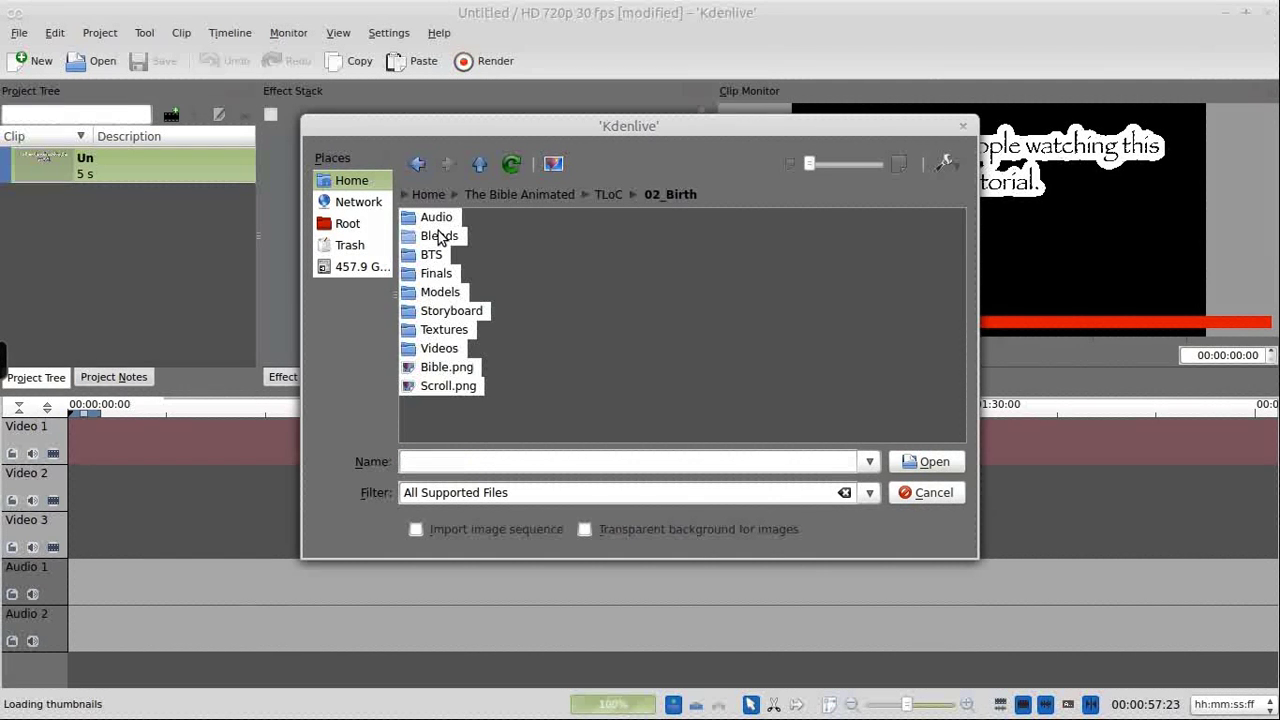
left_click(442, 367)
left_click(926, 461)
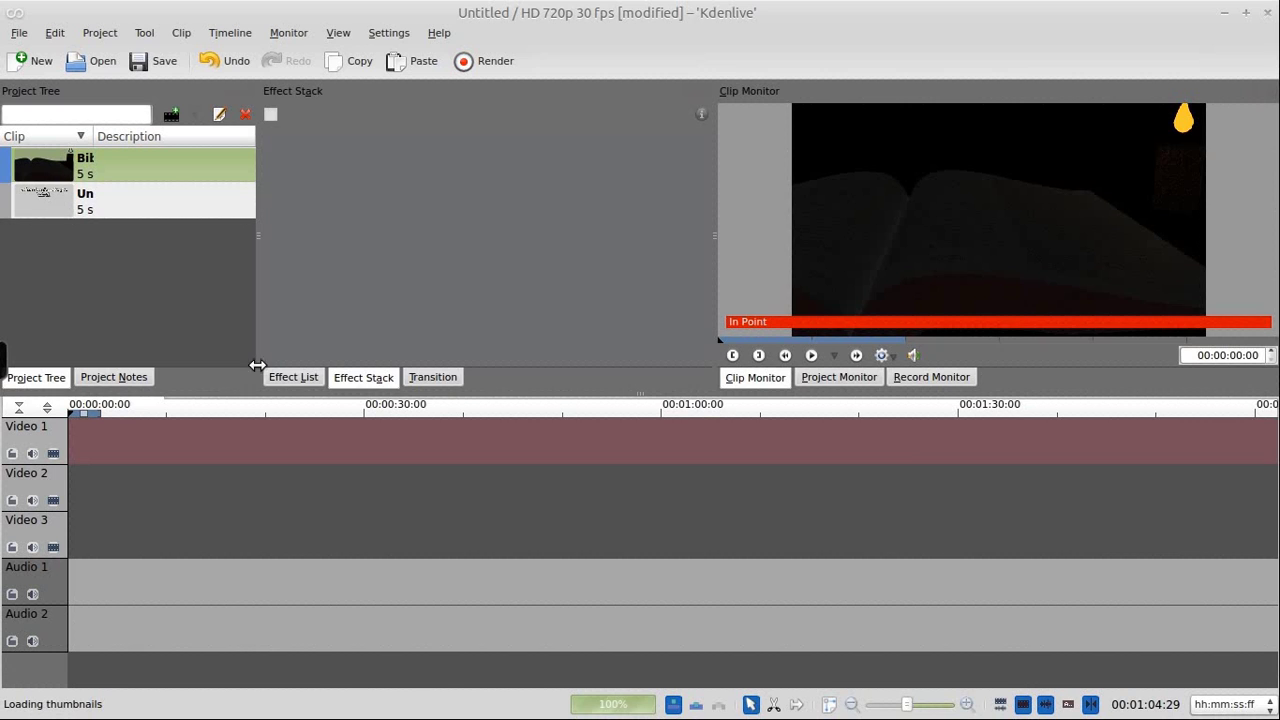
Import Scene_02.ogg from the 02_Birth Audio folder into the project
right_click(40, 234)
left_click(97, 248)
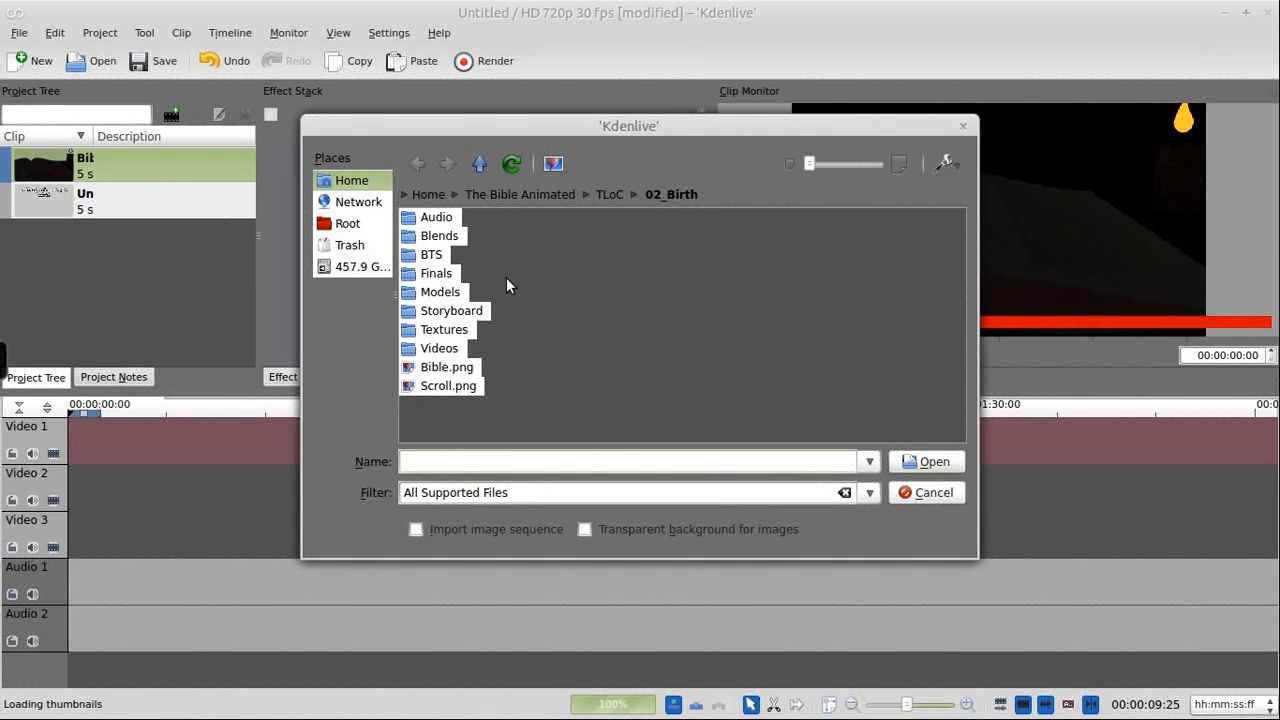
double_click(434, 217)
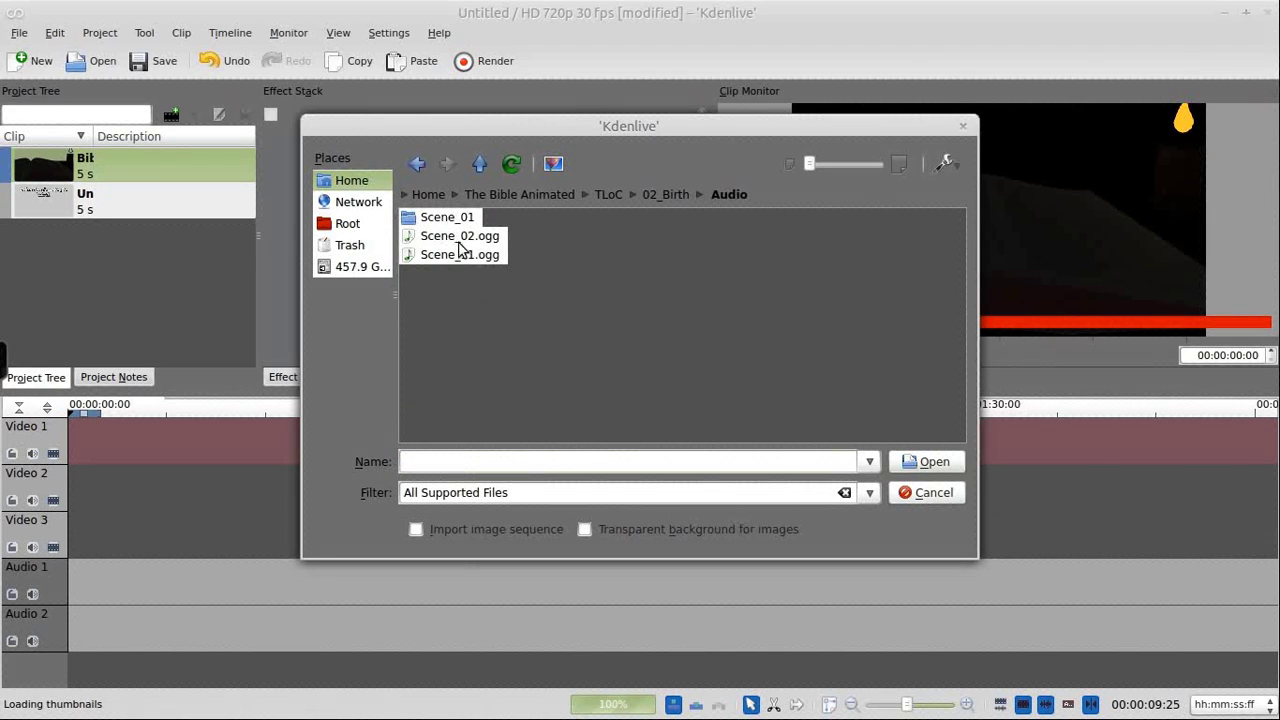
left_click(447, 240)
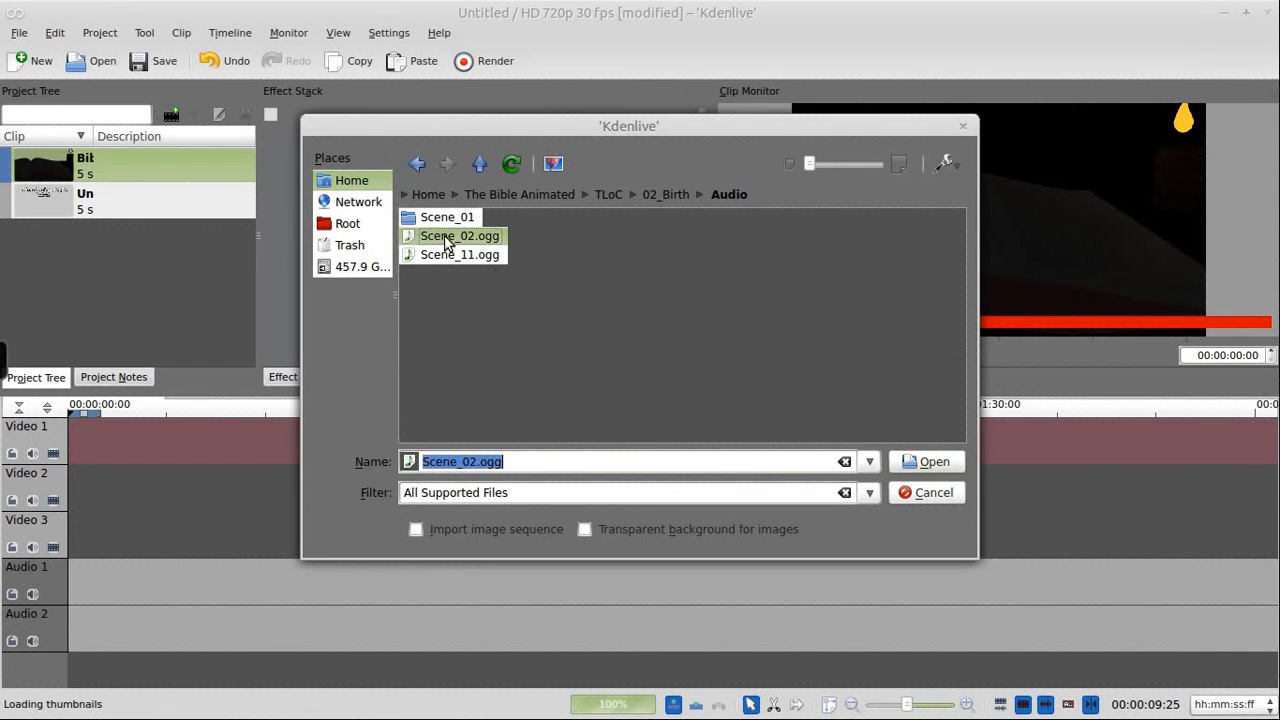
left_click(929, 463)
Put Untitled.png on Video 1, Scene_02.ogg on Audio 1 and Bible.png on Video 2
left_click_drag(83, 245, 106, 448)
left_click_drag(57, 206, 72, 582)
left_click_drag(57, 170, 108, 503)
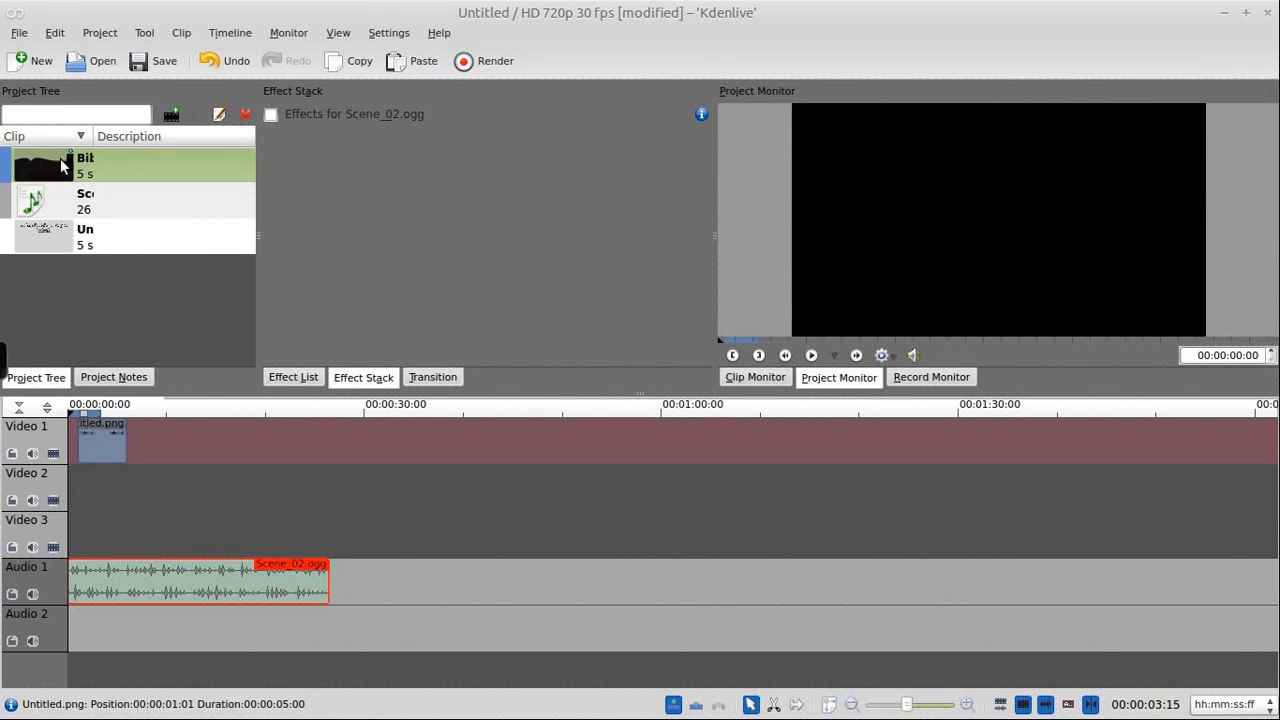
left_click_drag(86, 166, 328, 506)
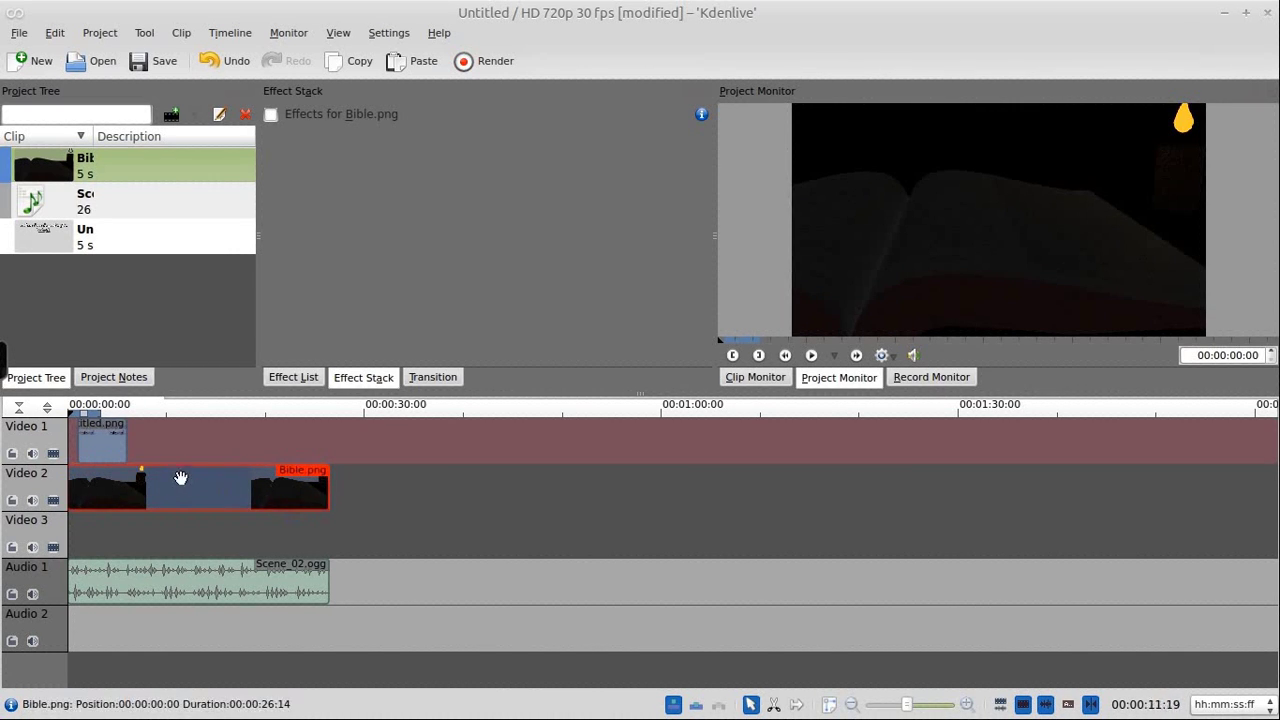
Stretch both image clips to 26:14 to match the audio and enlarge the preview
left_click_drag(114, 443, 328, 448)
left_click_drag(163, 415, 200, 415)
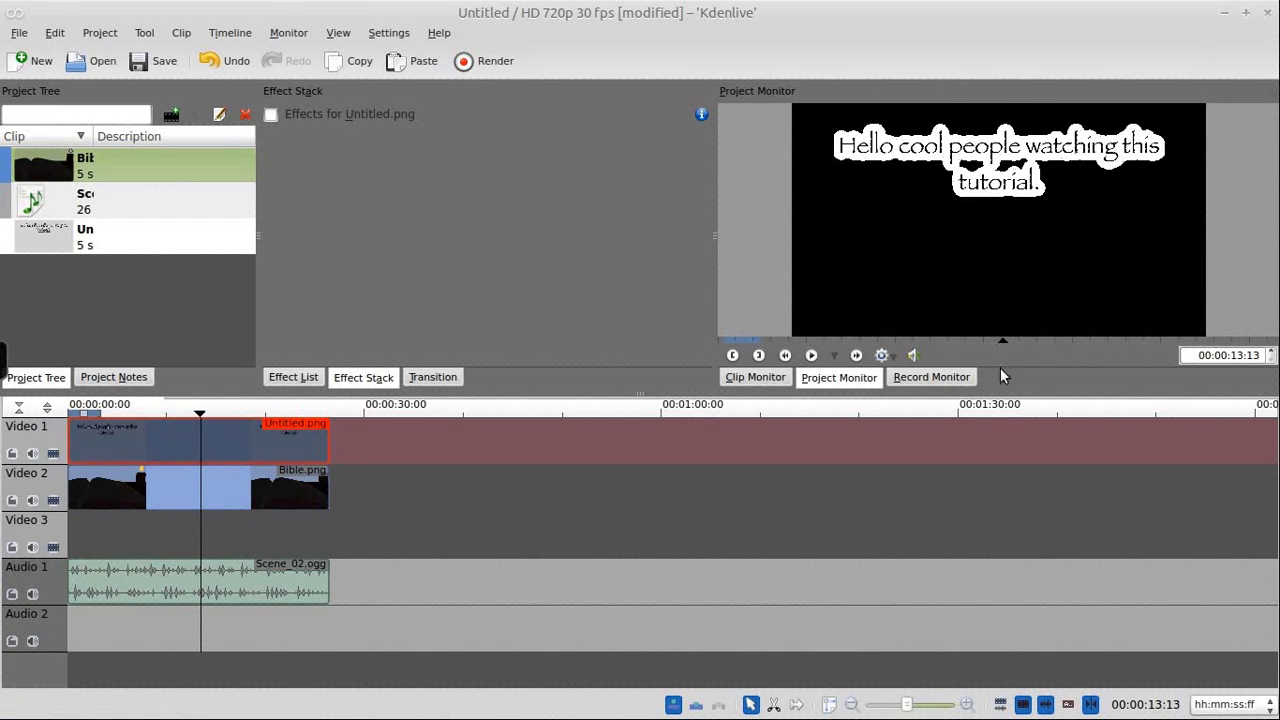
left_click_drag(997, 395, 1000, 461)
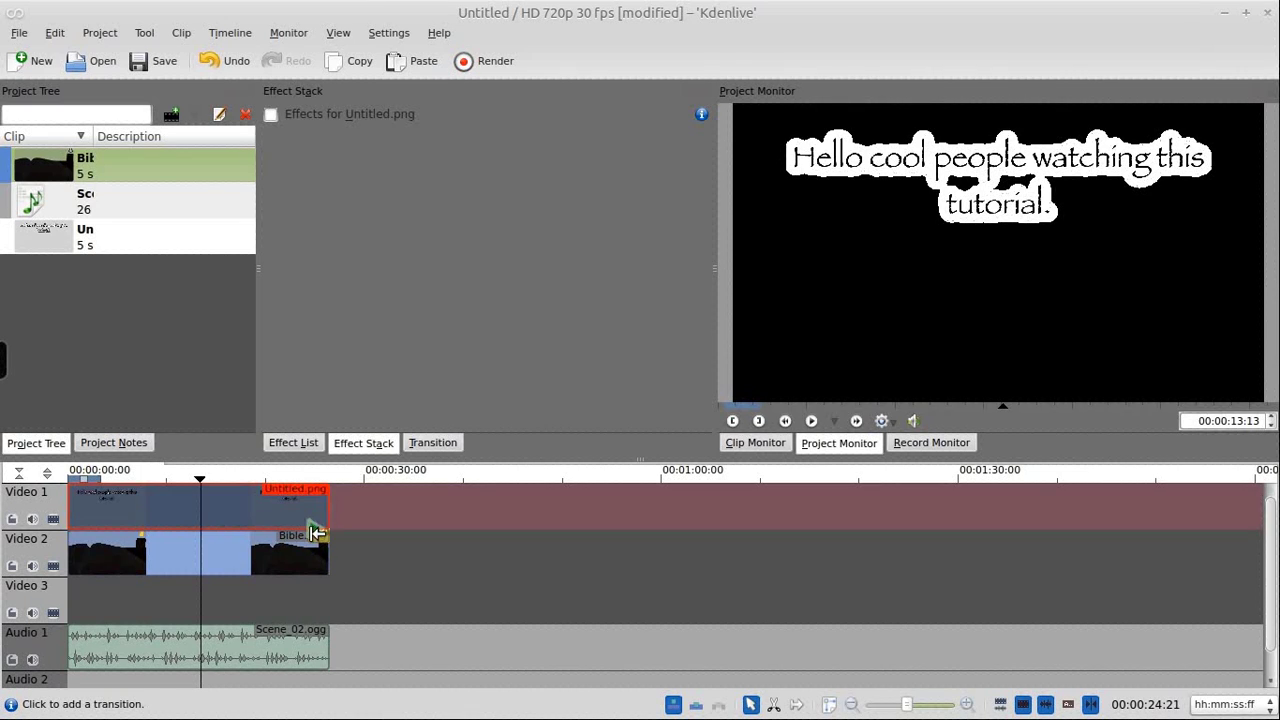
Add a transition between the image tracks and change its type from Dissolve to Composite
left_click(314, 532)
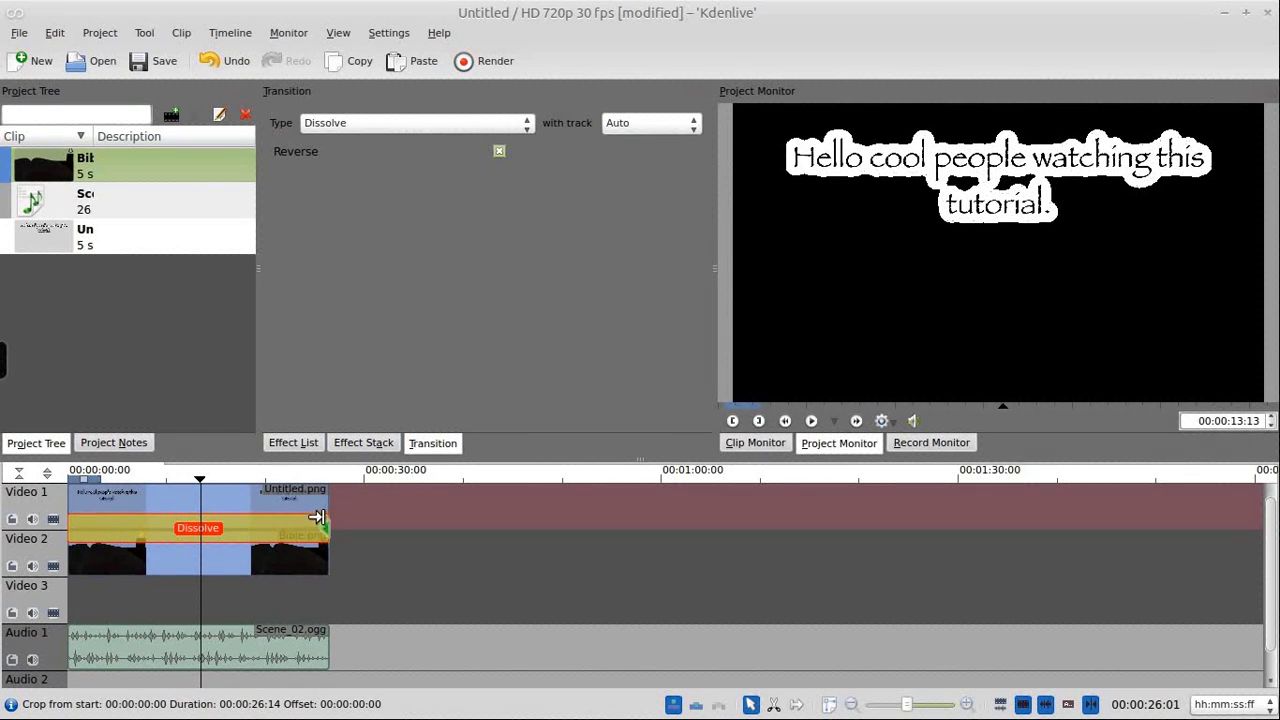
left_click_drag(325, 577, 369, 575)
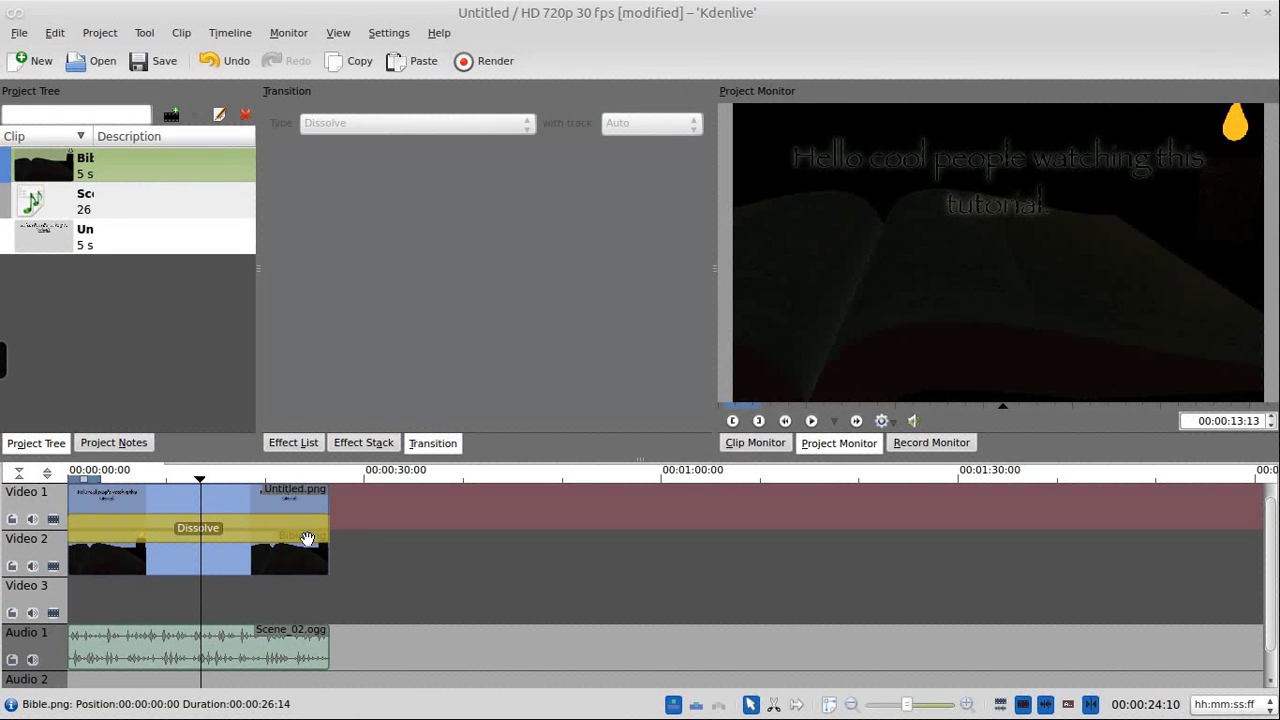
left_click(240, 478)
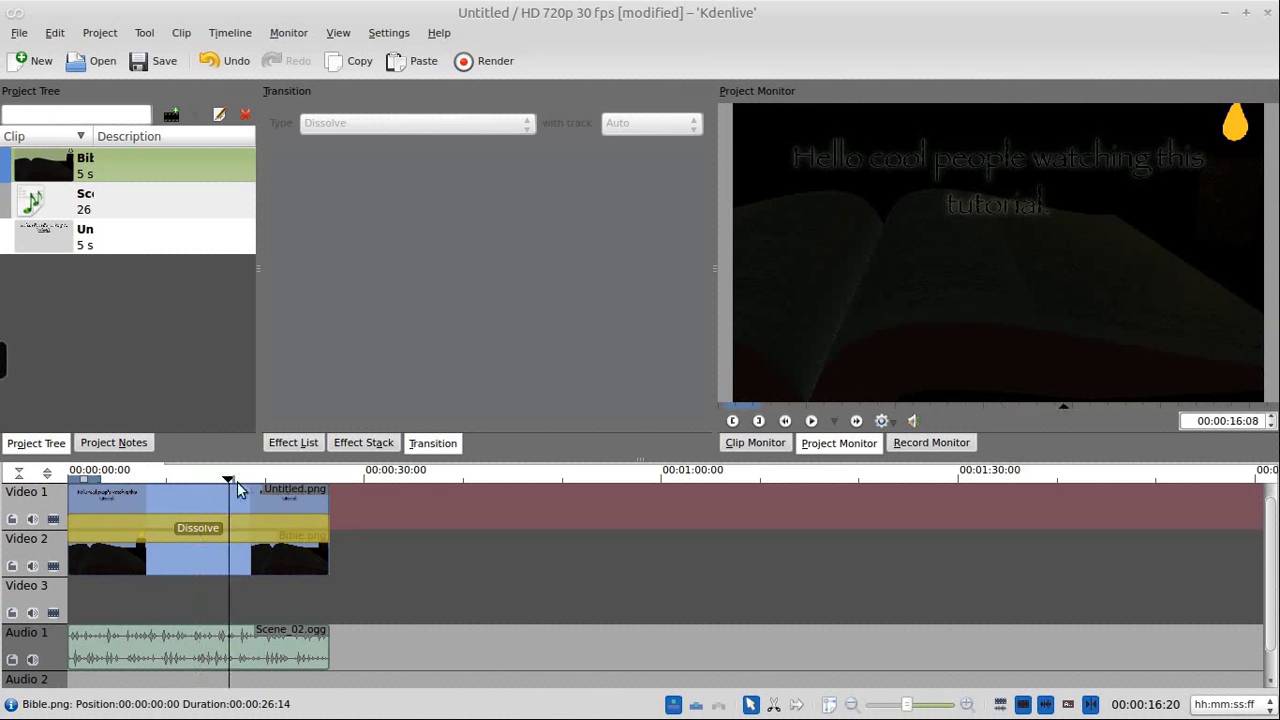
left_click_drag(123, 477, 160, 477)
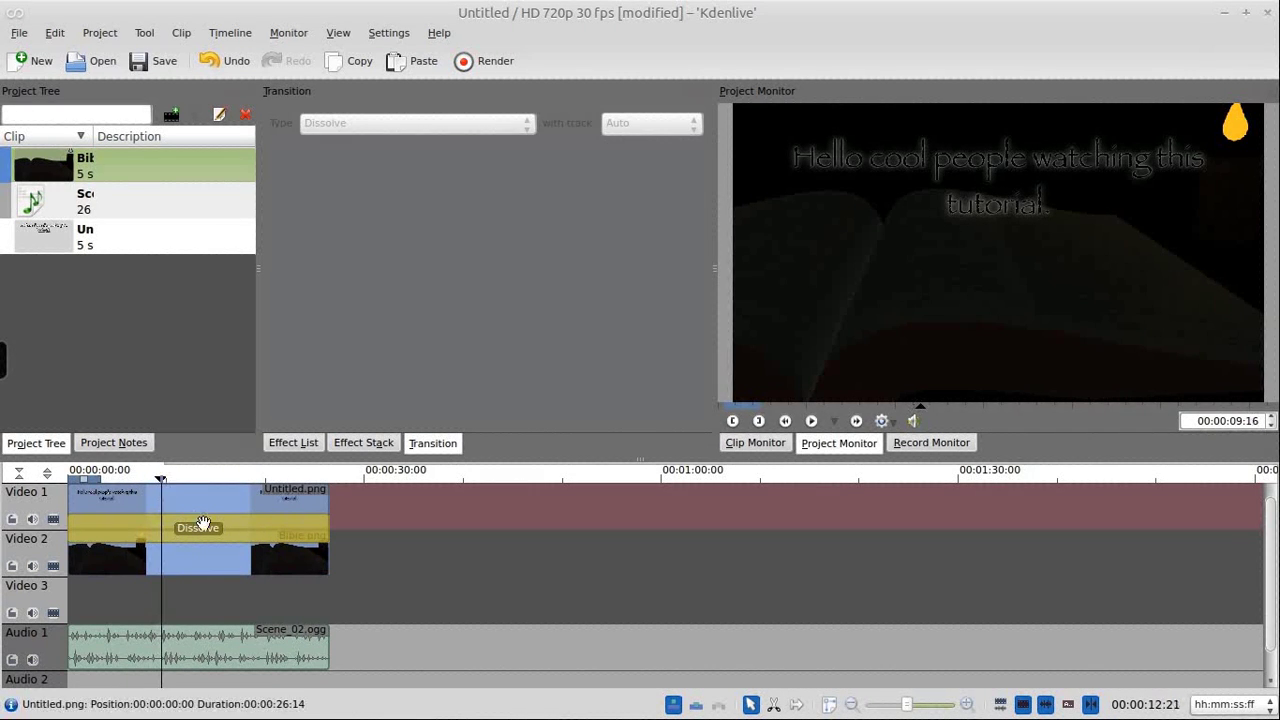
left_click(226, 530)
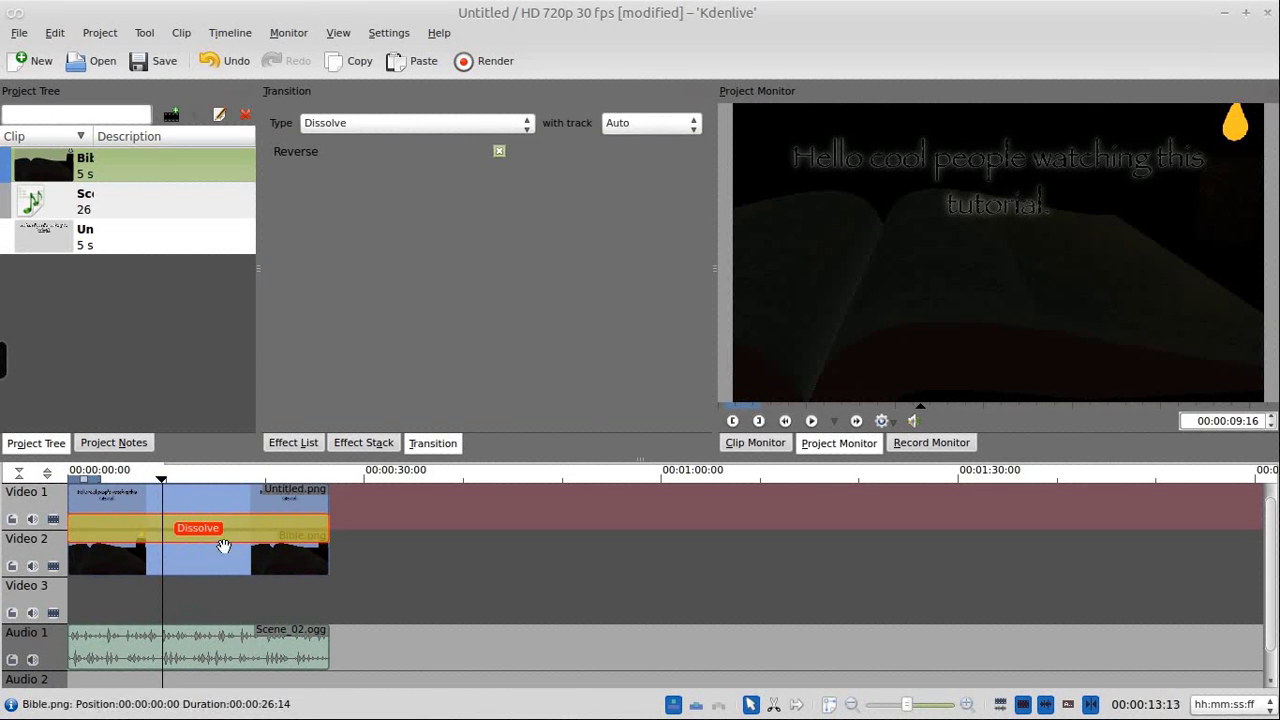
left_click(383, 123)
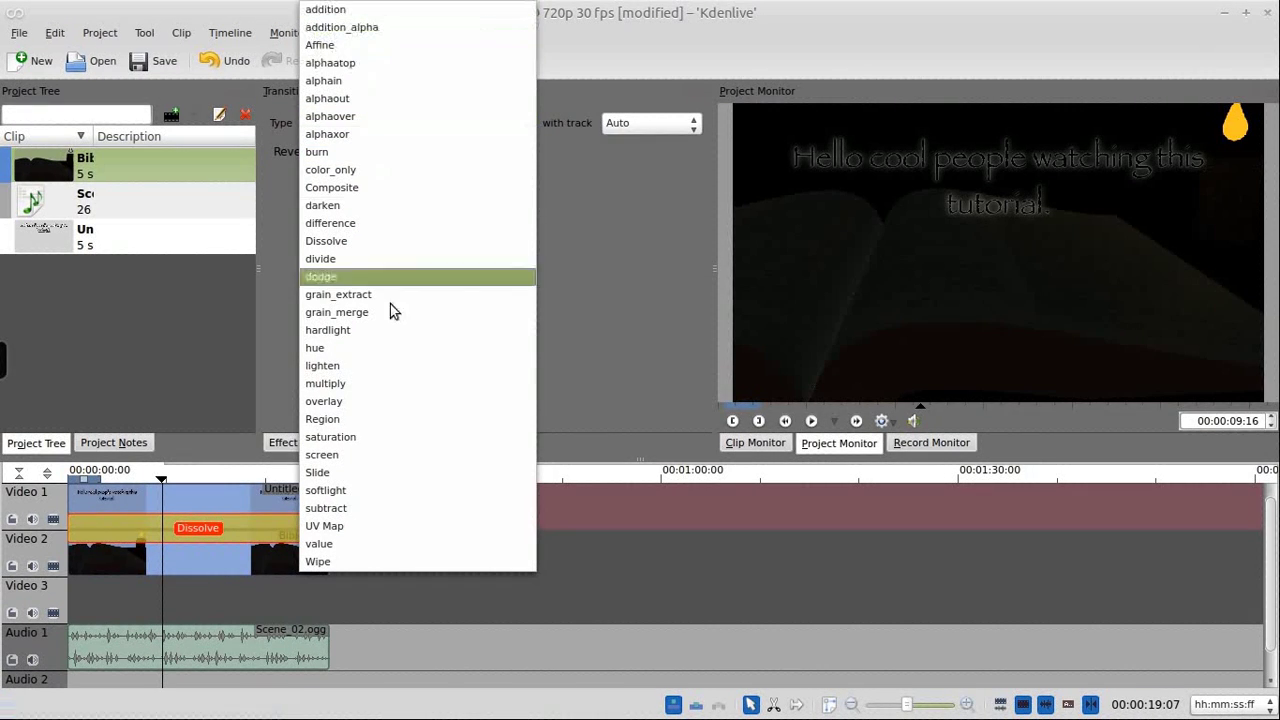
left_click(341, 187)
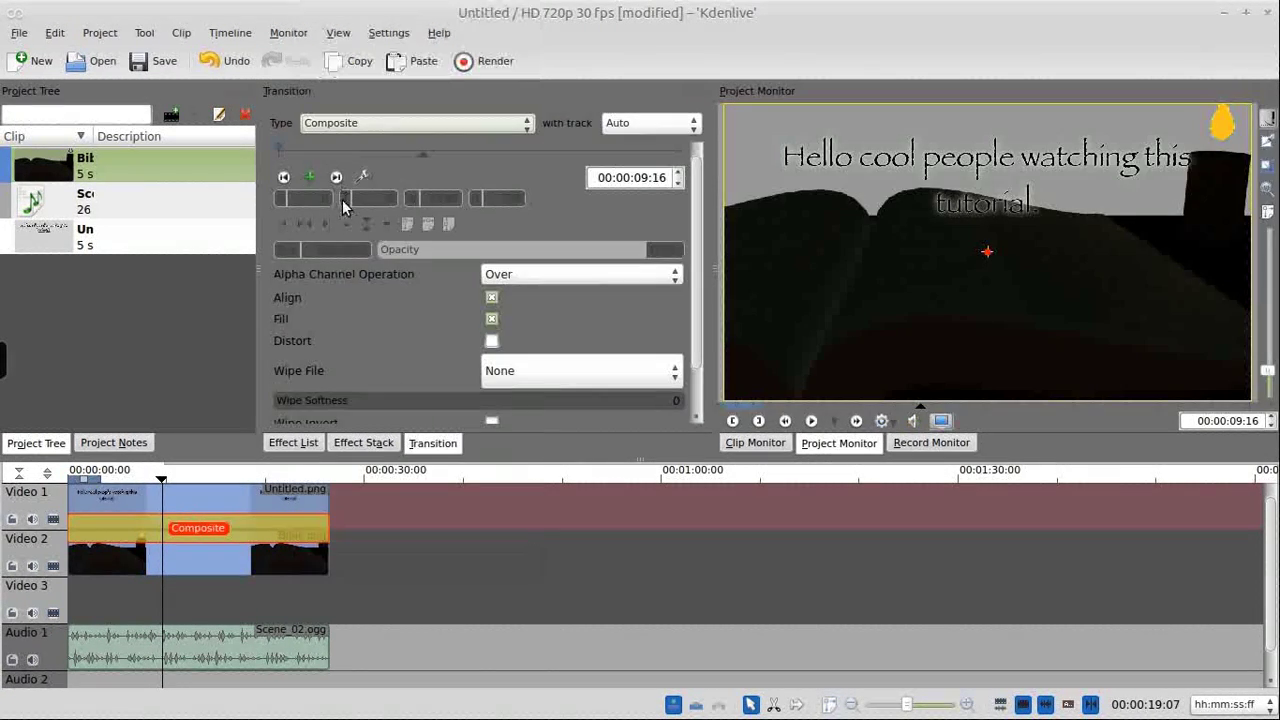
left_click_drag(215, 478, 186, 482)
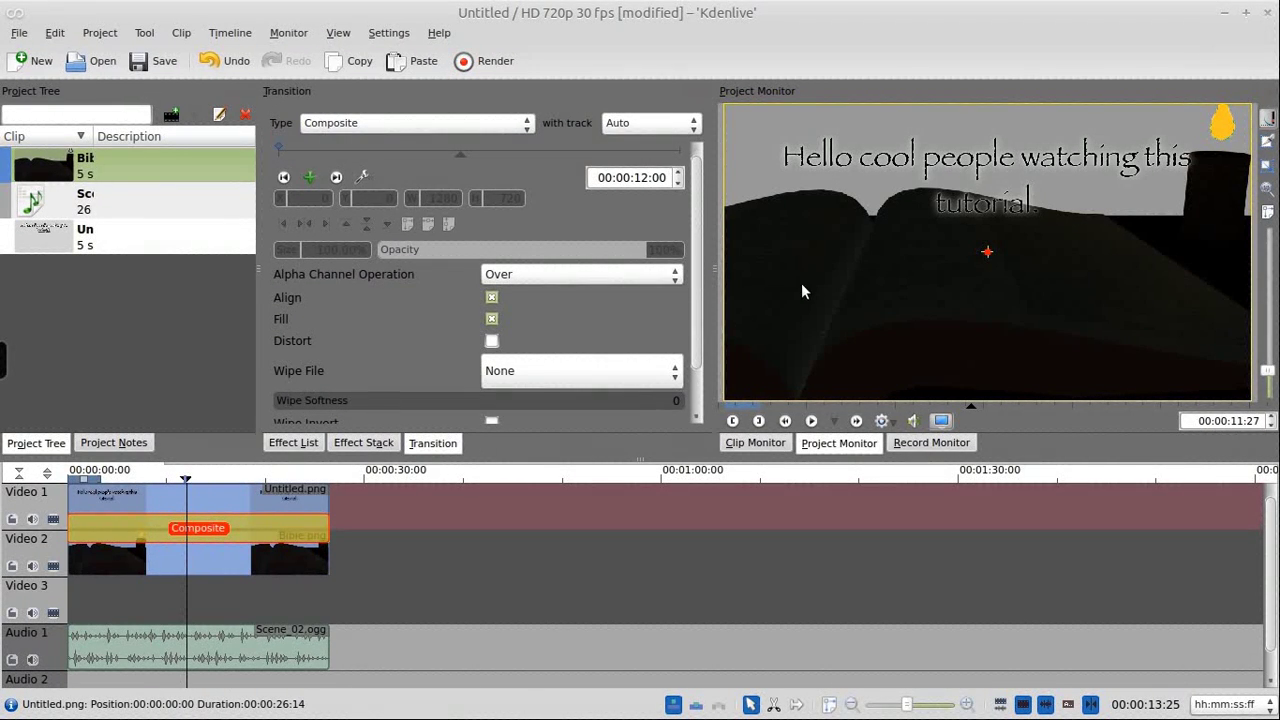
right_click(58, 166)
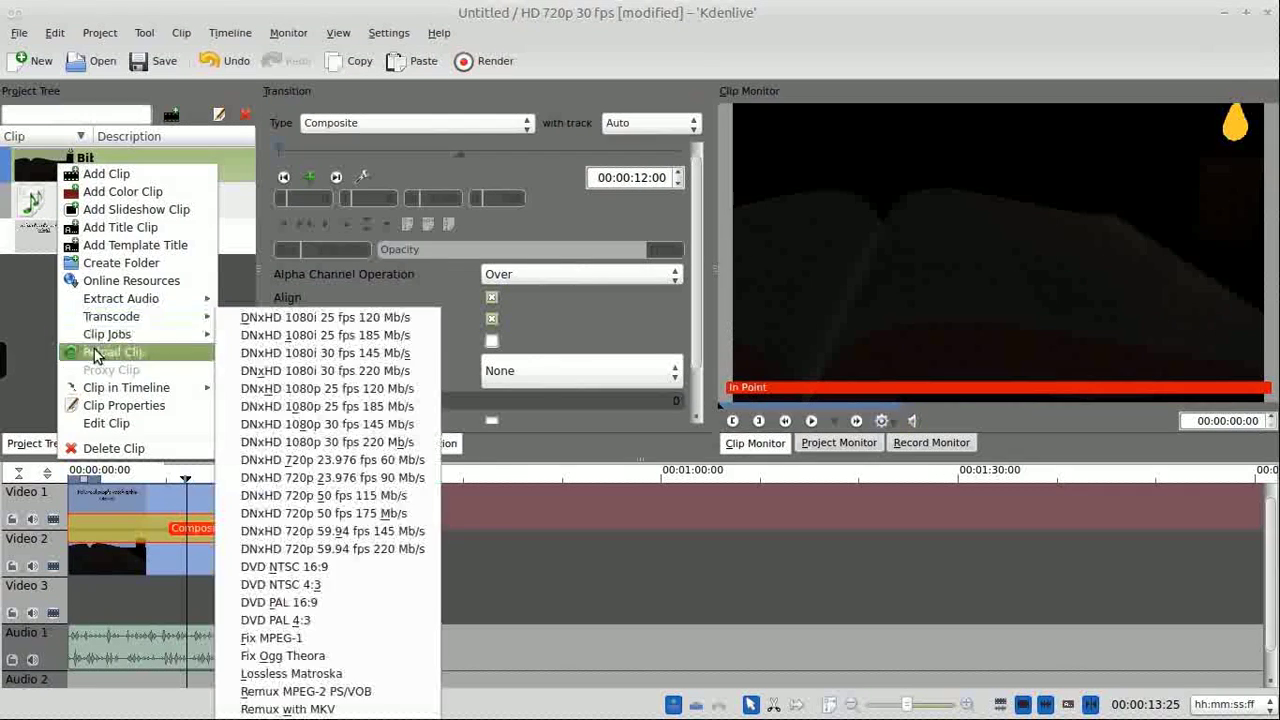
Delete the Bible.png clip, import Scroll.png from 02_Birth, and place it on Video 2 at 0:00
left_click(92, 450)
left_click(748, 344)
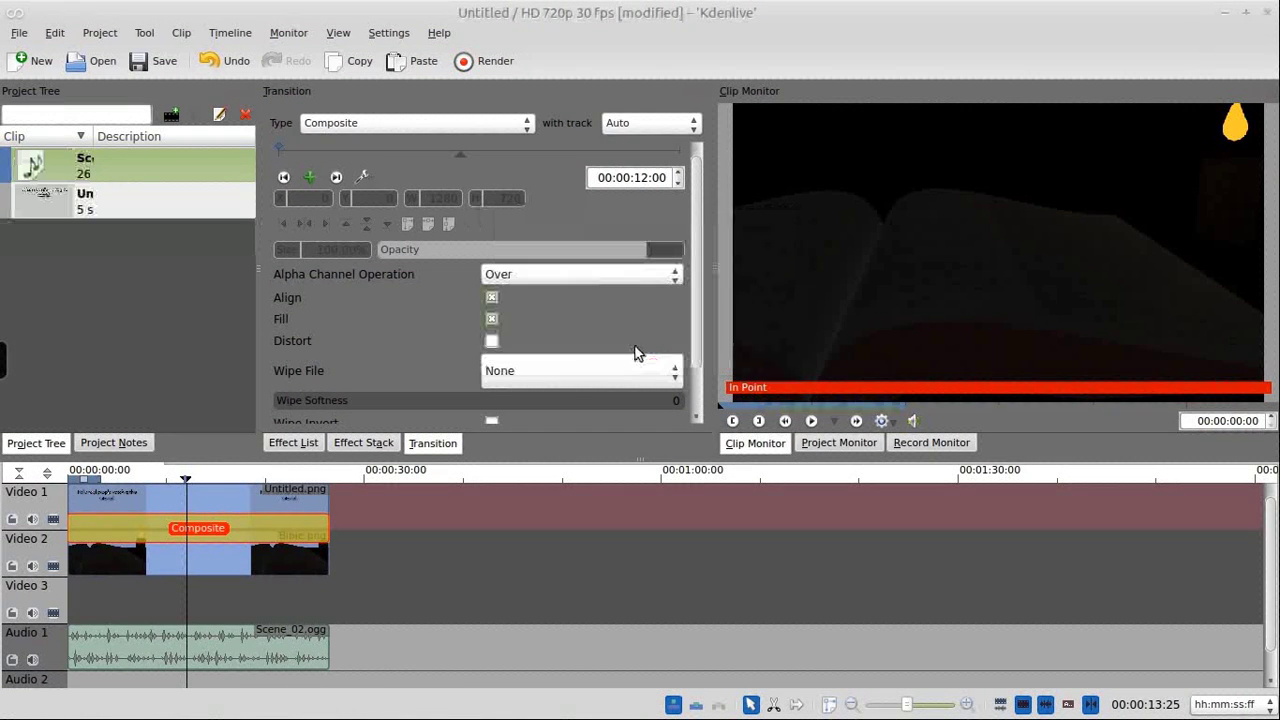
right_click(71, 316)
left_click(97, 329)
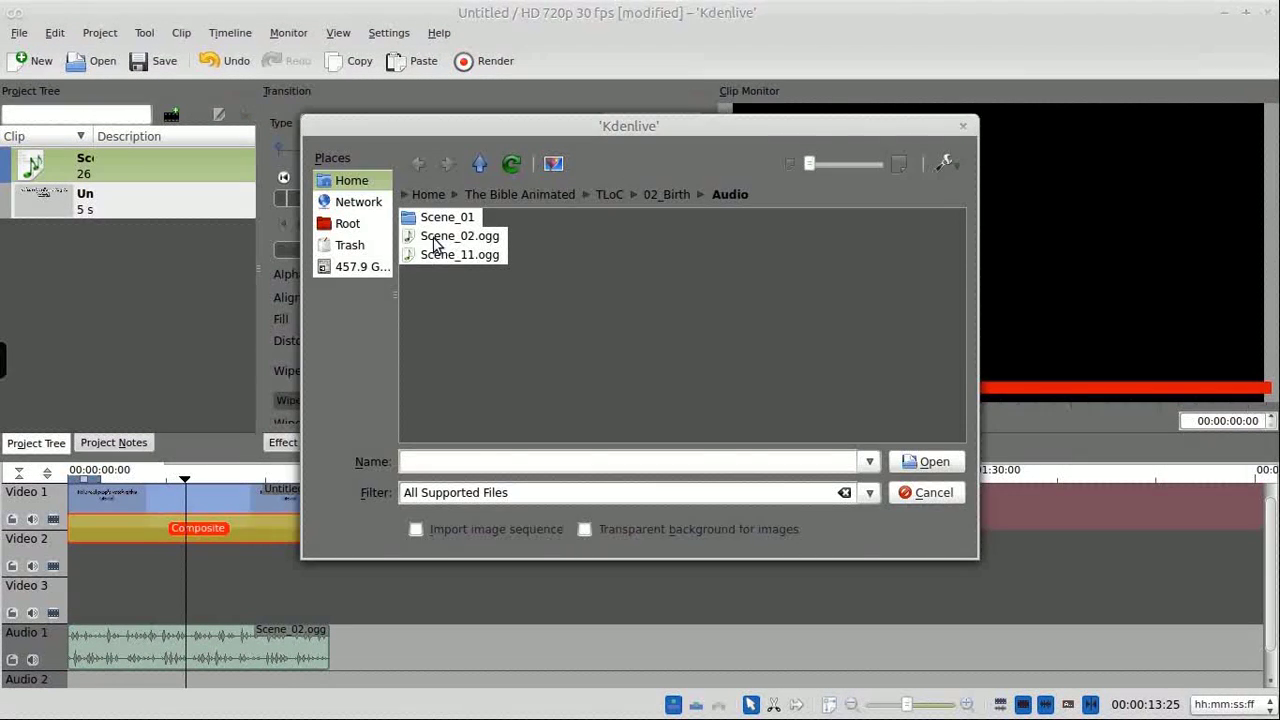
left_click(484, 166)
left_click(484, 166)
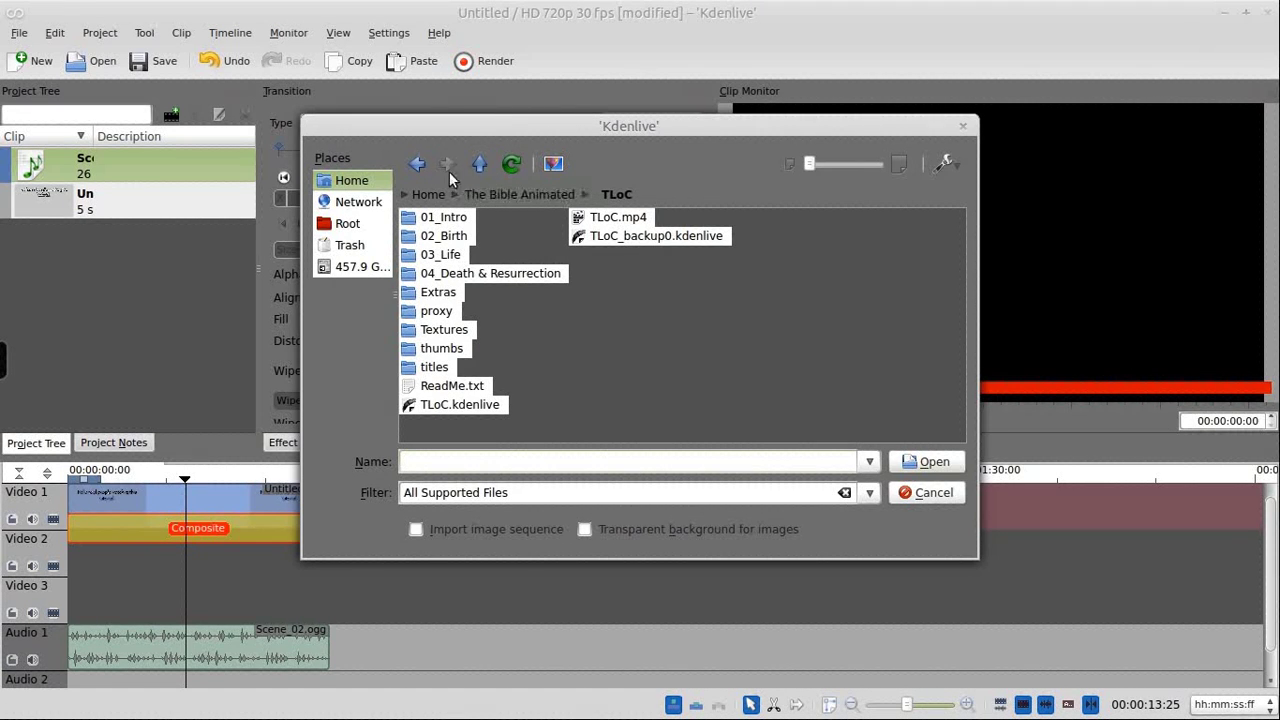
left_click(418, 172)
left_click(440, 385)
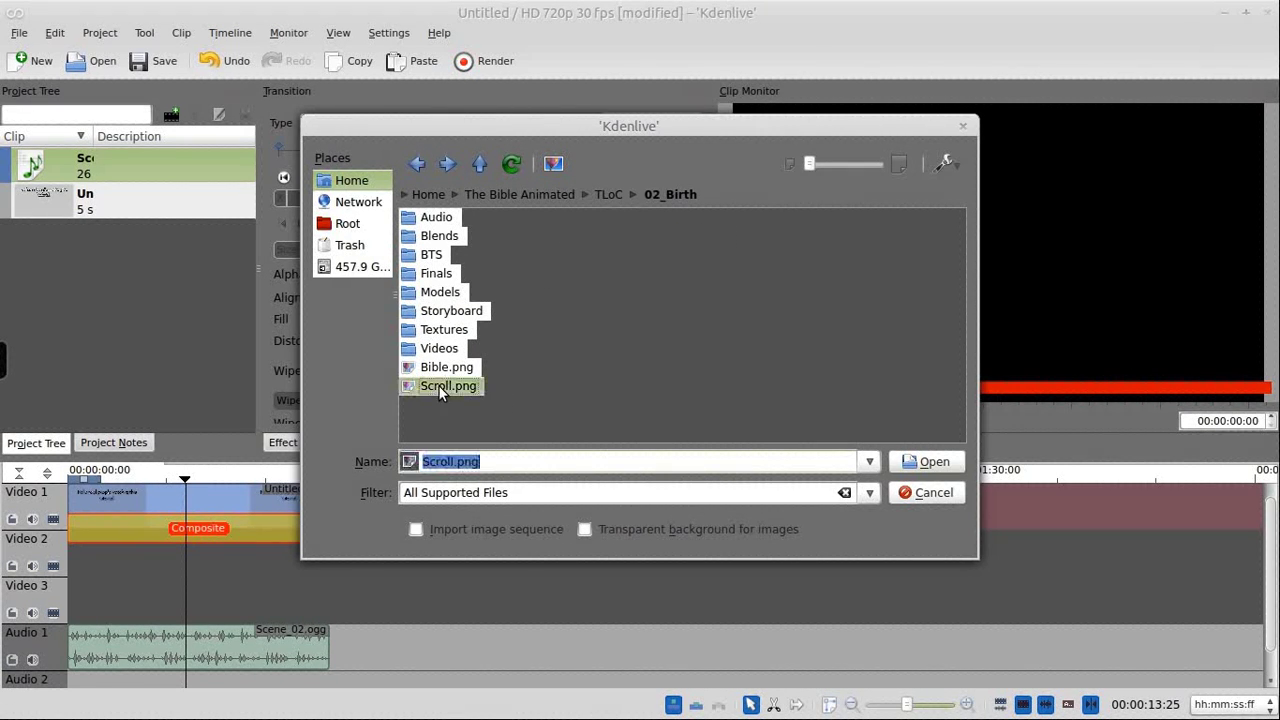
left_click(926, 461)
left_click_drag(64, 207, 323, 564)
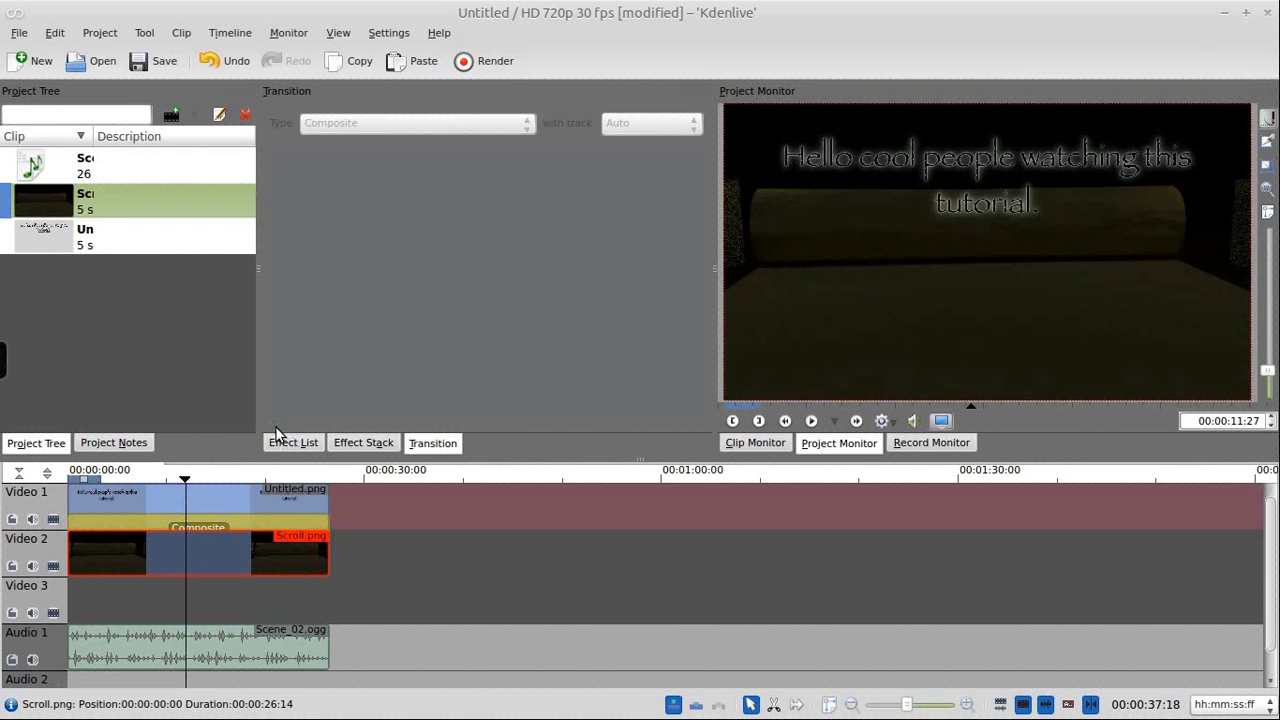
Set the timeline work zone from the start to 00:00:25:08, covering both clips
left_click(146, 492)
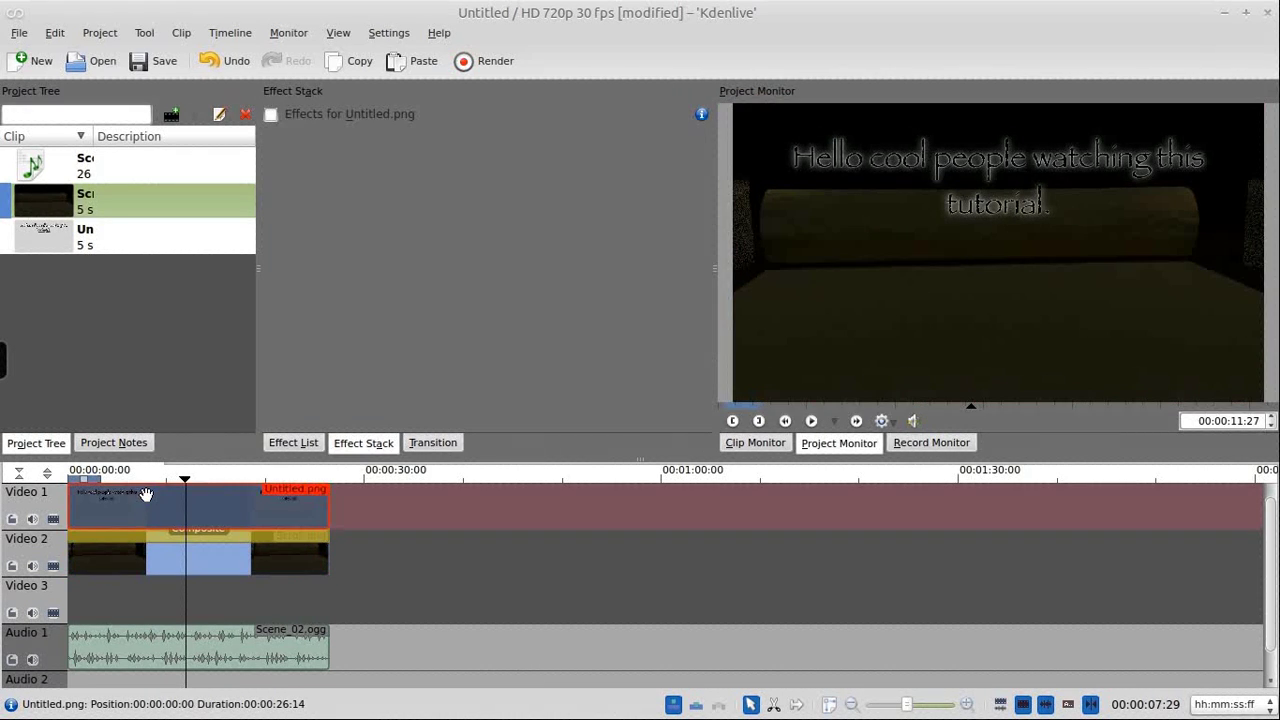
left_click(257, 553)
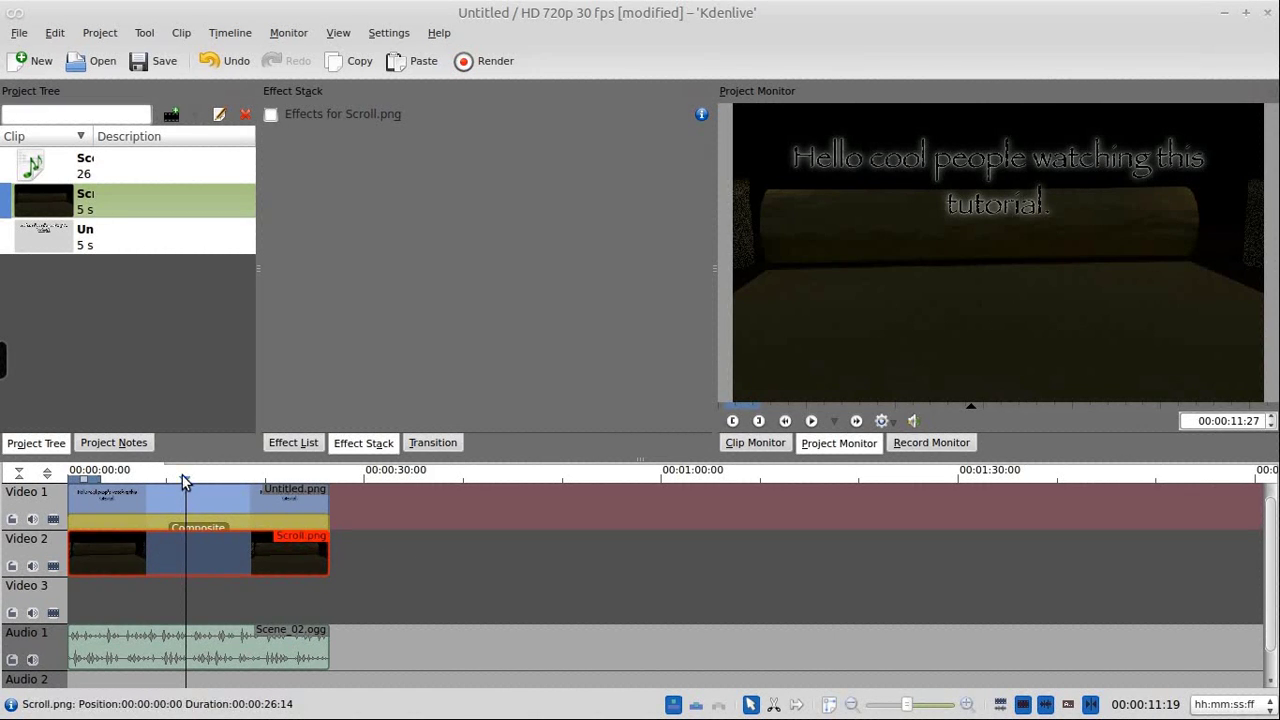
mouse_move(185, 479)
left_mouse_down()
mouse_move(100, 480)
mouse_move(181, 480)
left_mouse_up()
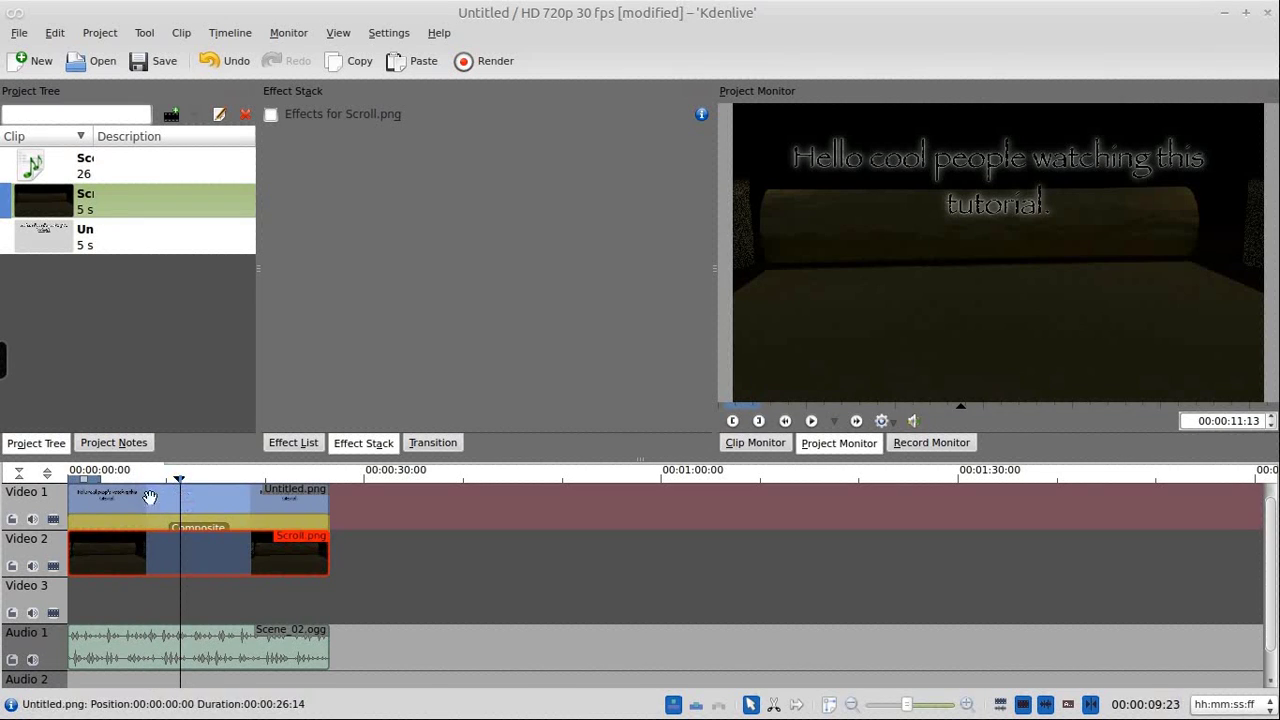
right_click(90, 479)
left_click(310, 480)
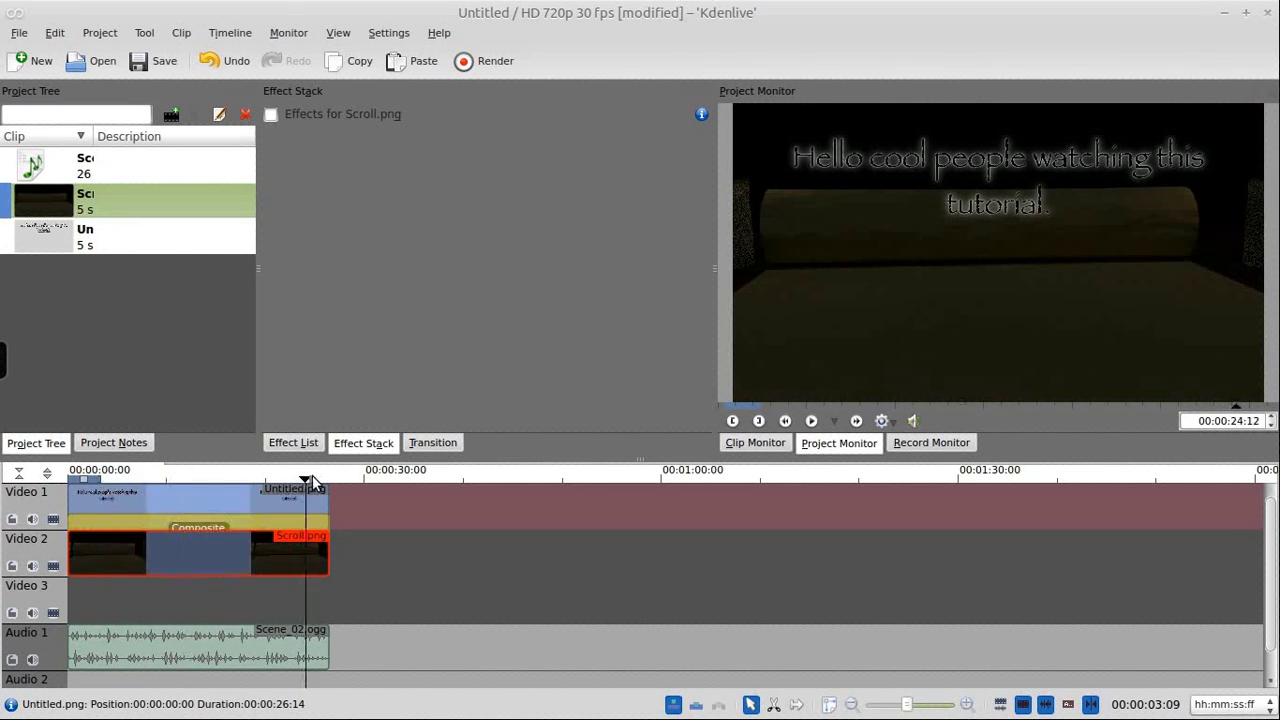
left_click_drag(90, 474, 318, 468)
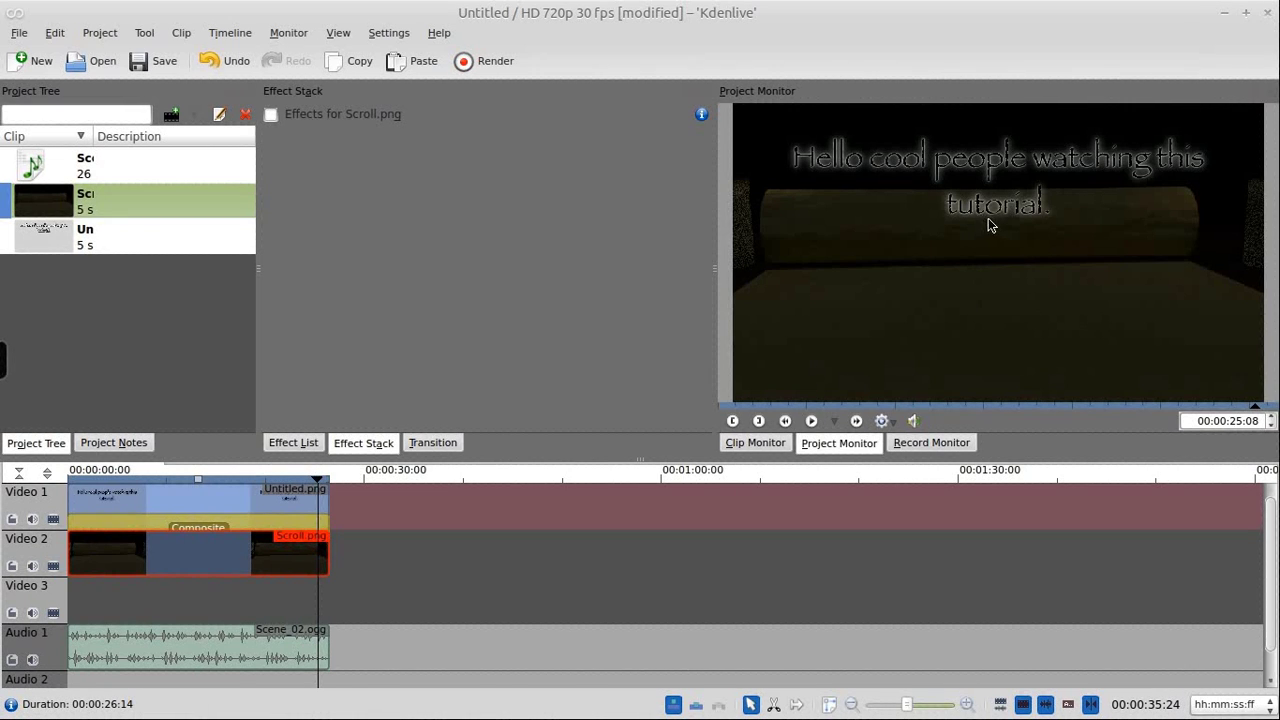
left_click(158, 469)
Give the Untitled.png text clip a Pan and Zoom effect, discarding a trial Crop, Scale and Position
left_click(182, 503)
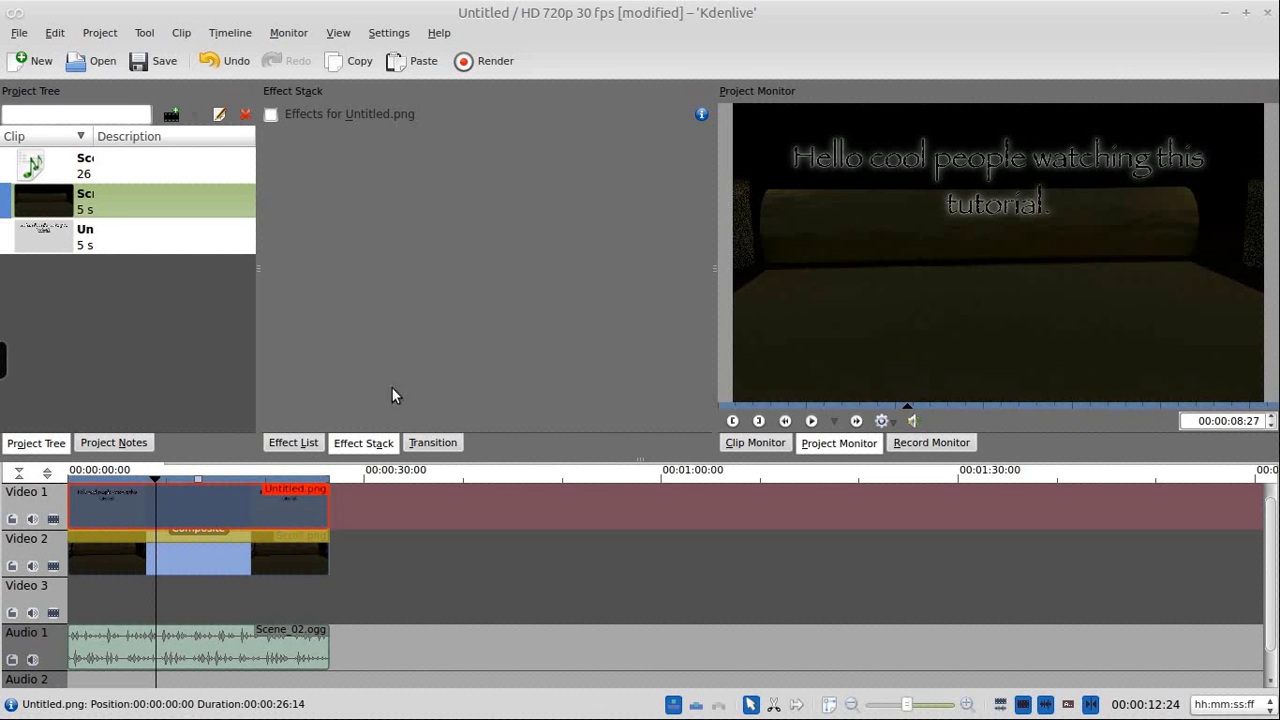
left_click(297, 445)
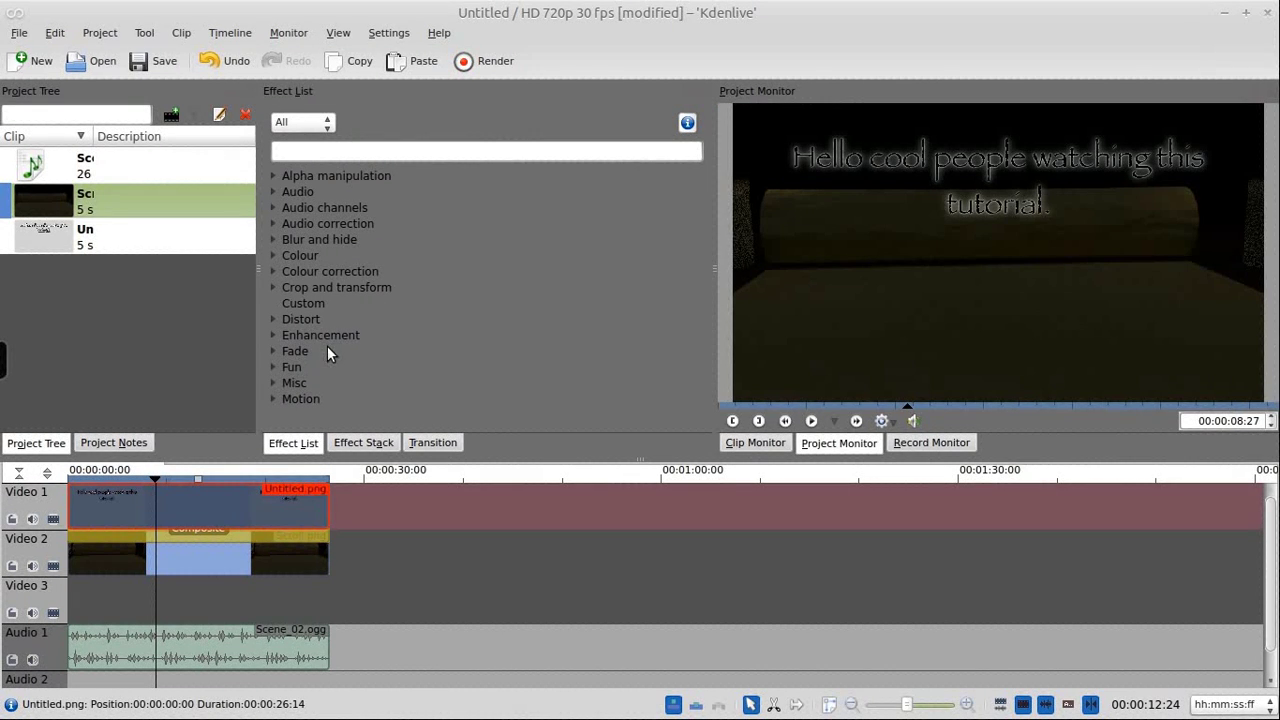
left_click(273, 399)
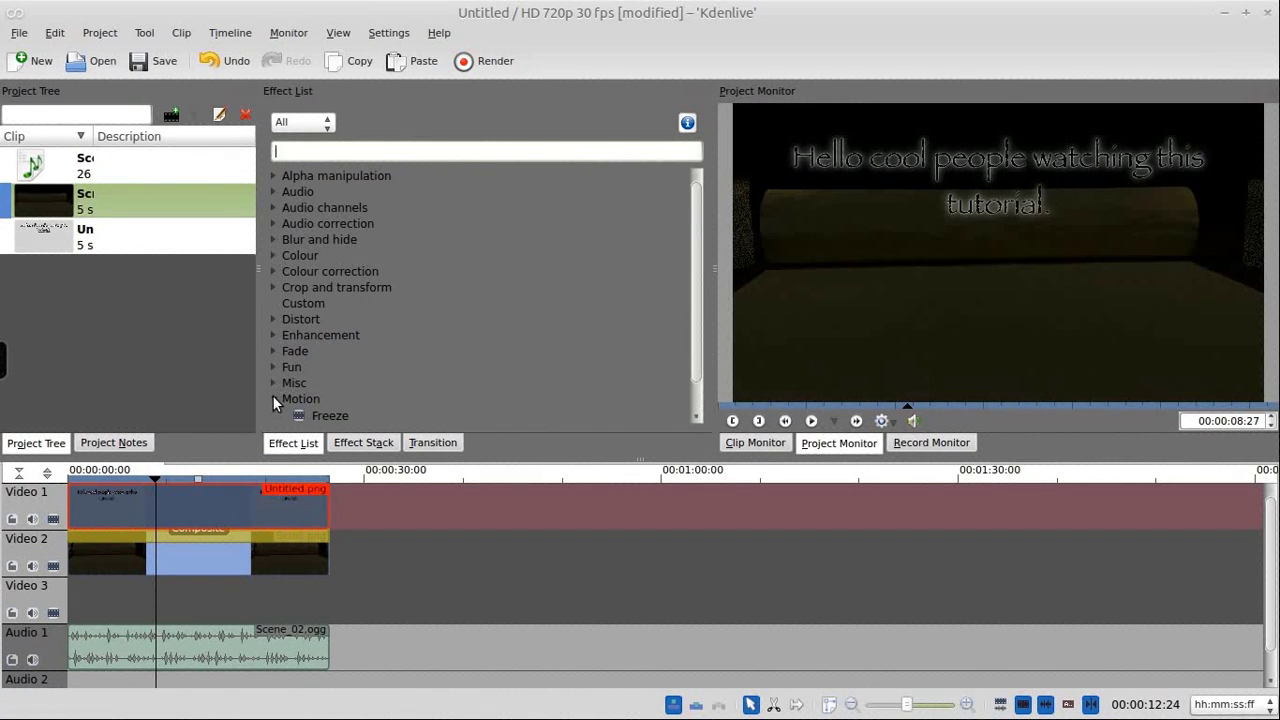
left_click(273, 397)
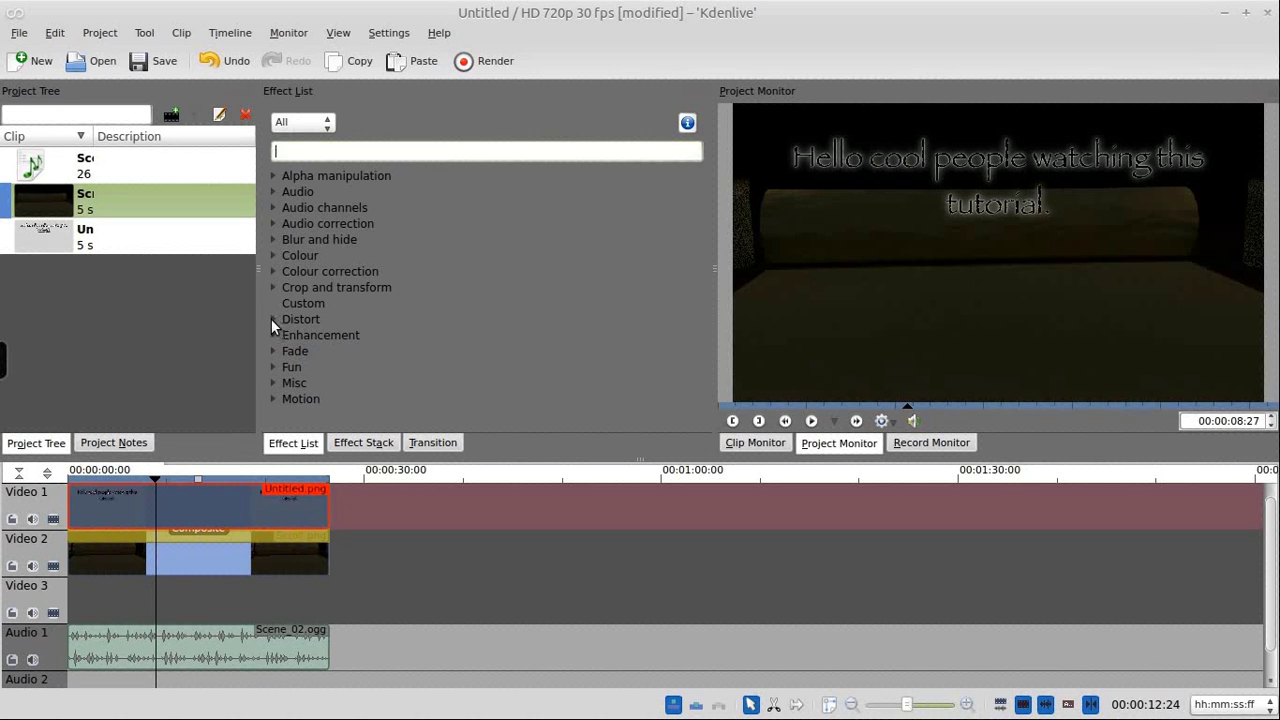
left_click(273, 287)
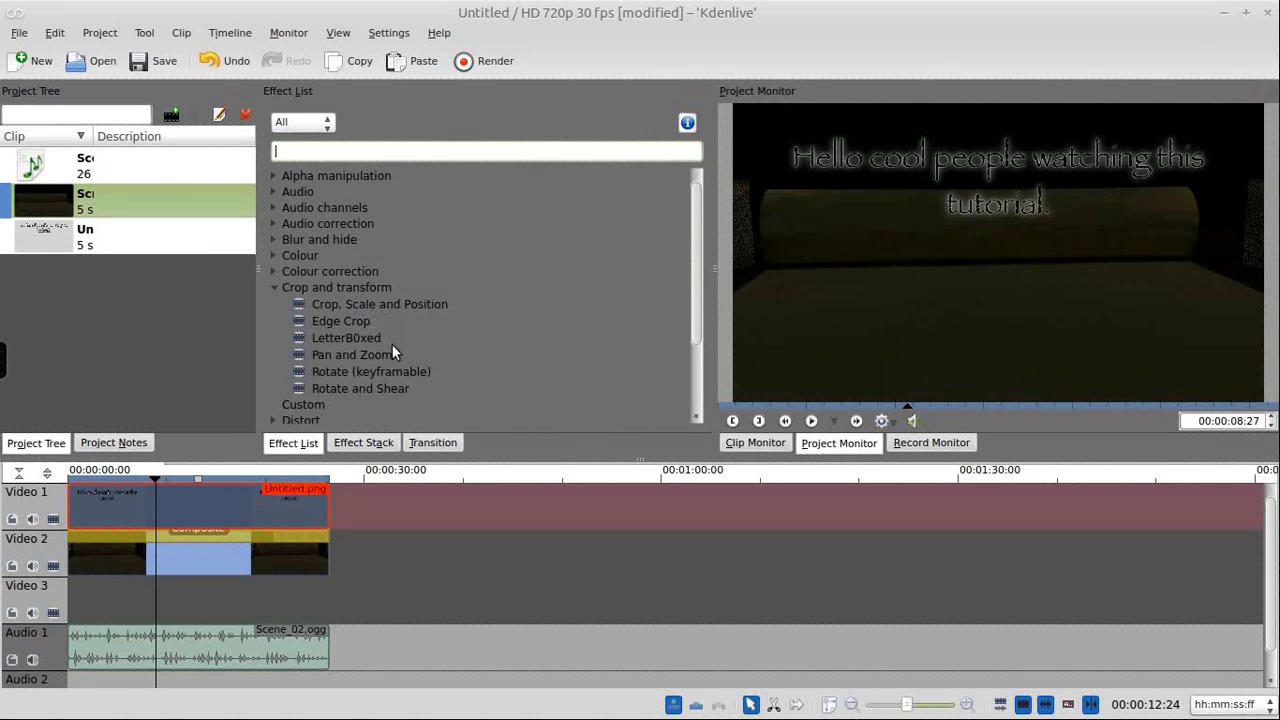
double_click(346, 305)
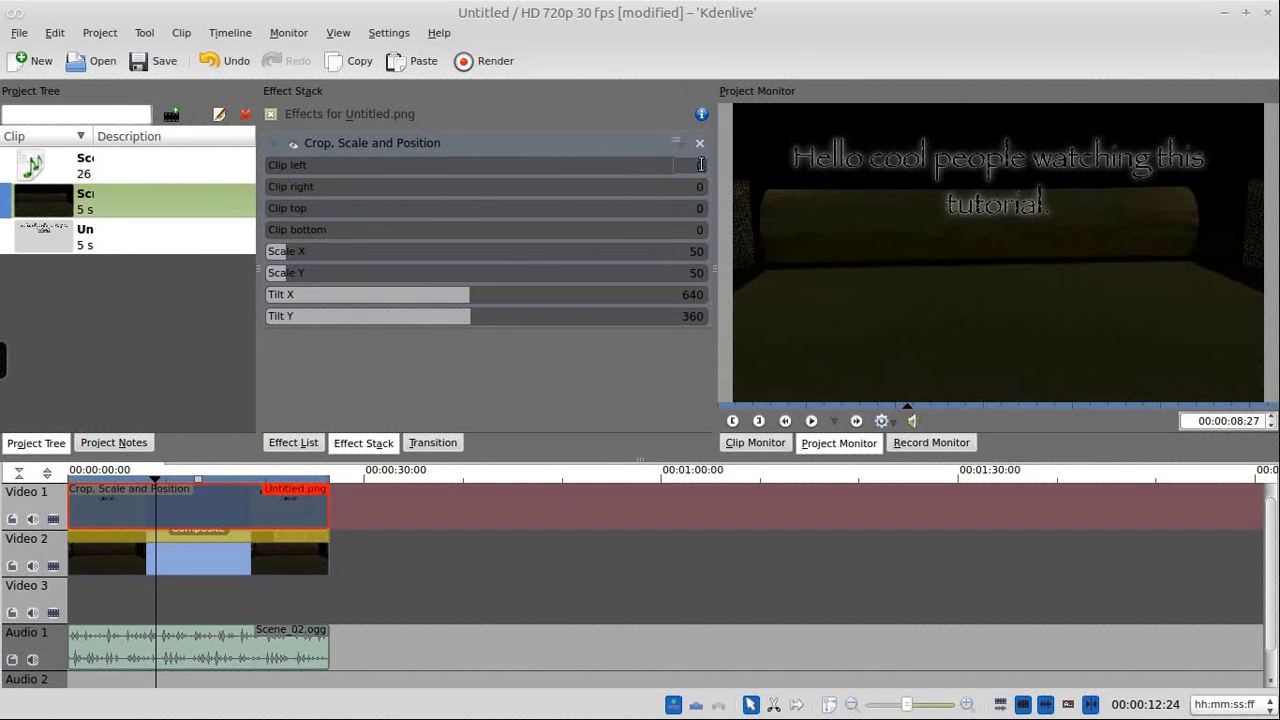
left_click(677, 143)
left_click(630, 143)
left_click(699, 143)
left_click(296, 444)
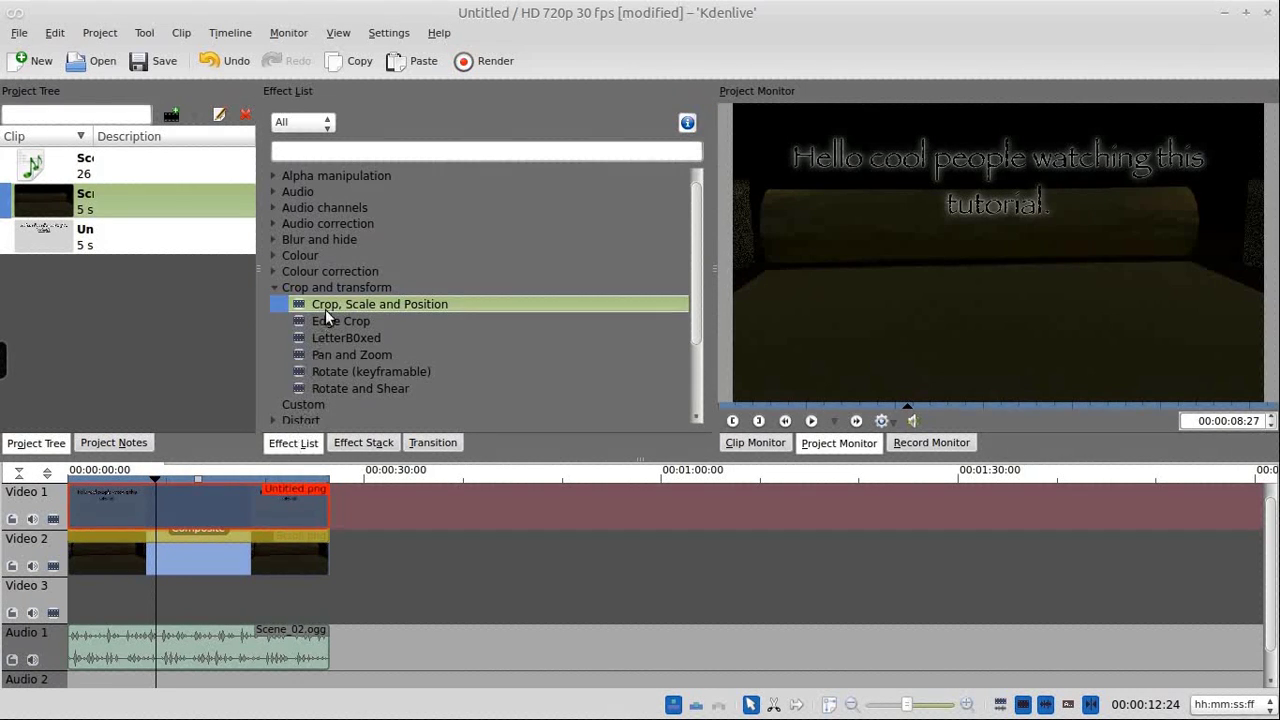
double_click(356, 355)
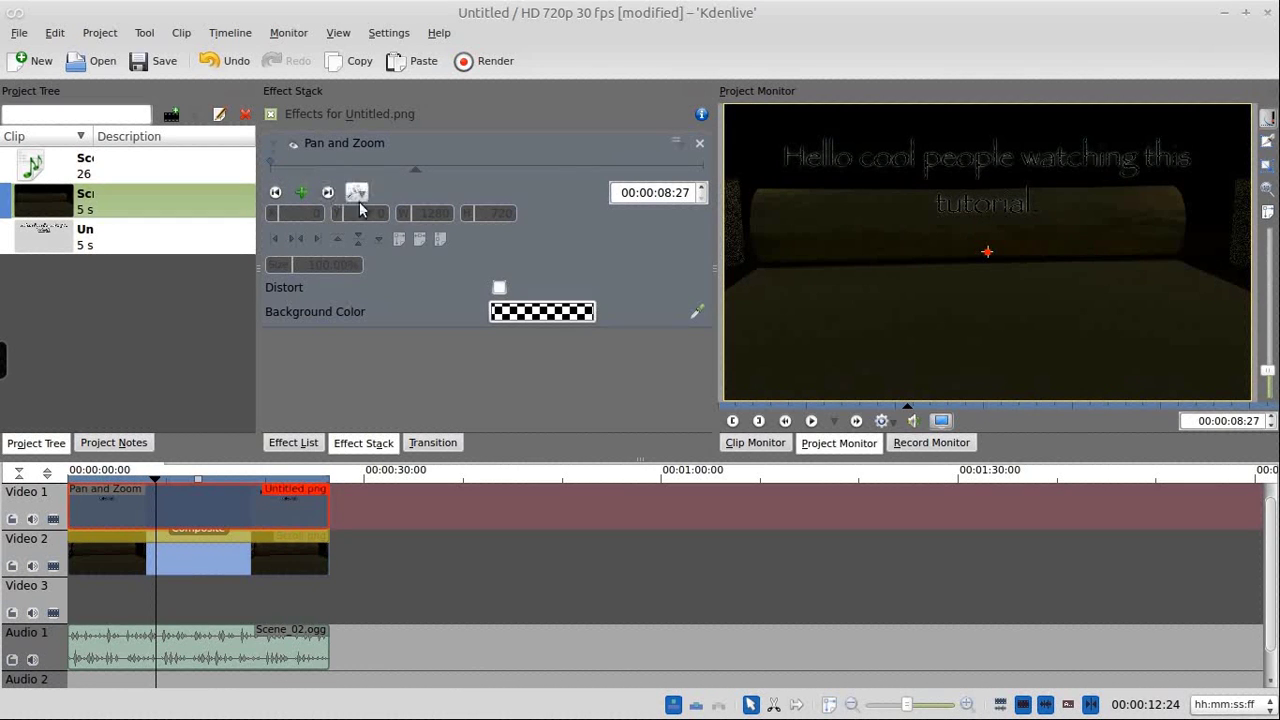
At the clip's first frame, set Pan and Zoom X to 0 and Y to about 292, then go to the end
left_click_drag(144, 479, 56, 480)
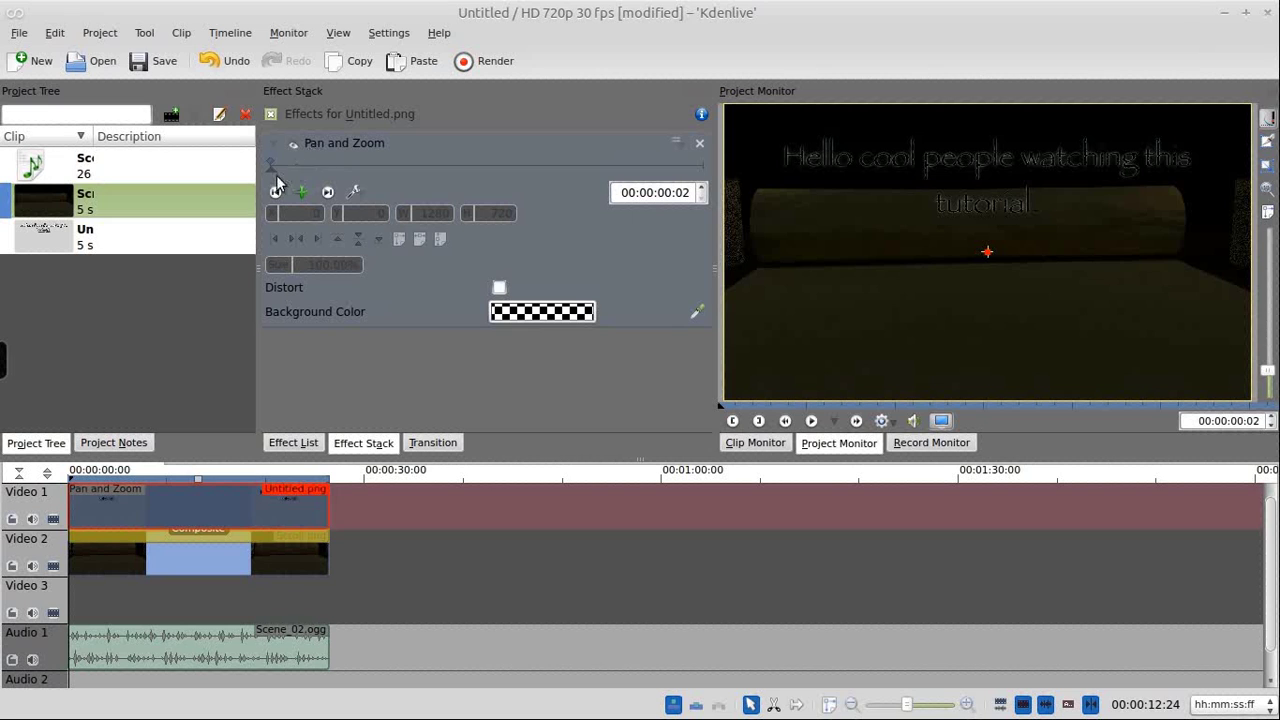
left_click(270, 168)
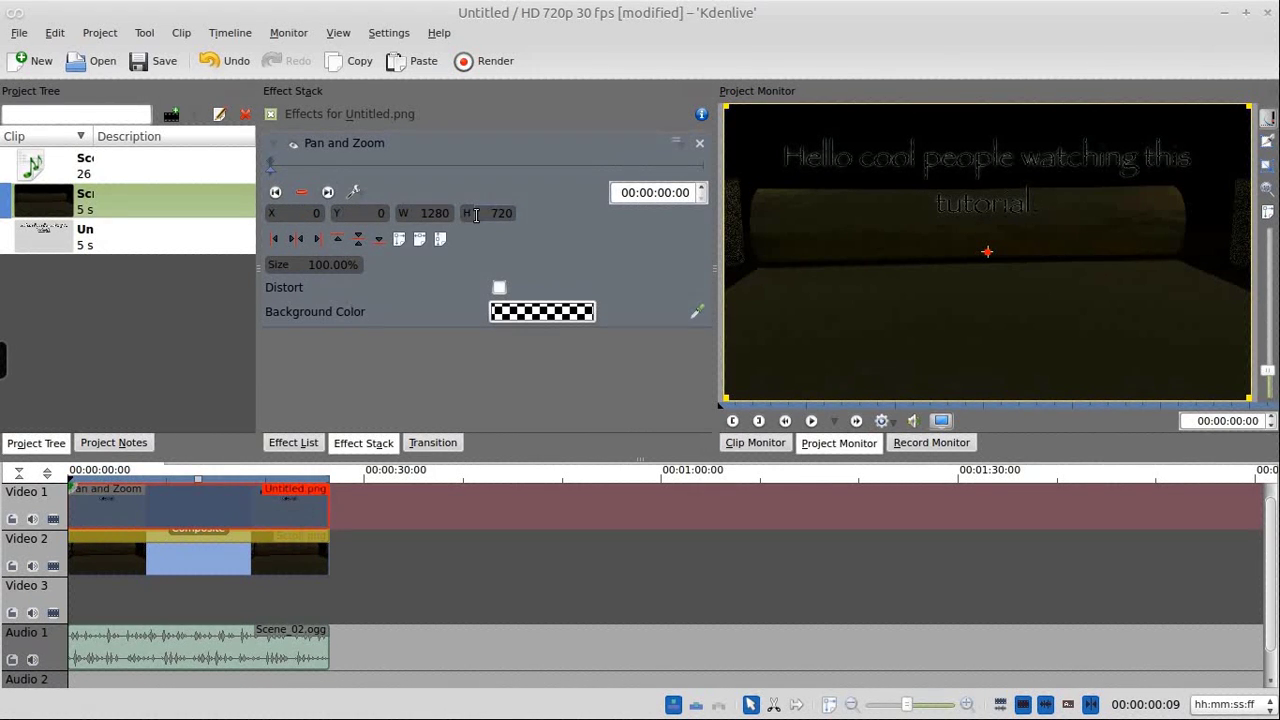
scroll(268, 218, "down", 1)
scroll(270, 216, "down", 2)
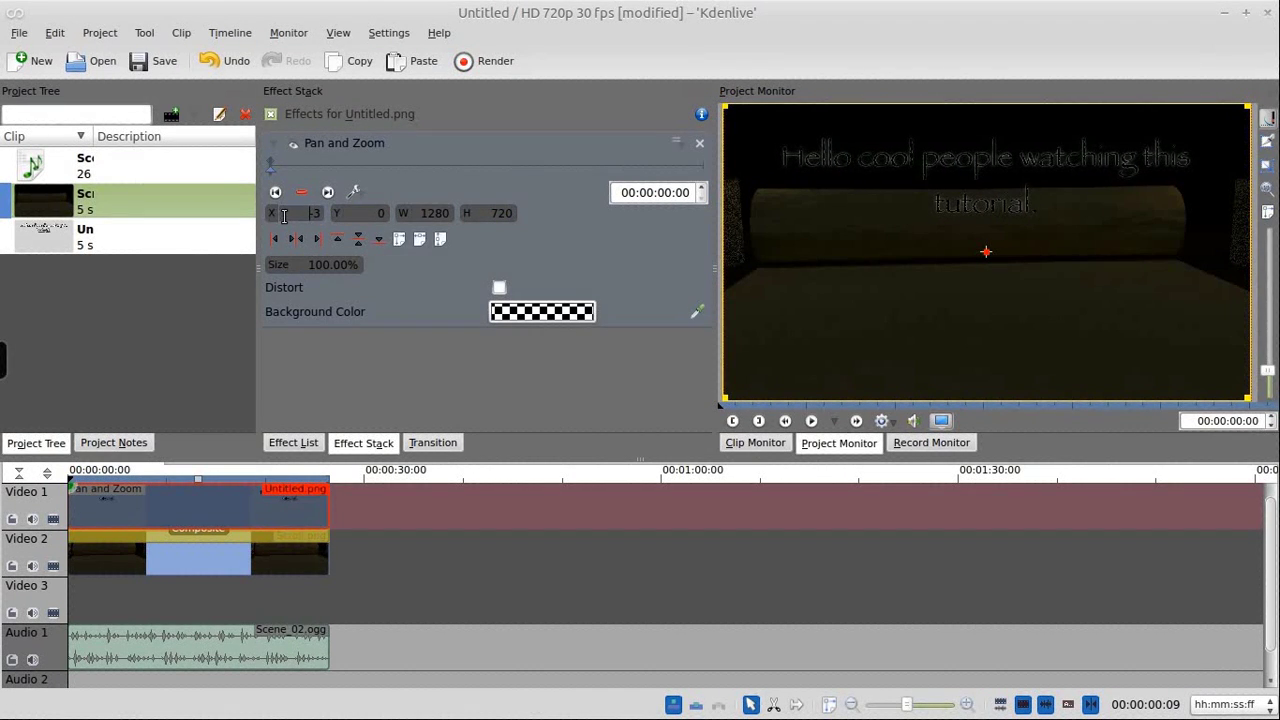
type("0")
key("Return")
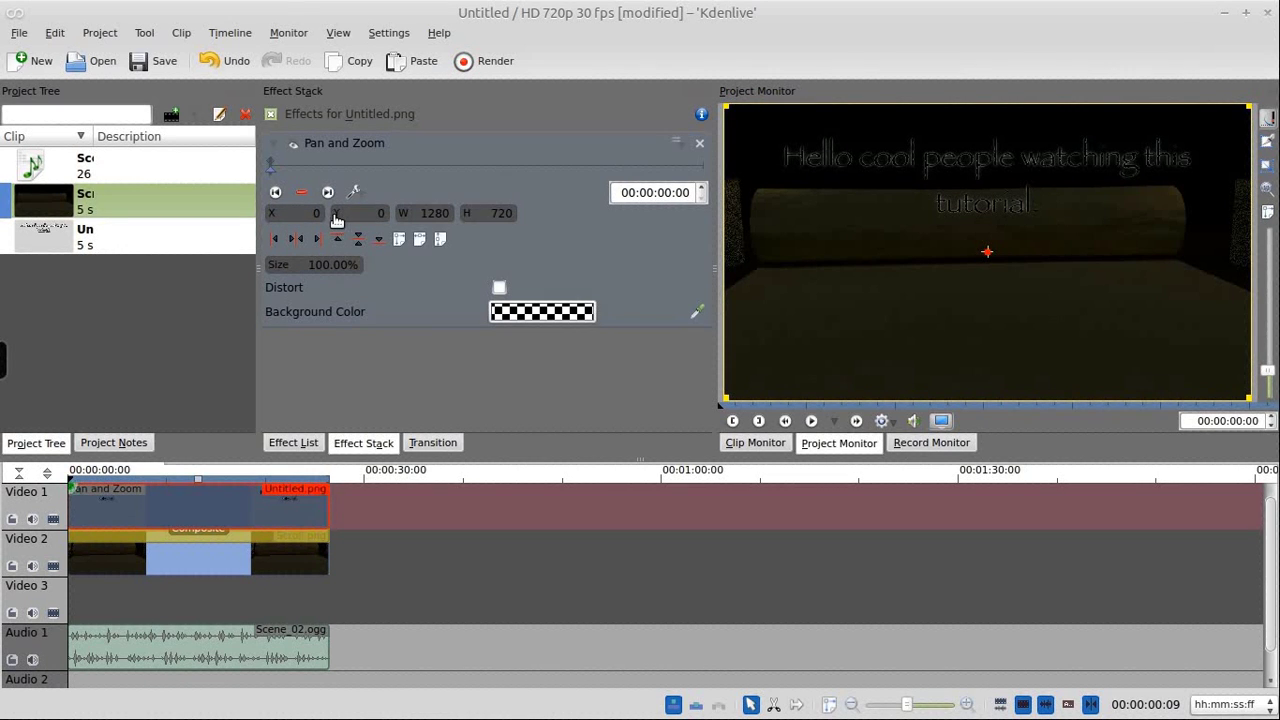
left_click_drag(337, 220, 298, 214)
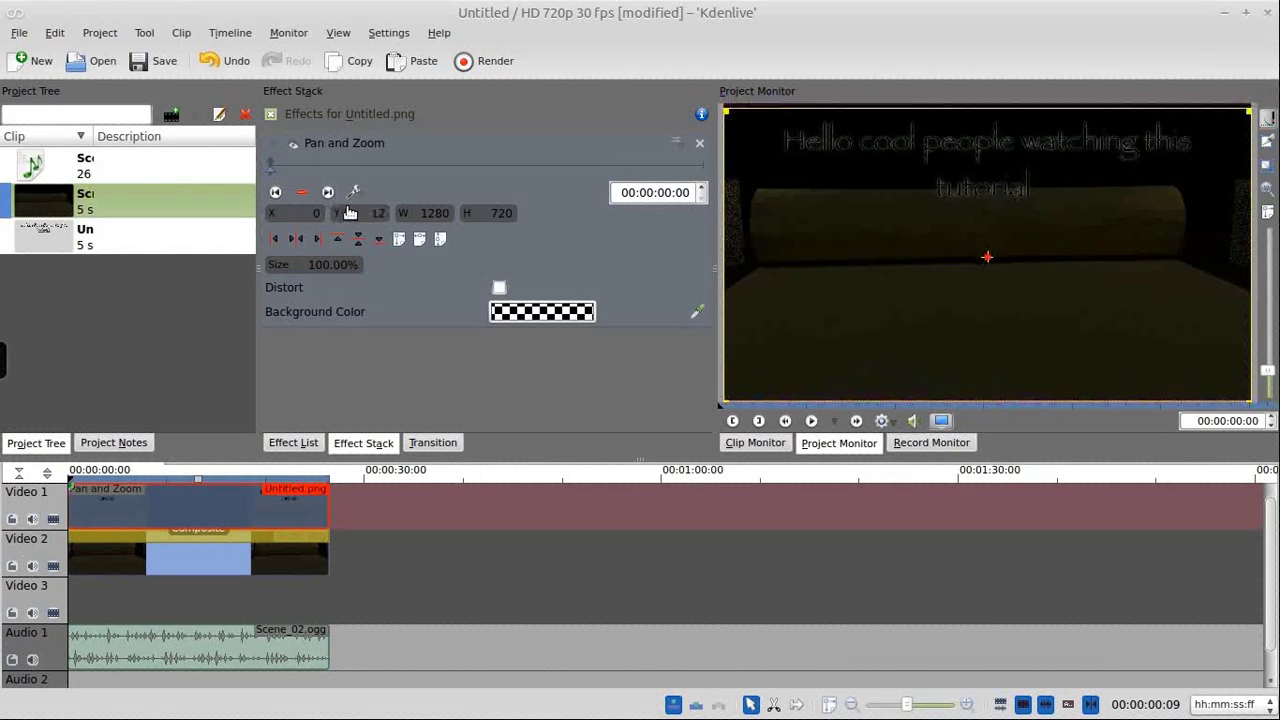
left_click_drag(350, 213, 609, 248)
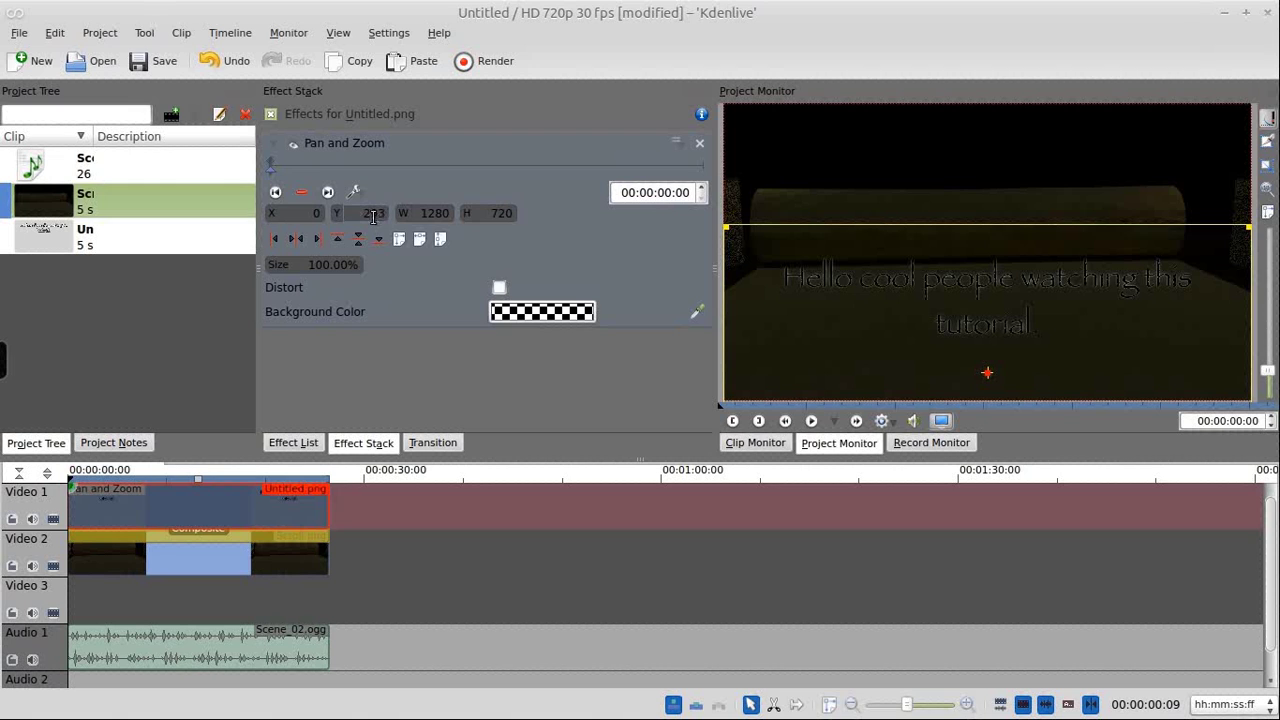
left_click_drag(272, 168, 706, 188)
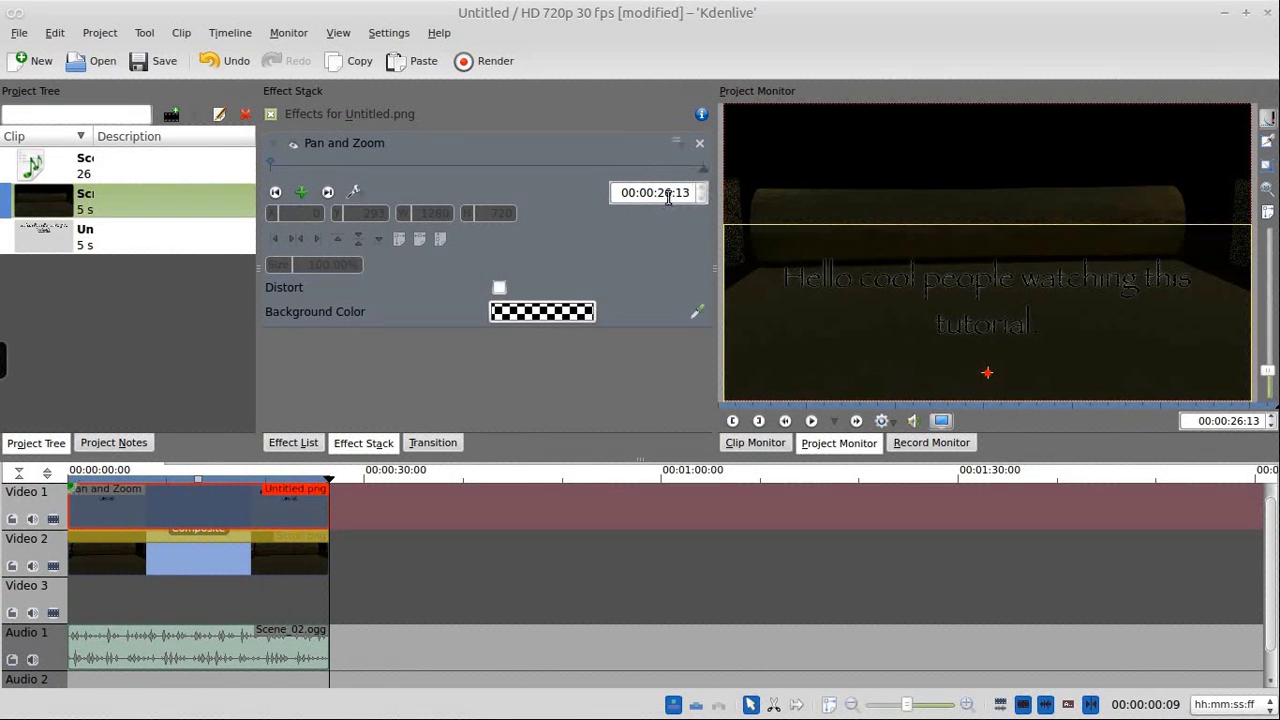
Add an end keyframe with the text near the top, then preview the upward scroll
left_click(303, 194)
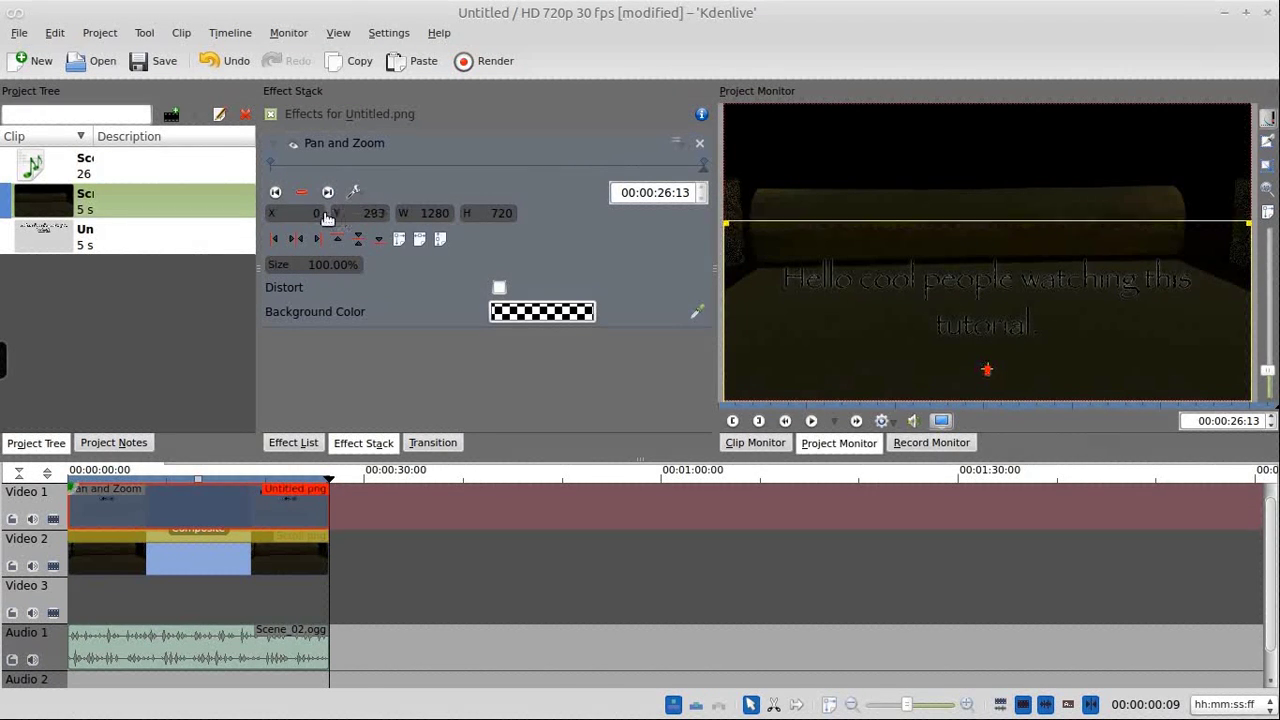
left_click_drag(327, 218, 48, 212)
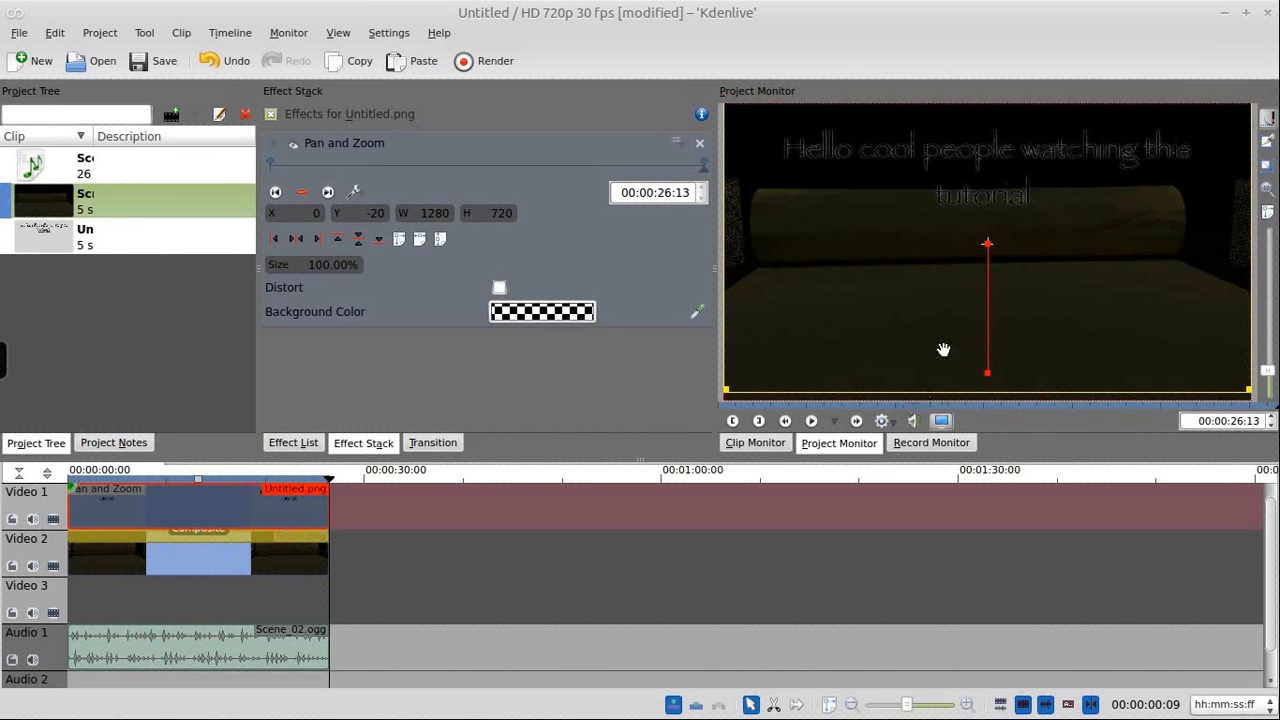
left_click_drag(95, 480, 51, 491)
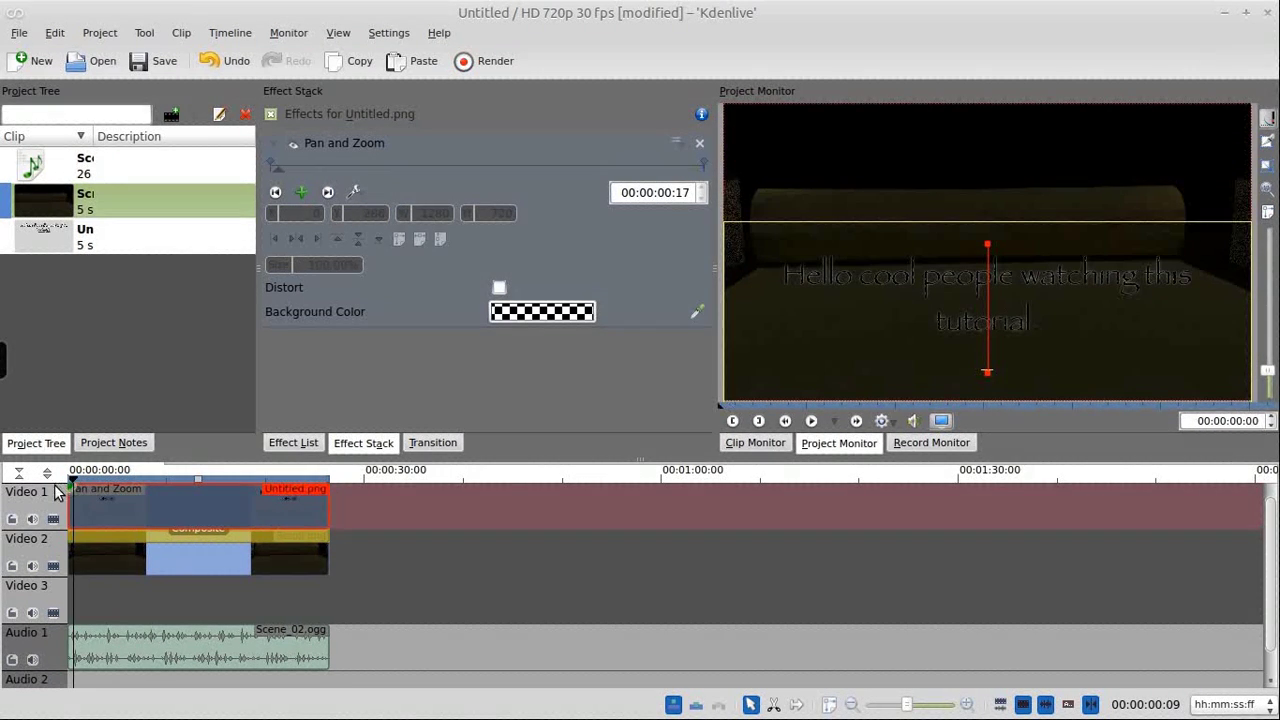
left_click(812, 421)
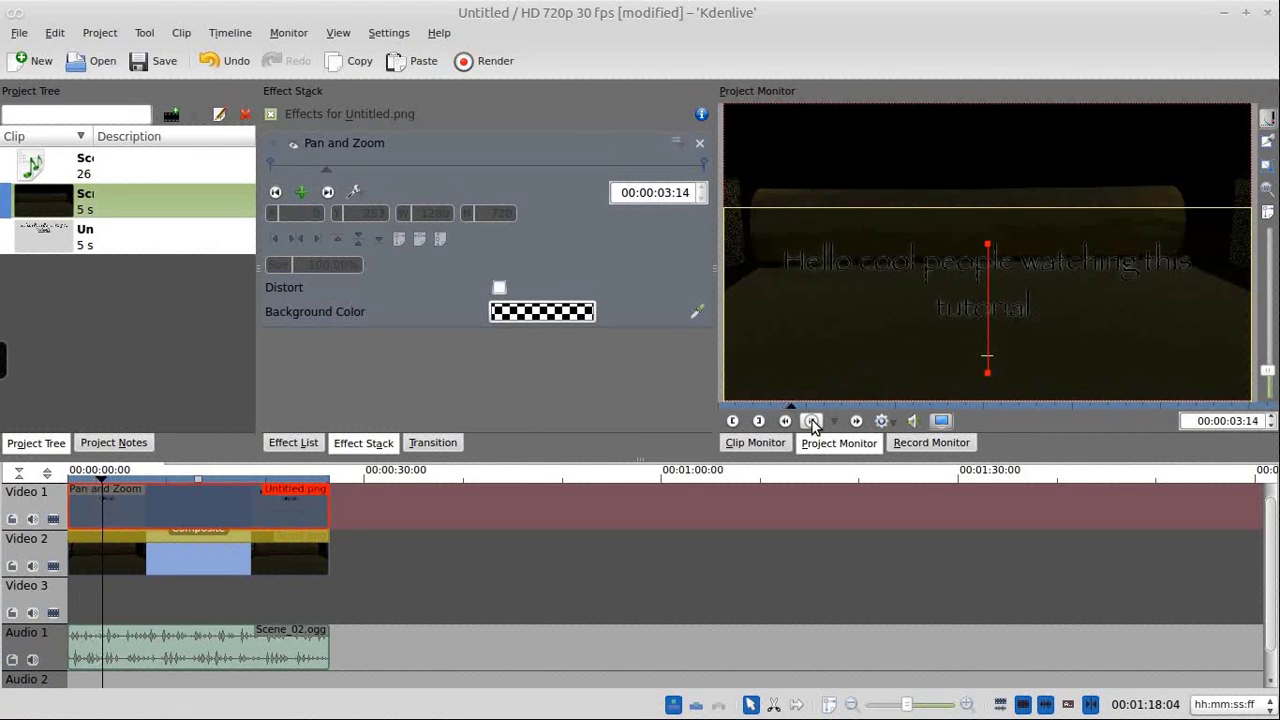
left_click(812, 420)
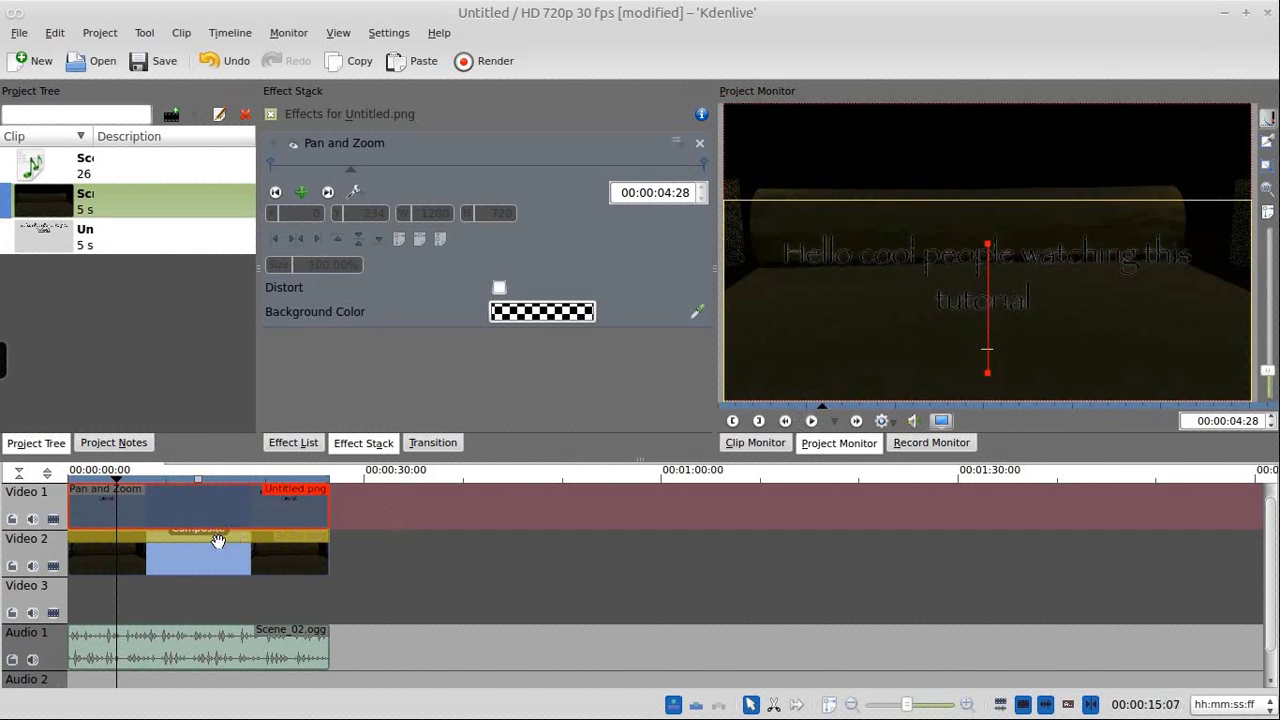
In the render settings, choose the MPEG-4 profile with a 6000 video bitrate
left_click(483, 62)
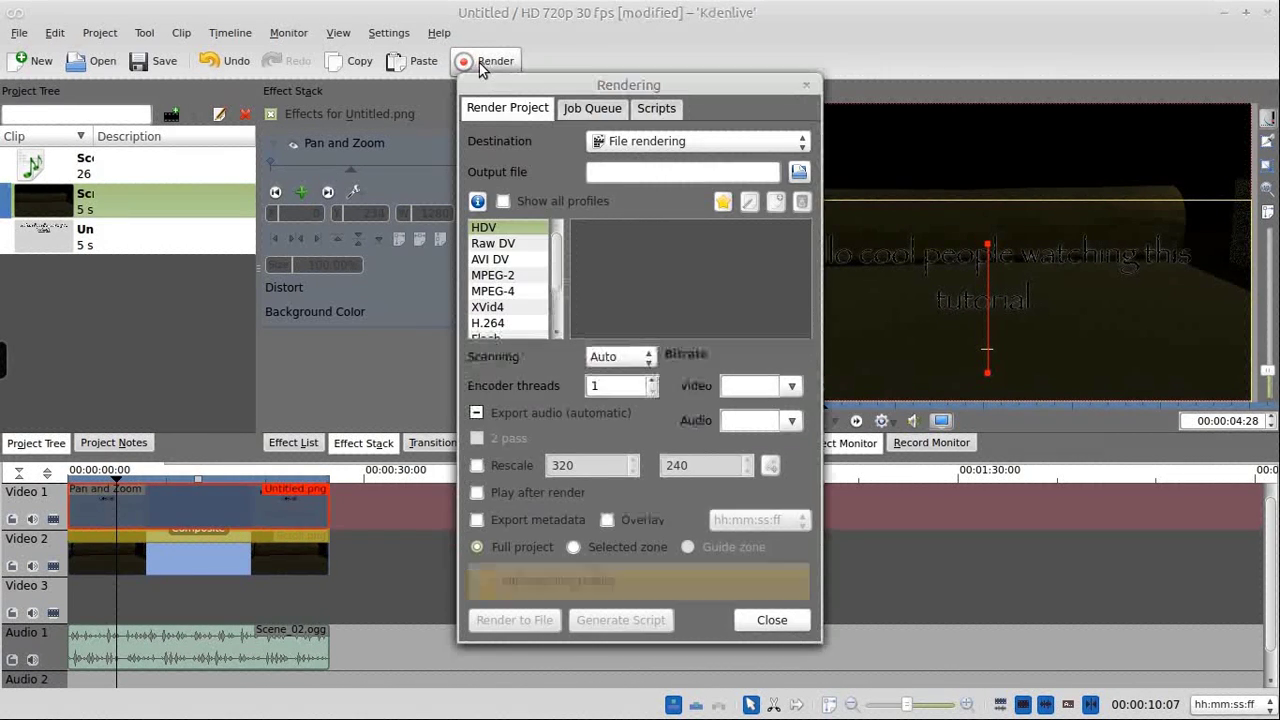
left_click(493, 291)
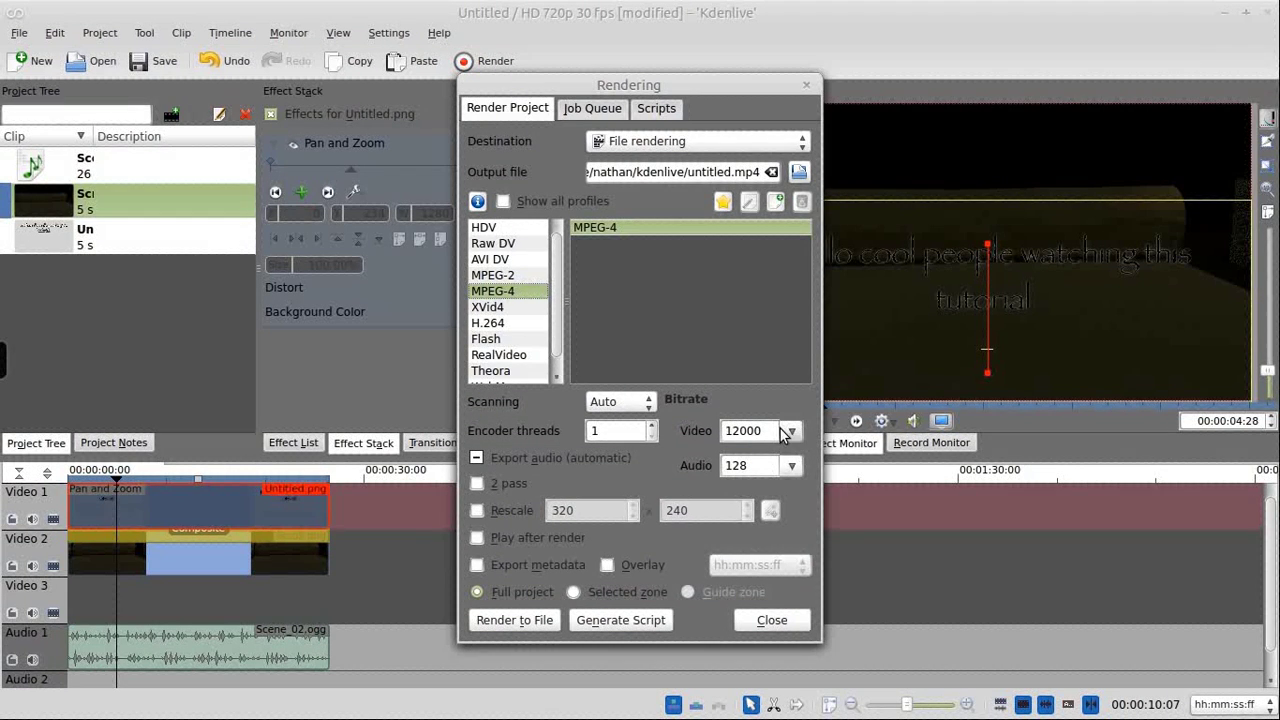
left_click(790, 431)
left_click(758, 379)
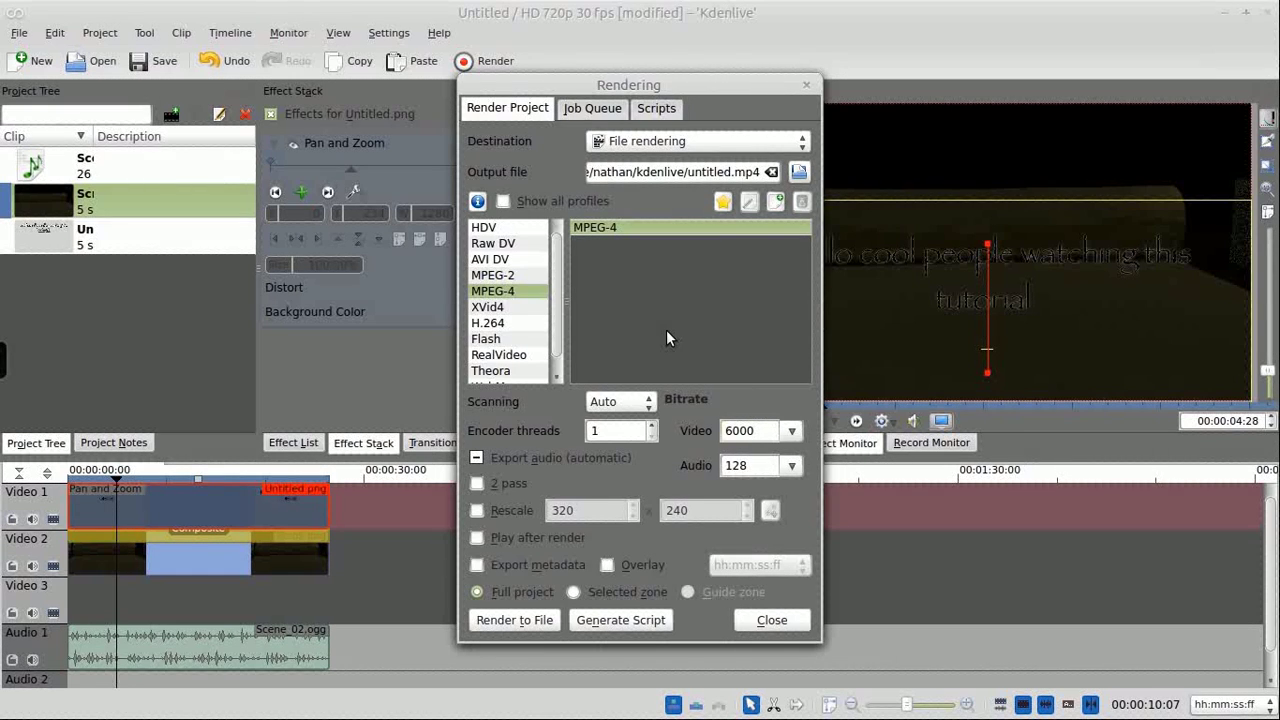
Set the render output file to Tuto on the Desktop
left_click(799, 172)
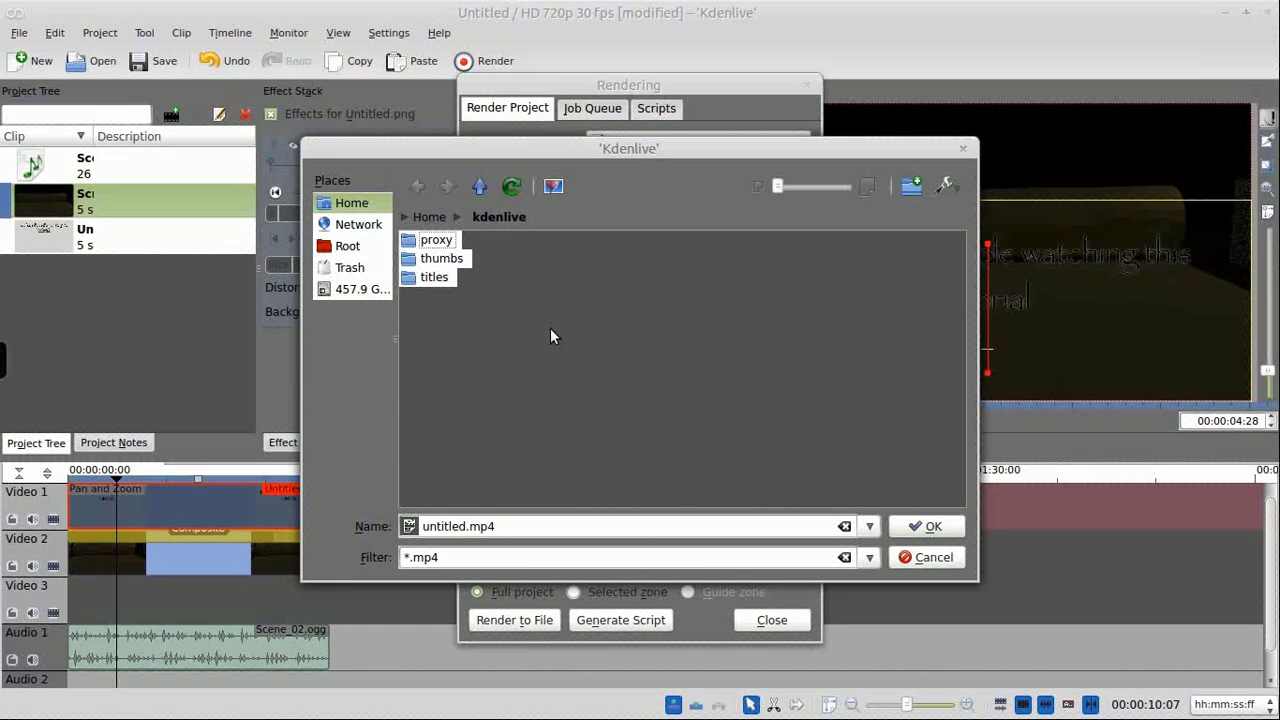
left_click(429, 217)
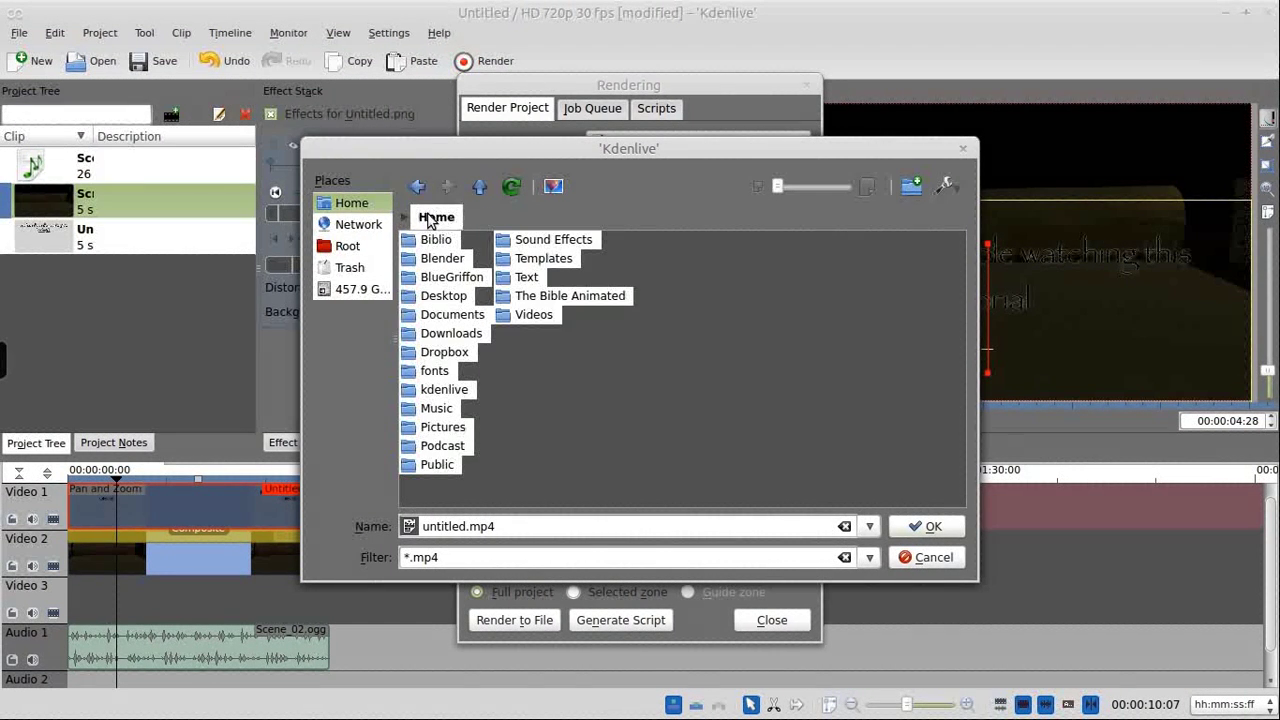
double_click(443, 295)
left_click(488, 530)
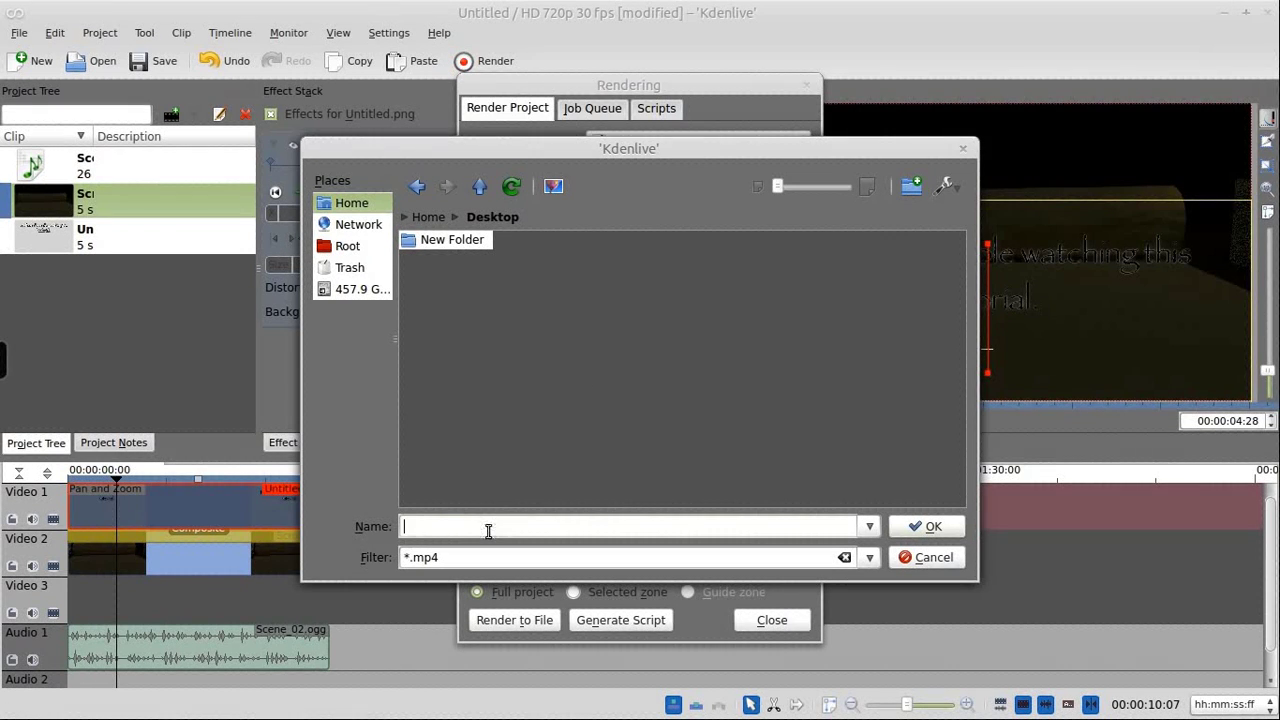
type("Tutoe")
Confirm the Desktop Tuto.mp4 output and start rendering the project to file
left_click(921, 526)
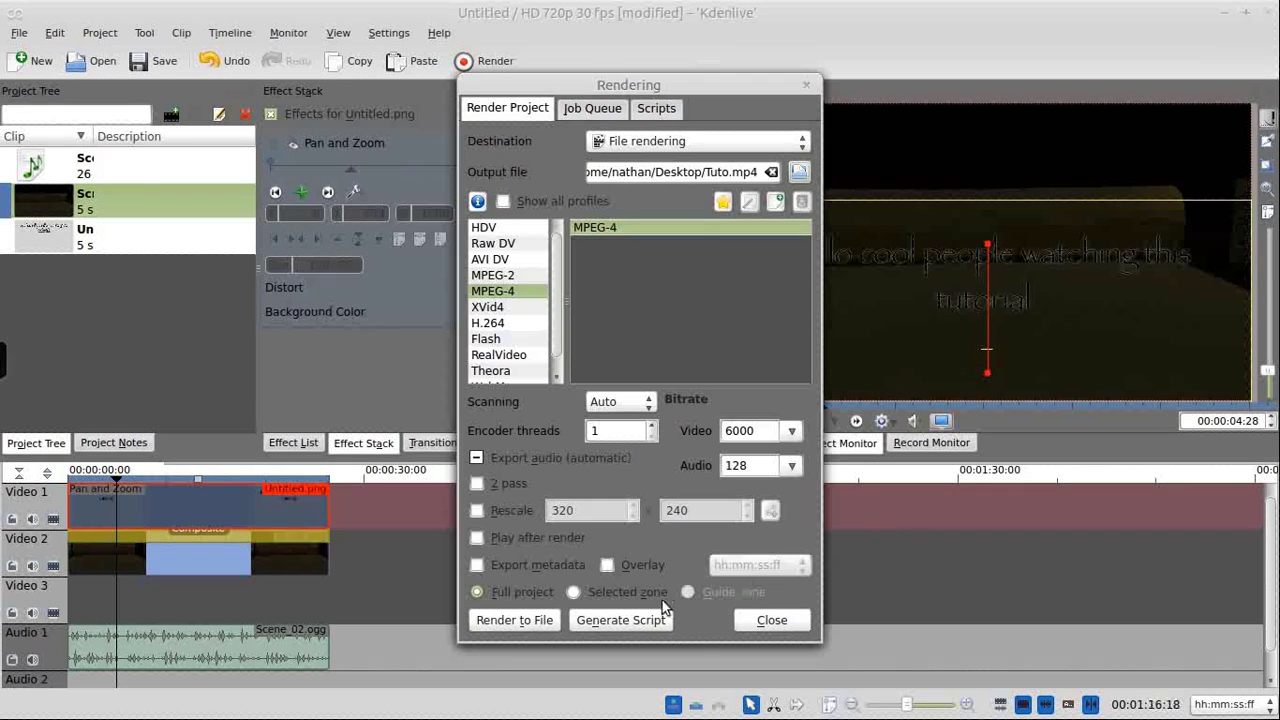
left_click(514, 620)
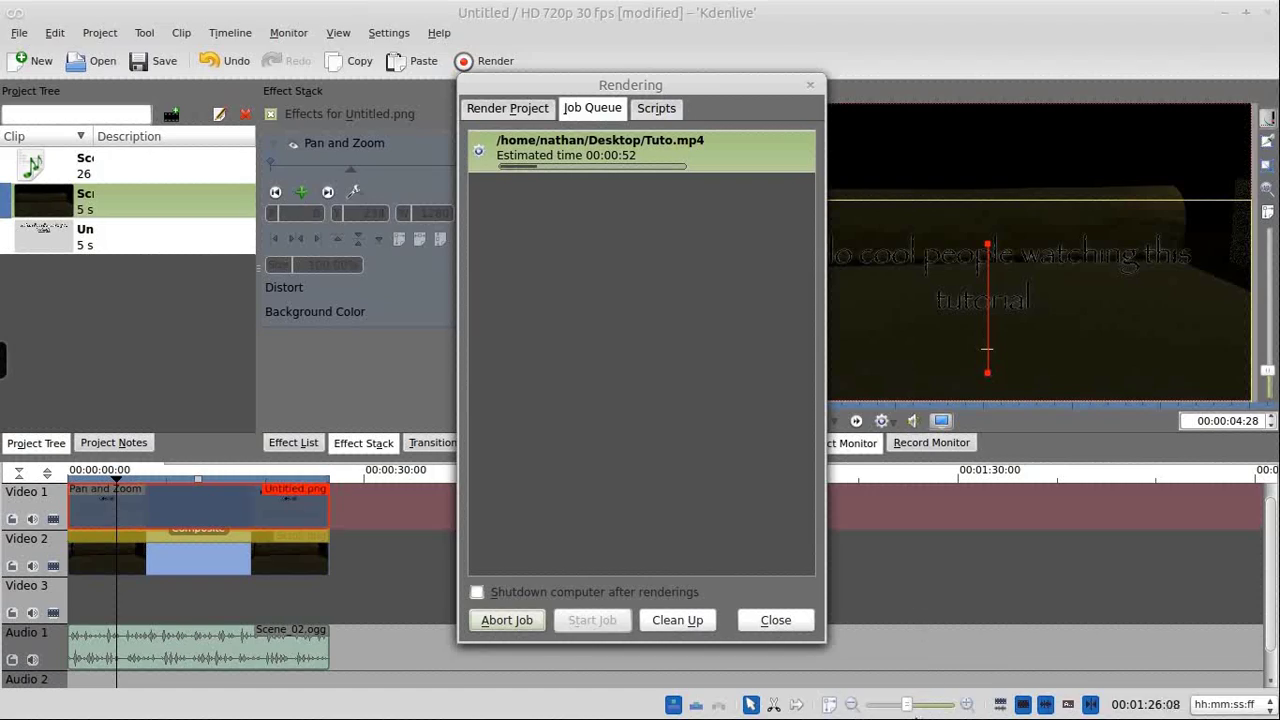
mouse_move(916, 710)
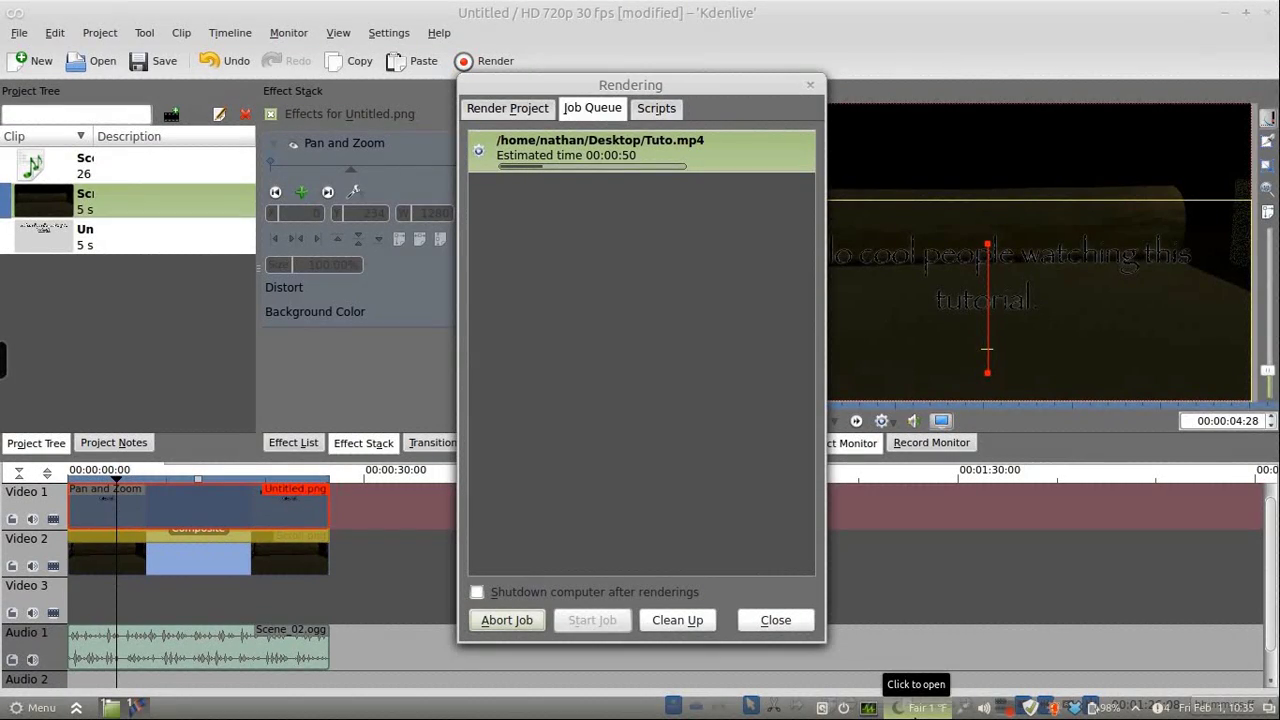